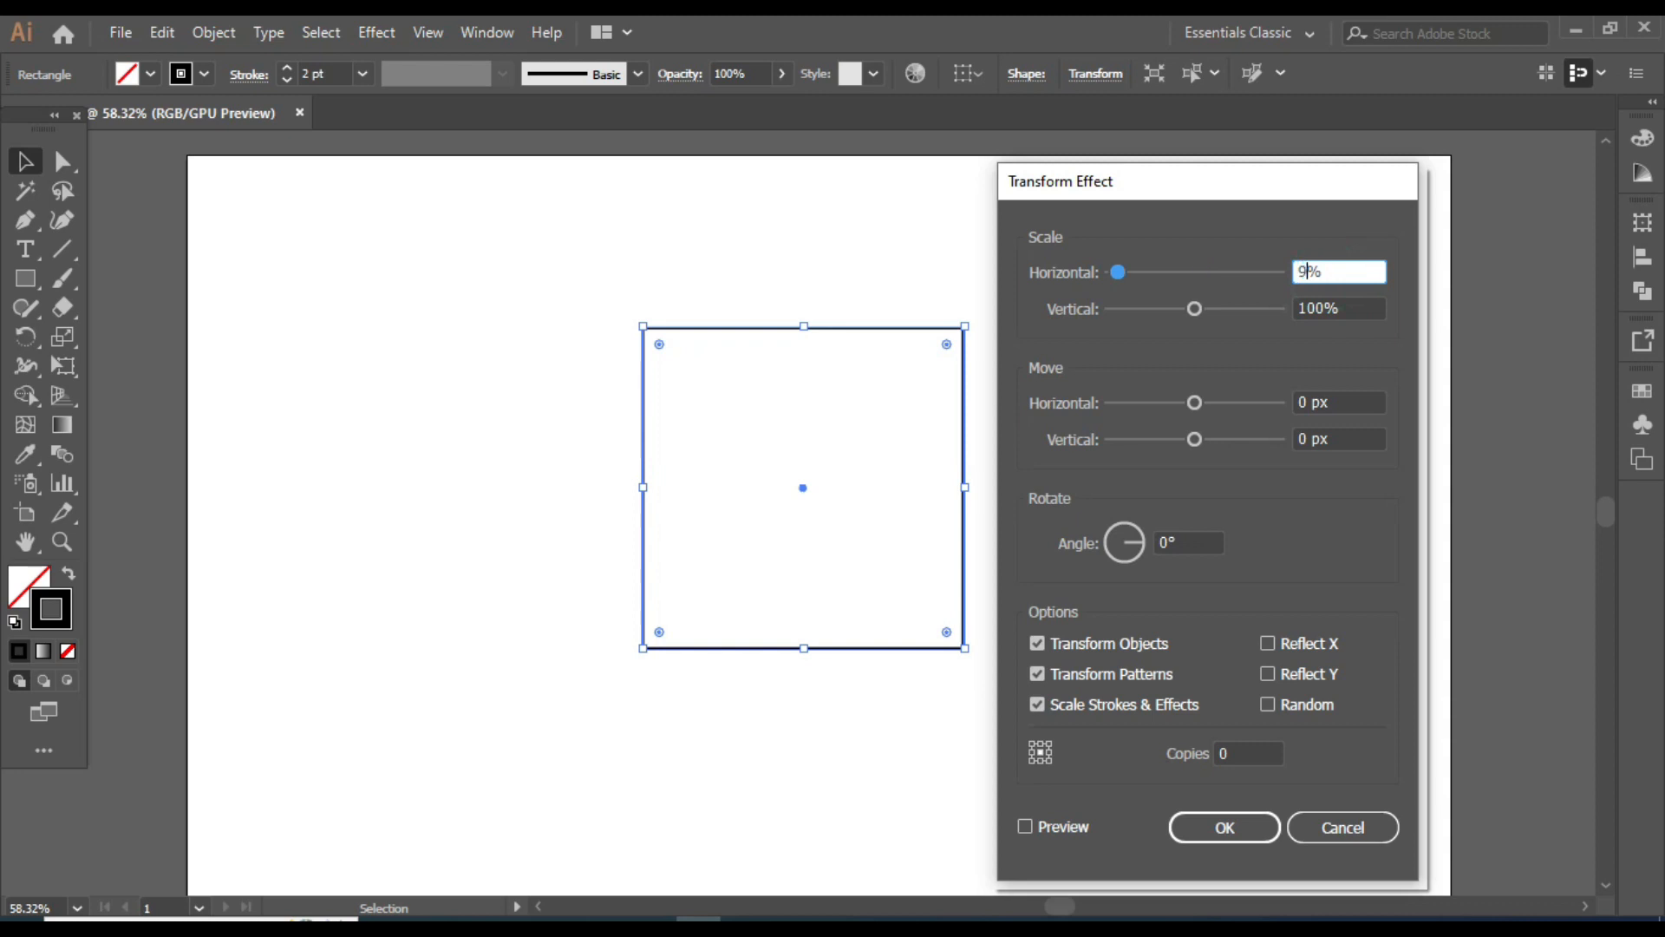
- Set both the horizontal and vertical scale of the square's Transform effect to 95% and preview it
double_click(1322, 306)
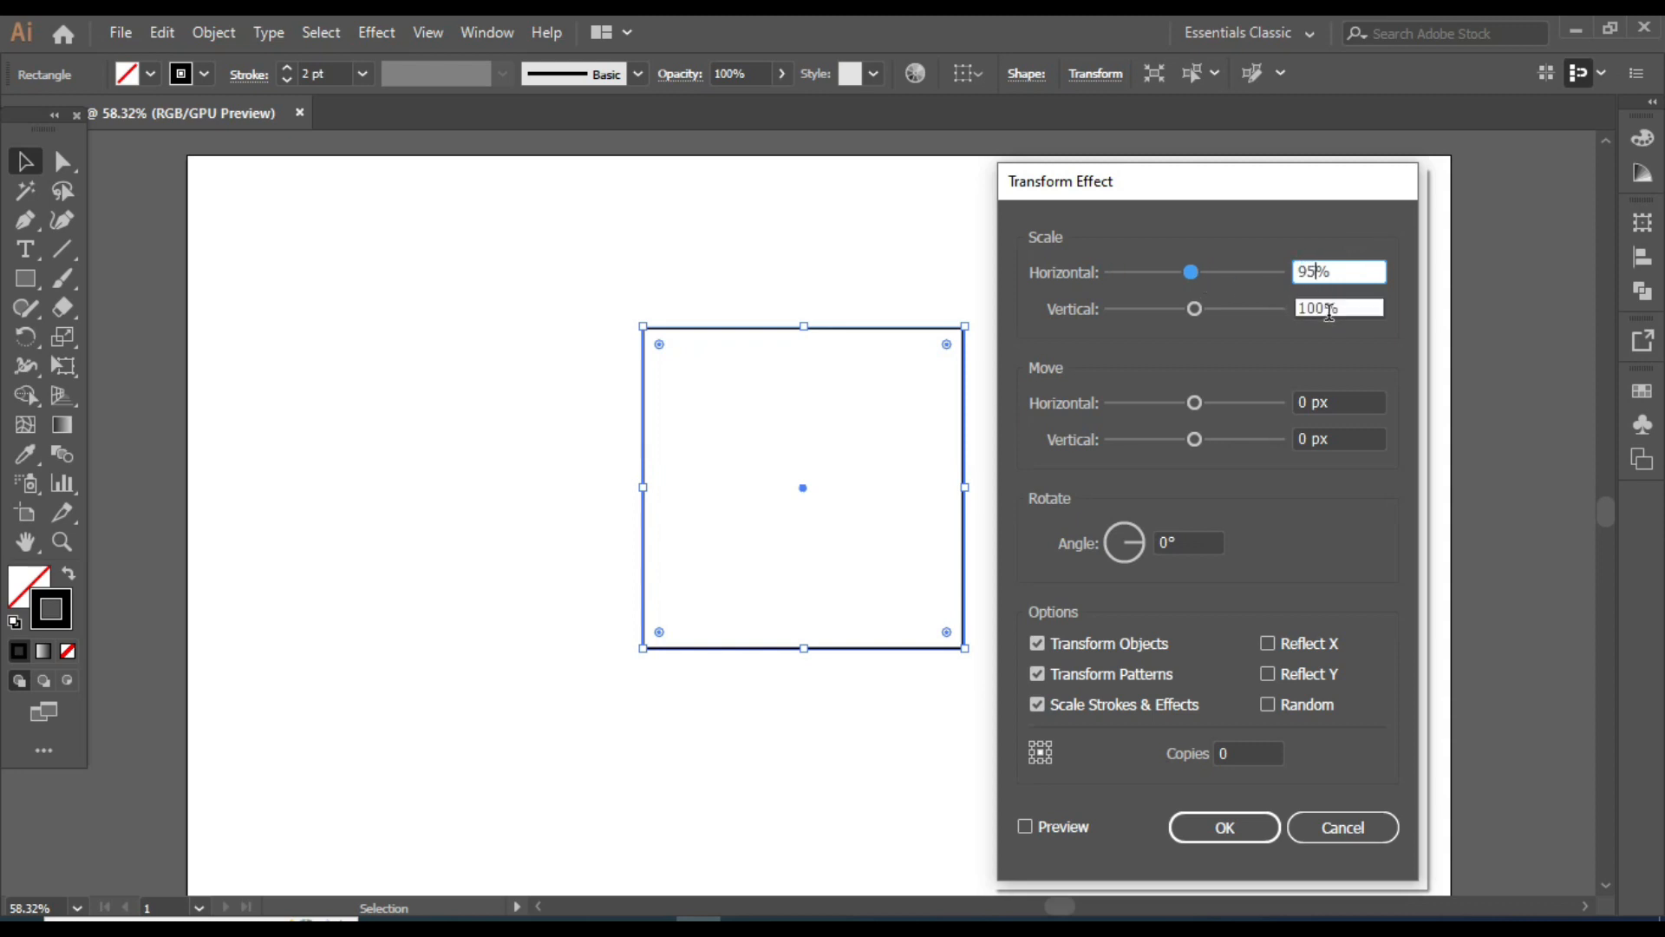
type("95")
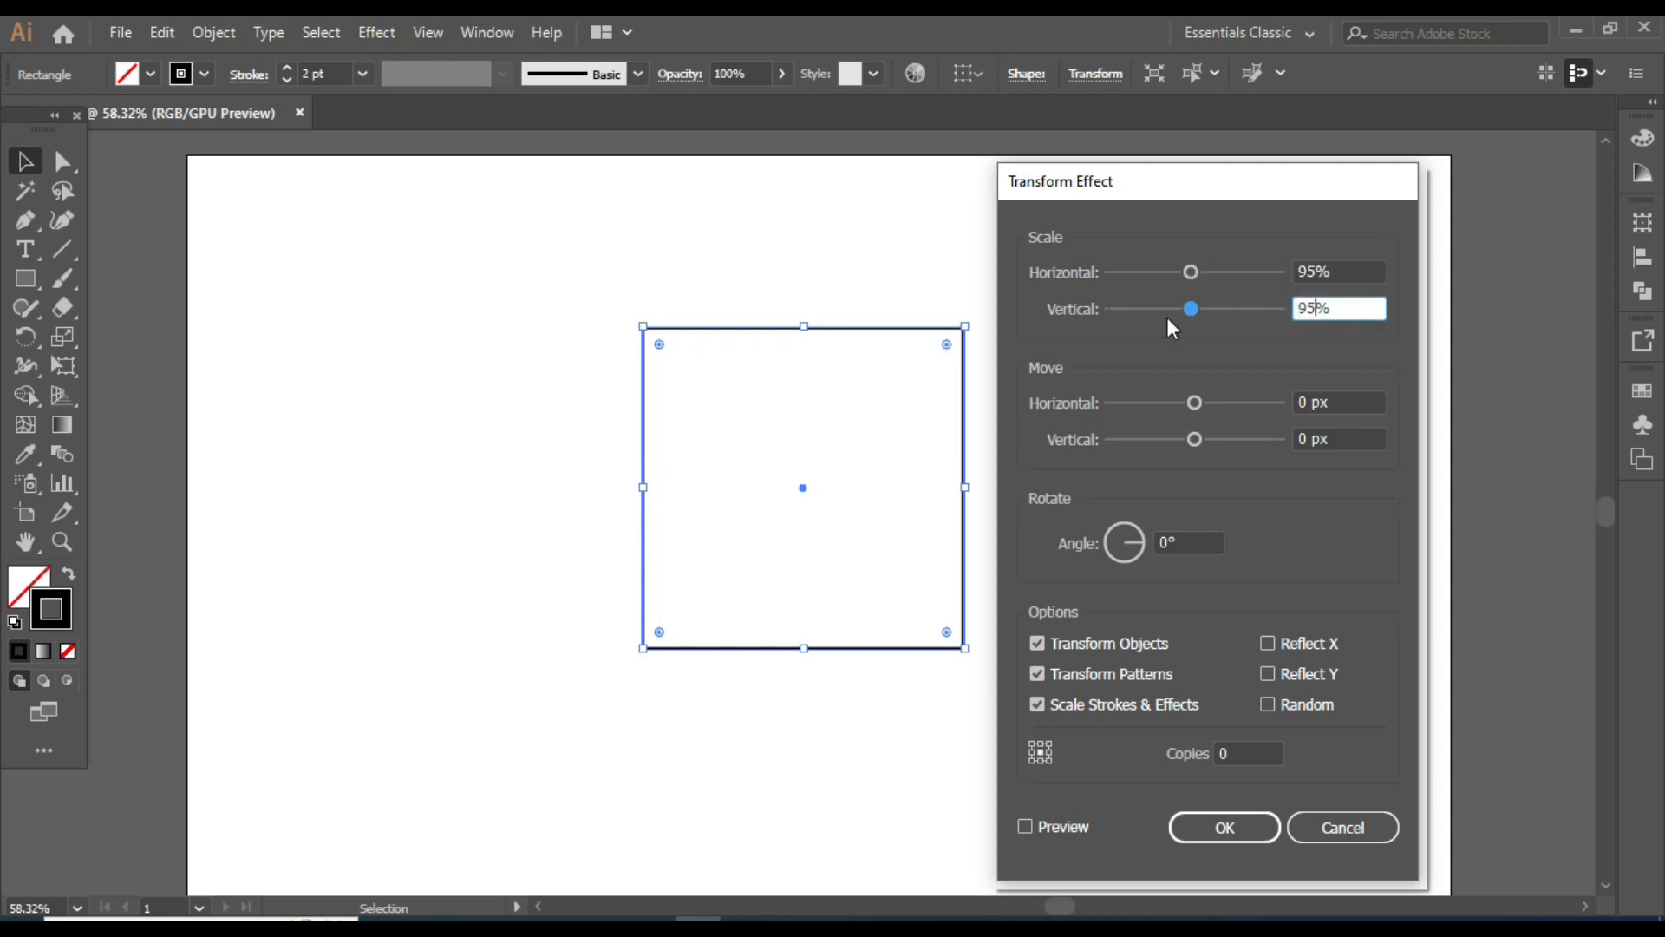
left_click(1032, 827)
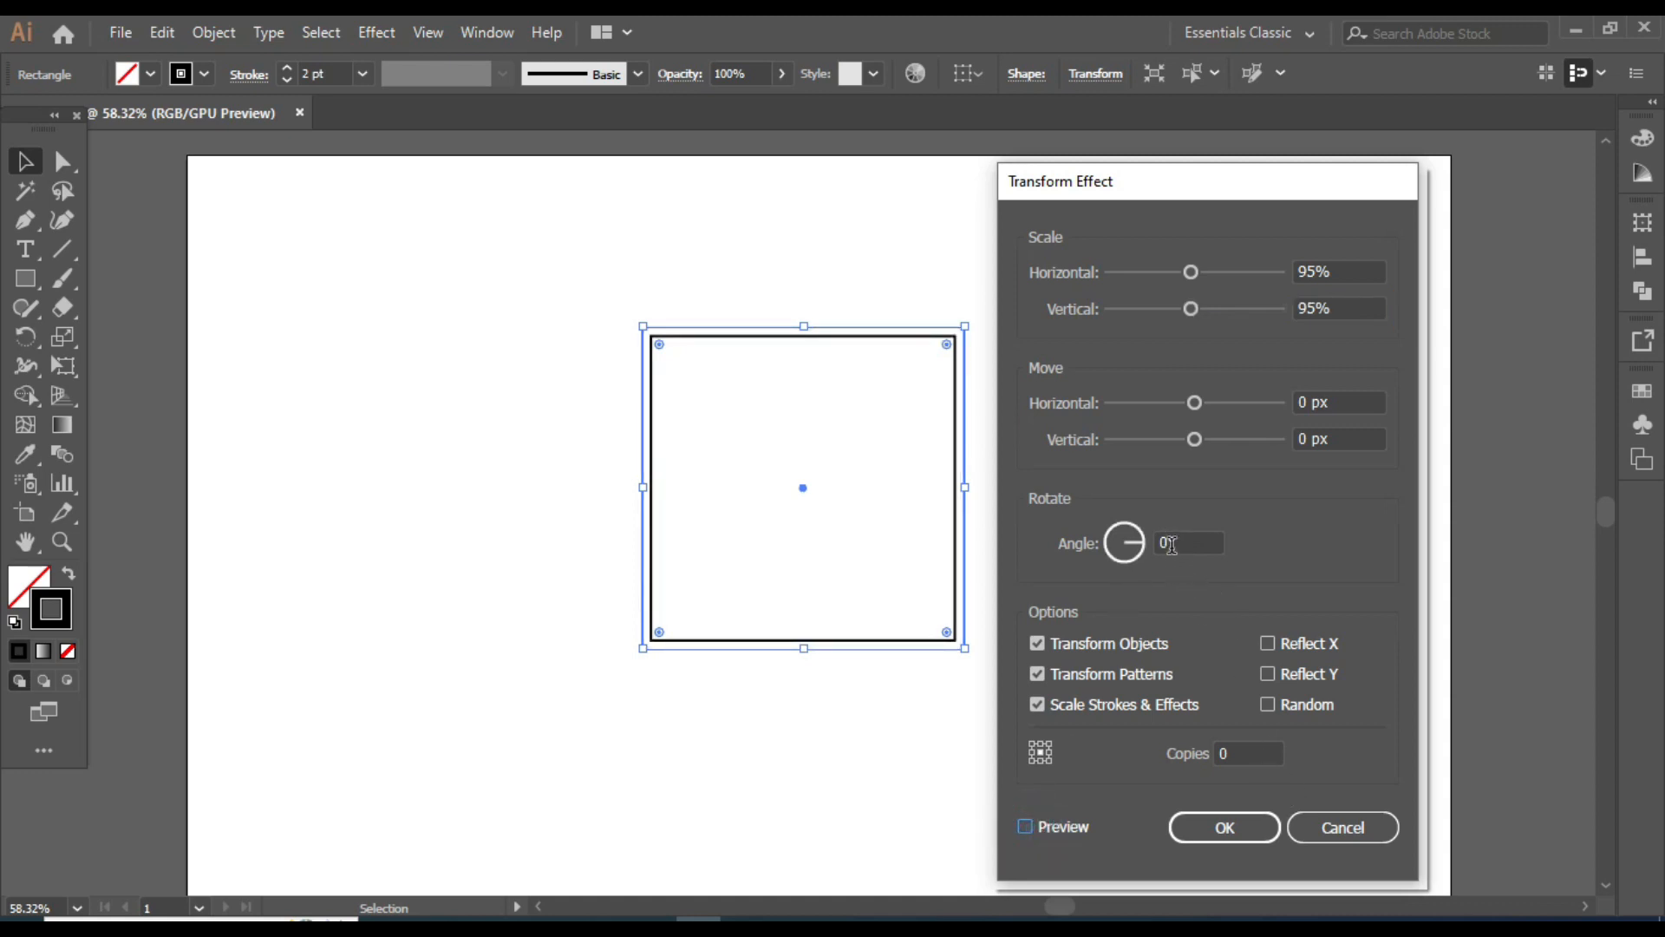
- Set the rotation angle of the square's Transform effect to 3°
left_click(1143, 545)
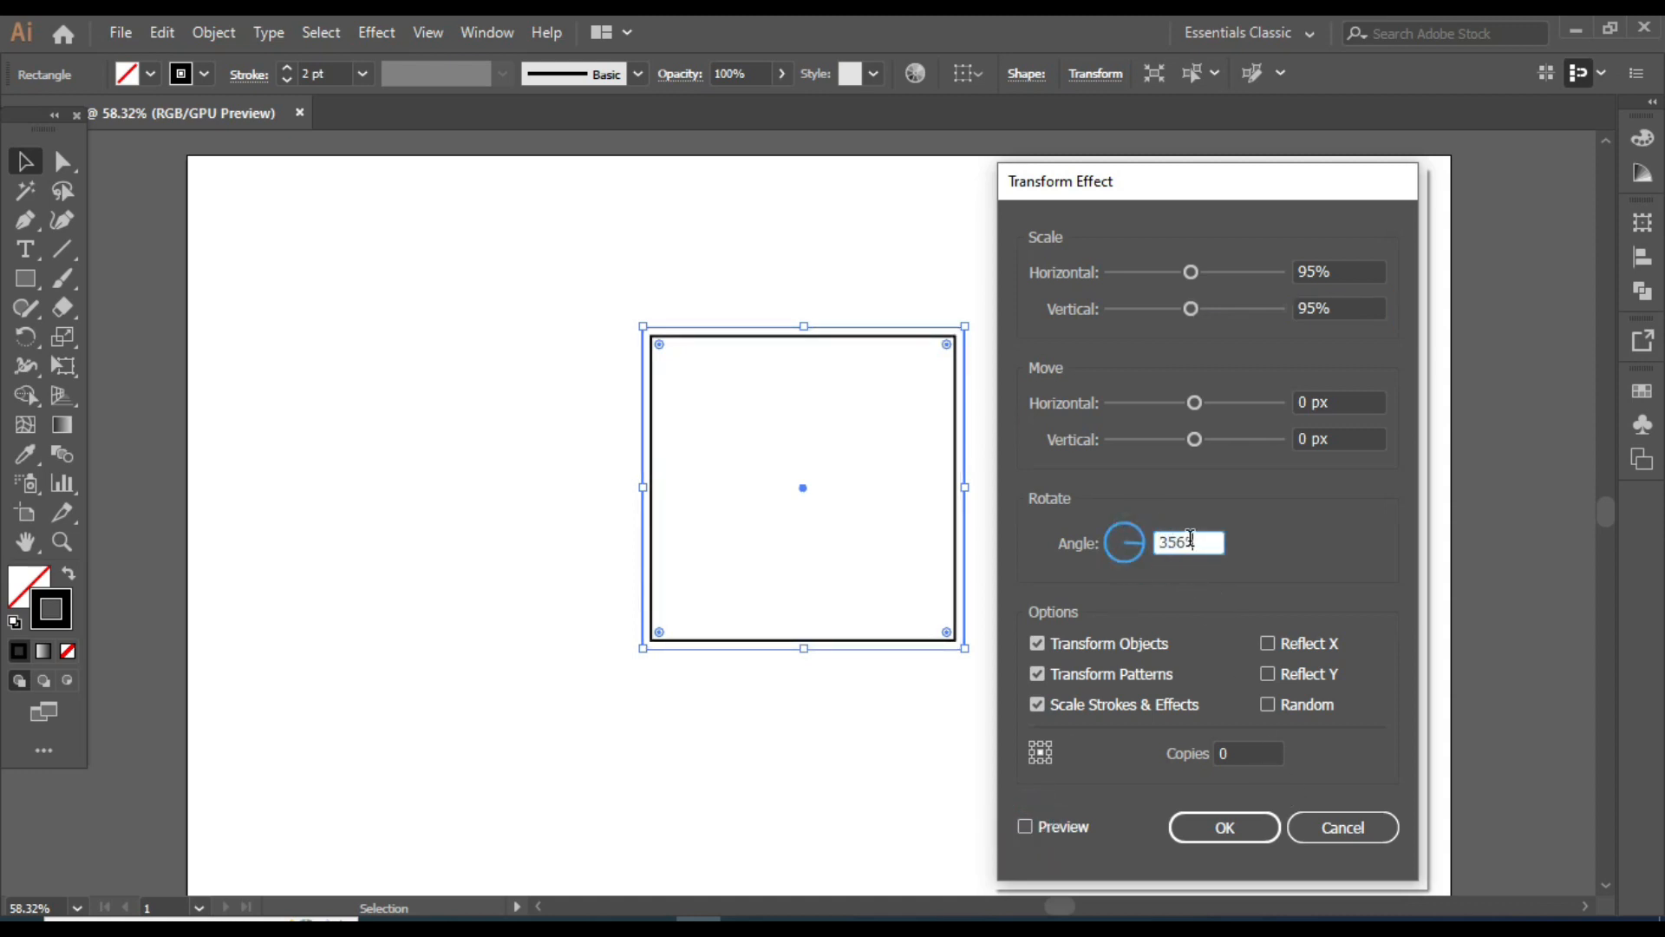
left_click(1114, 543)
left_click(1159, 543)
type("3")
key("Delete")
key("Delete")
key("Delete")
- Set the Transform effect to 75 copies, apply it to the square and deselect
left_click(1227, 751)
double_click(1227, 751)
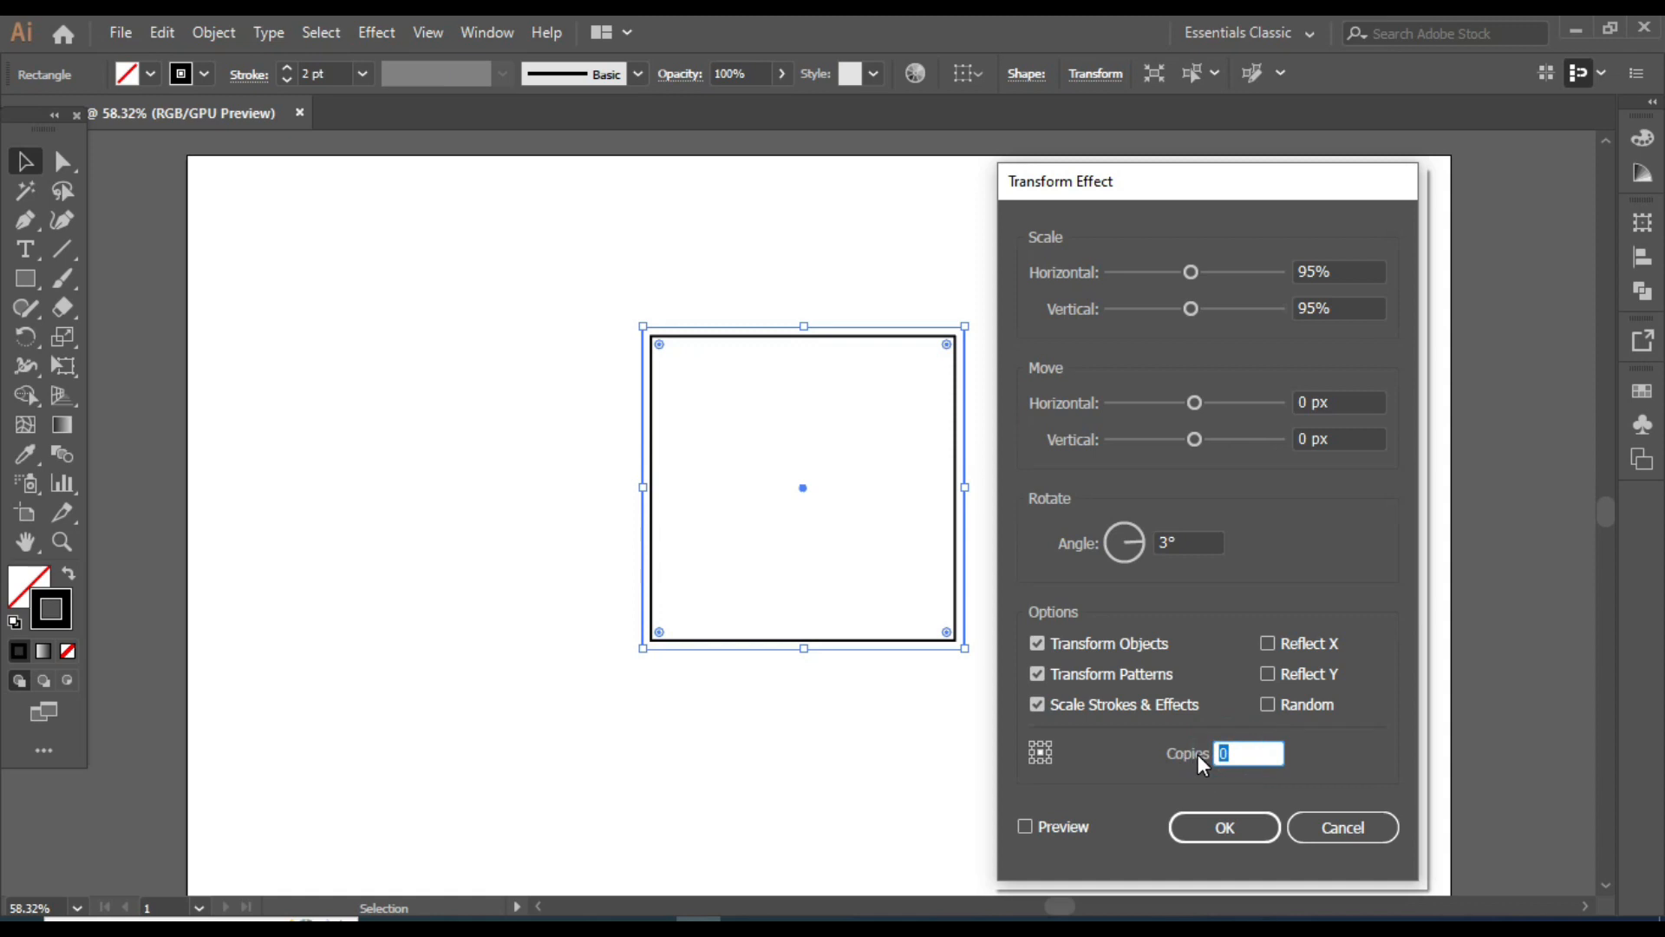
type("75")
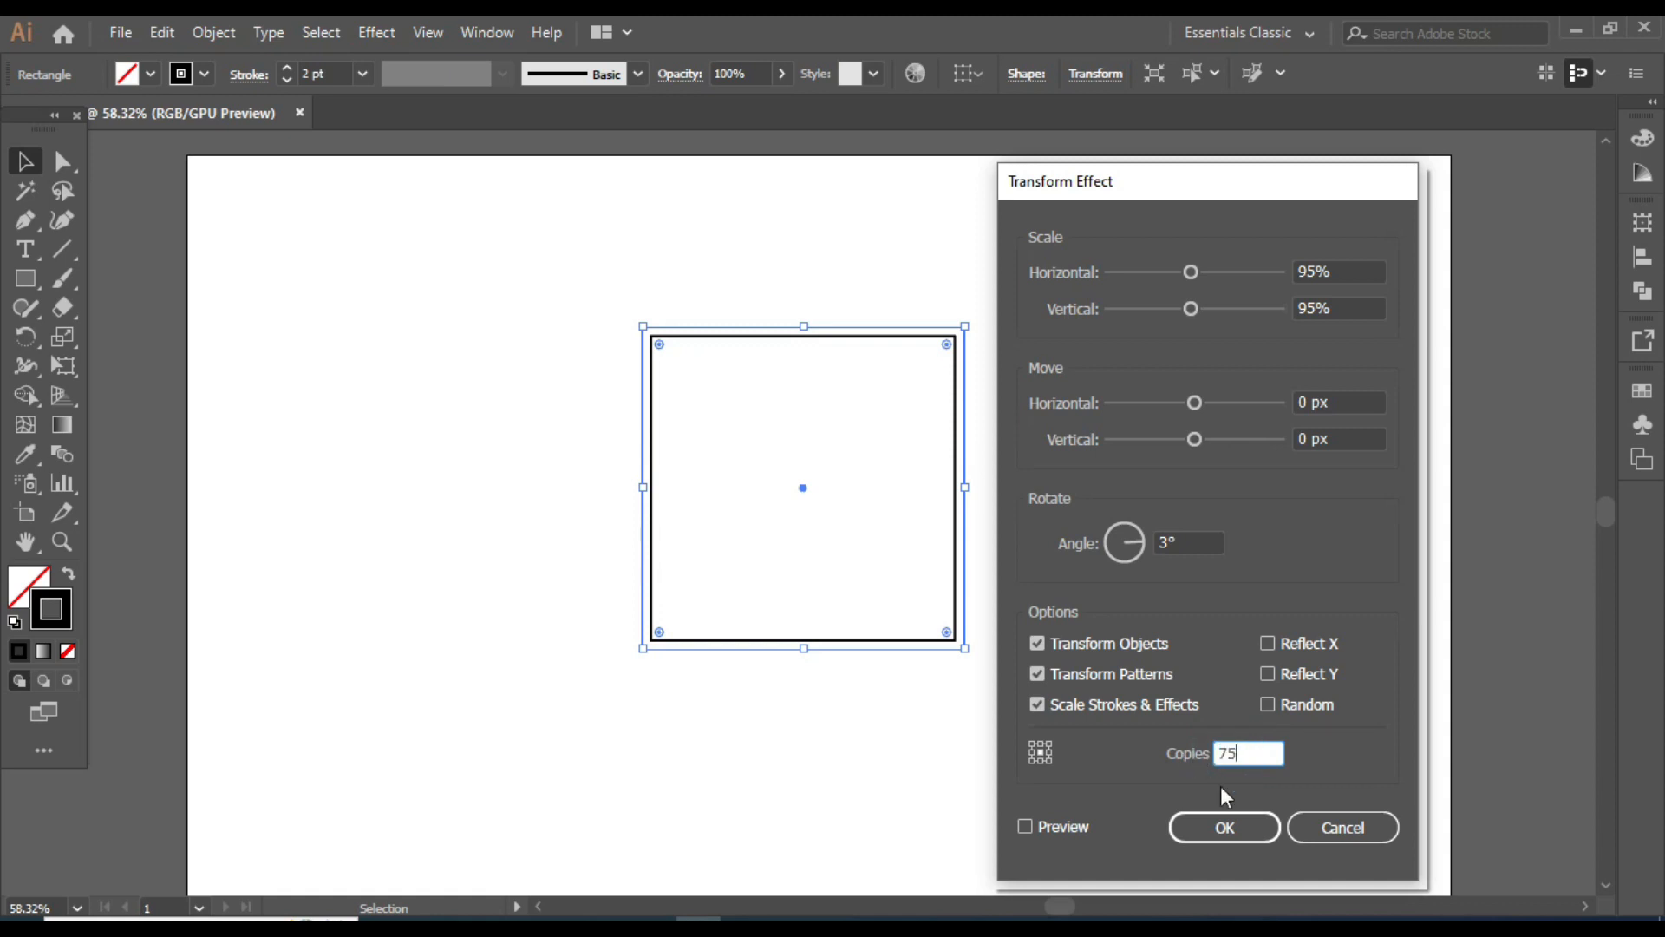
left_click(1235, 833)
left_click(1118, 620)
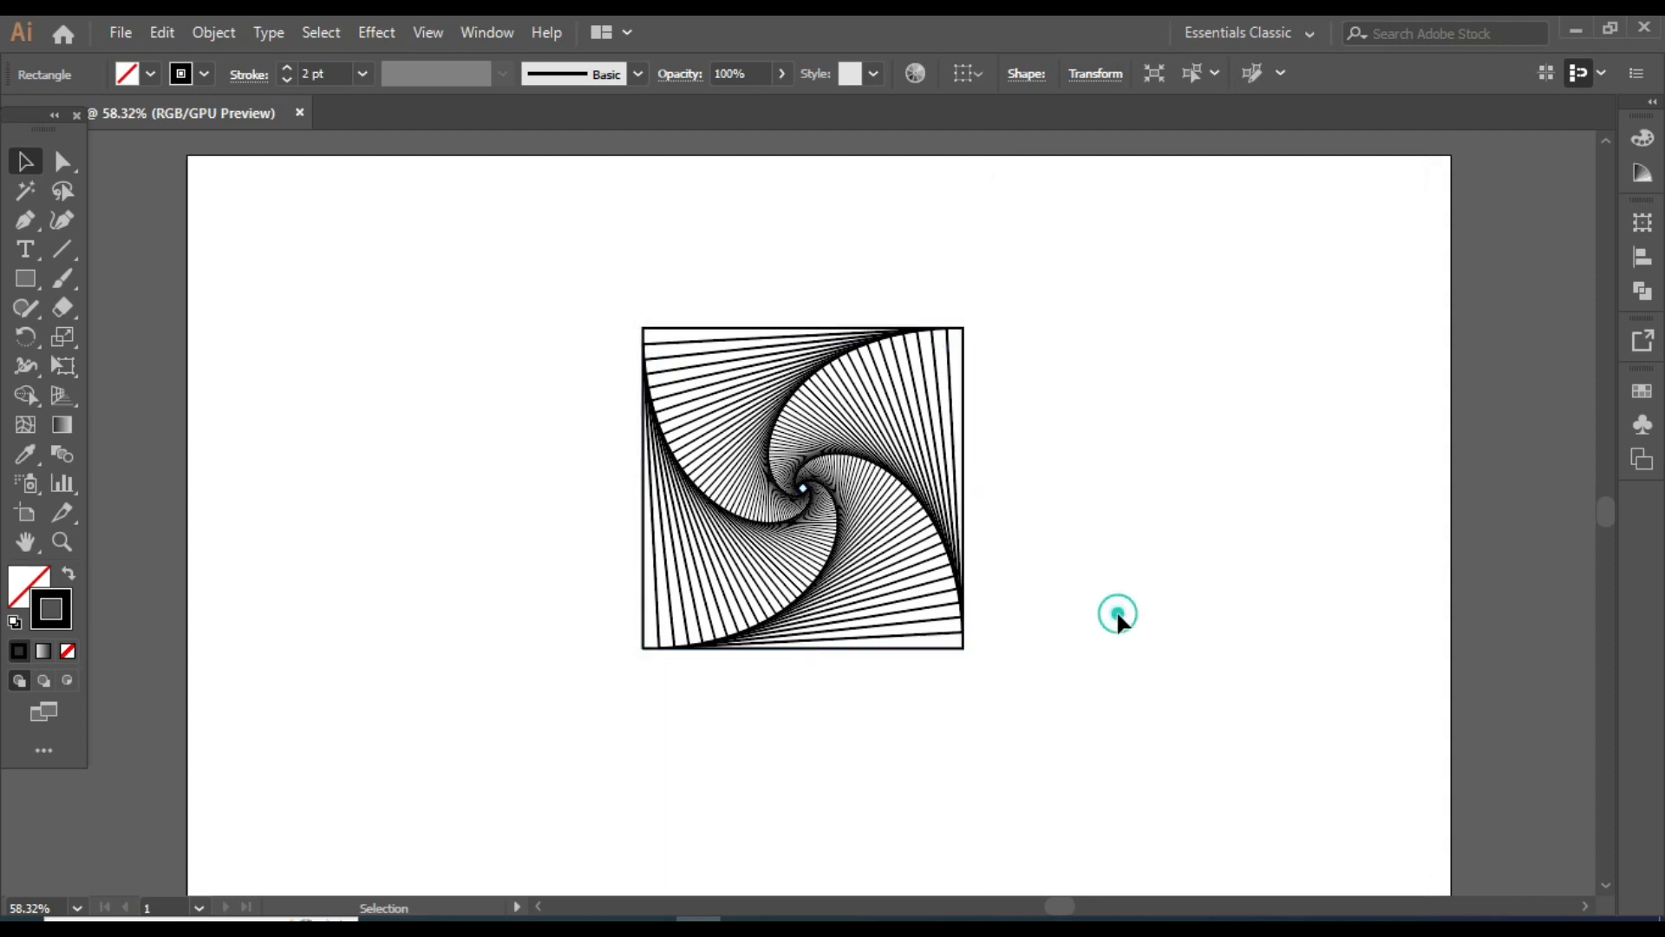
- Move the spiral square up and left so that its upper edge meets the artboard's upper edge
left_click_drag(605, 302, 996, 647)
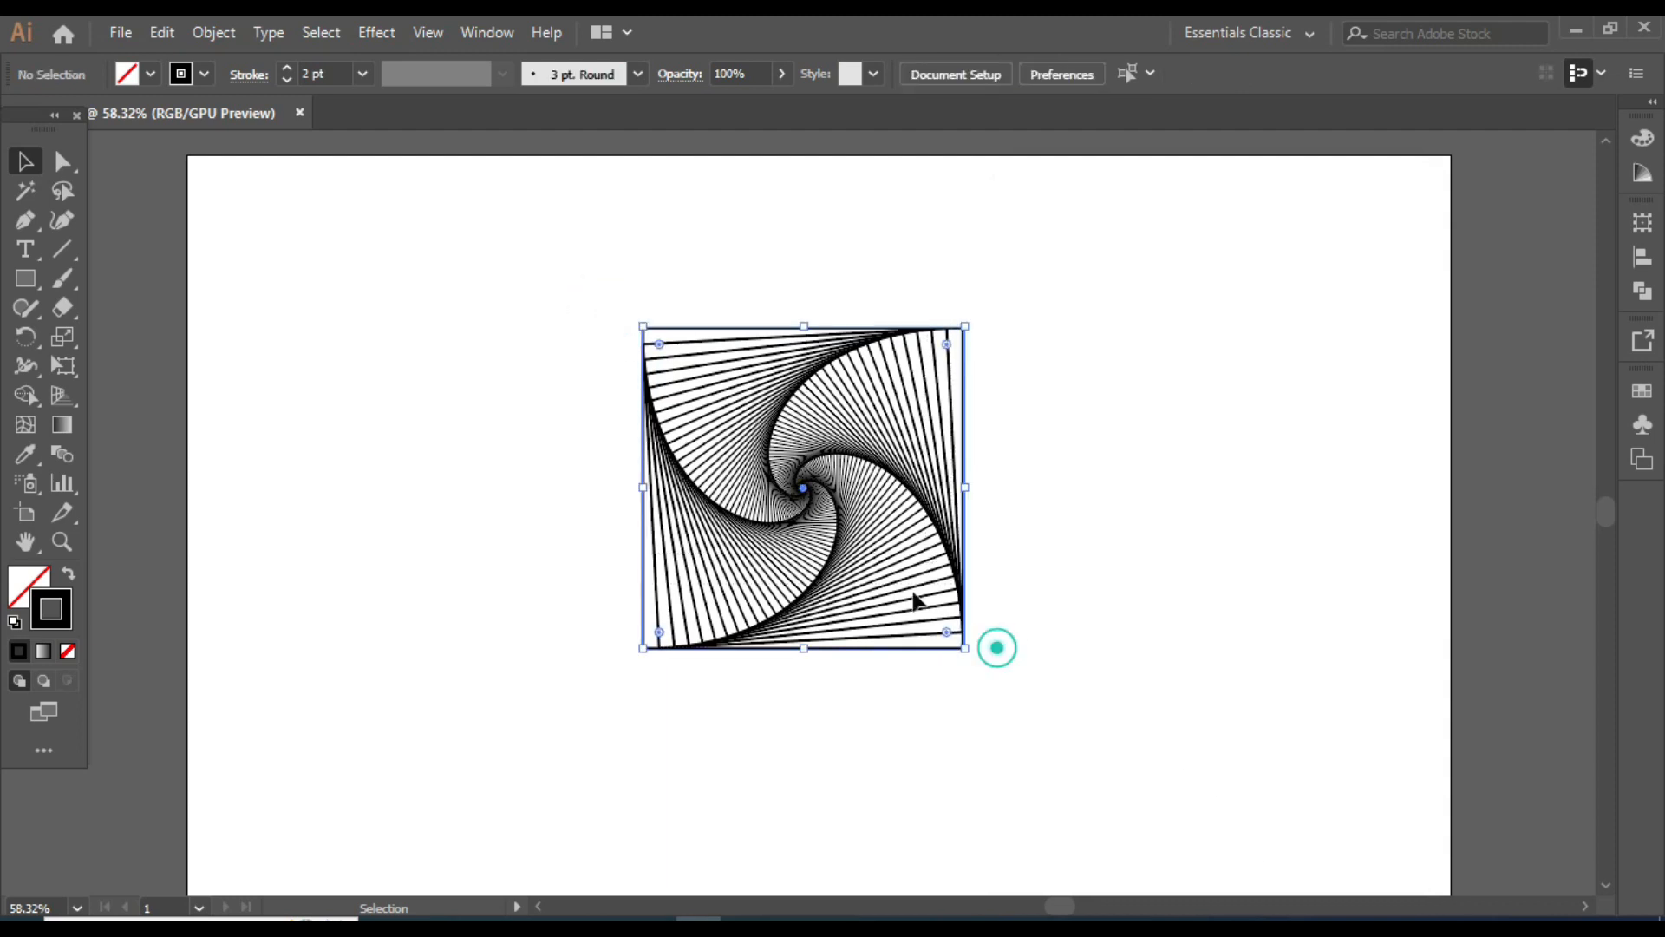
left_click_drag(892, 476, 807, 307)
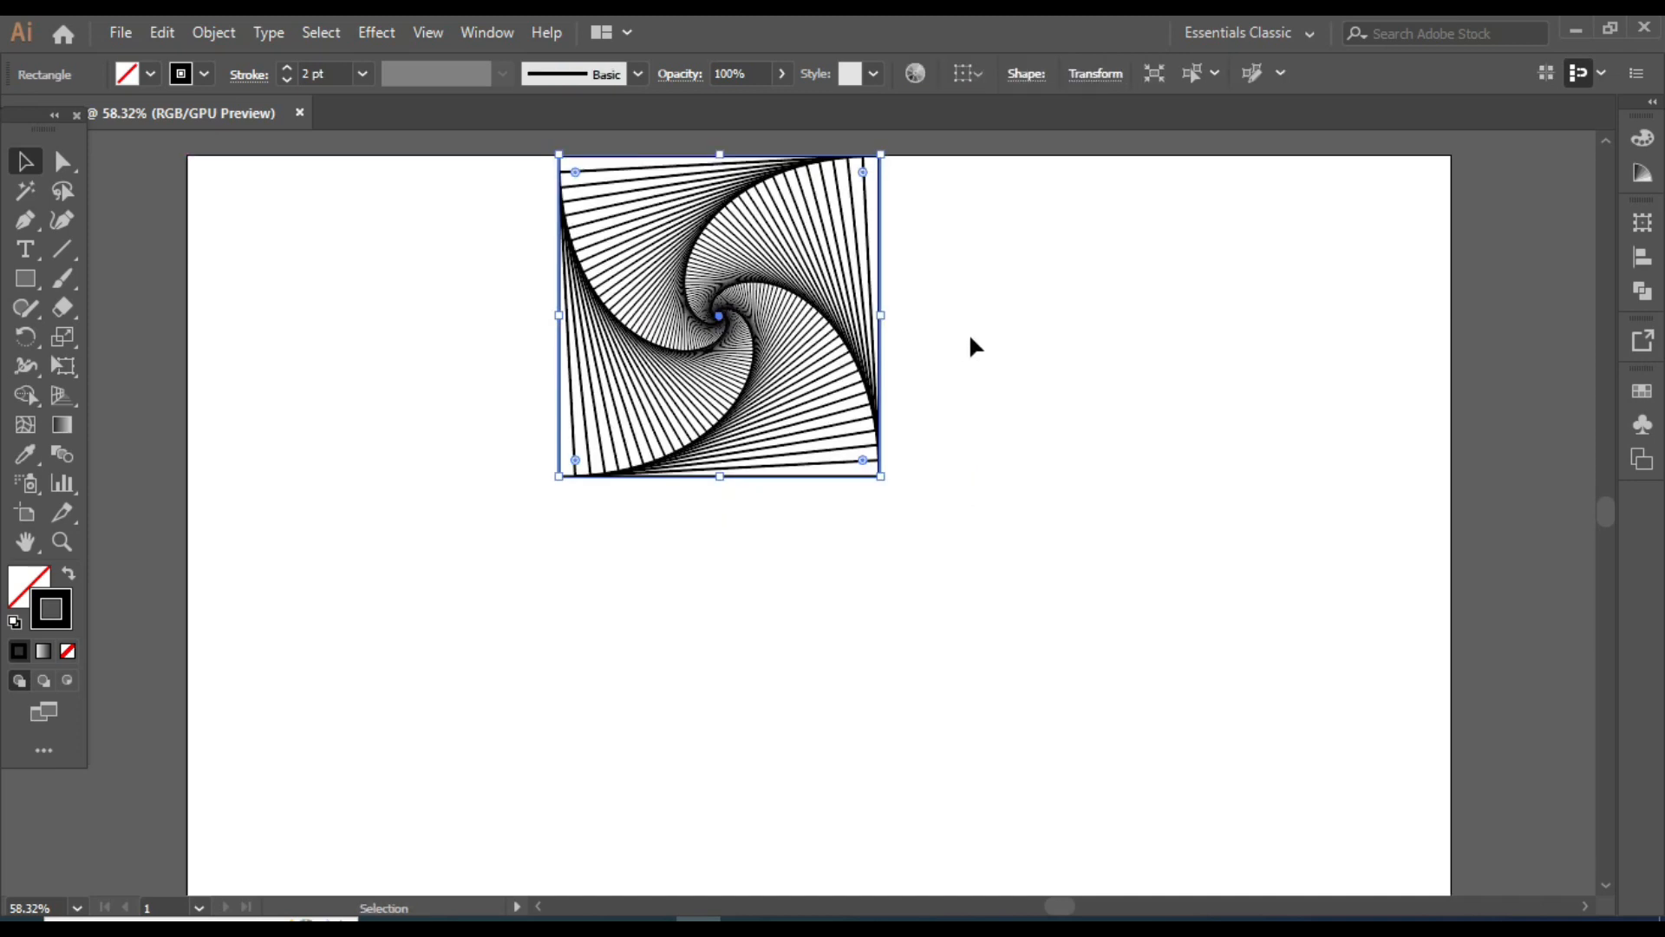
left_click(970, 337)
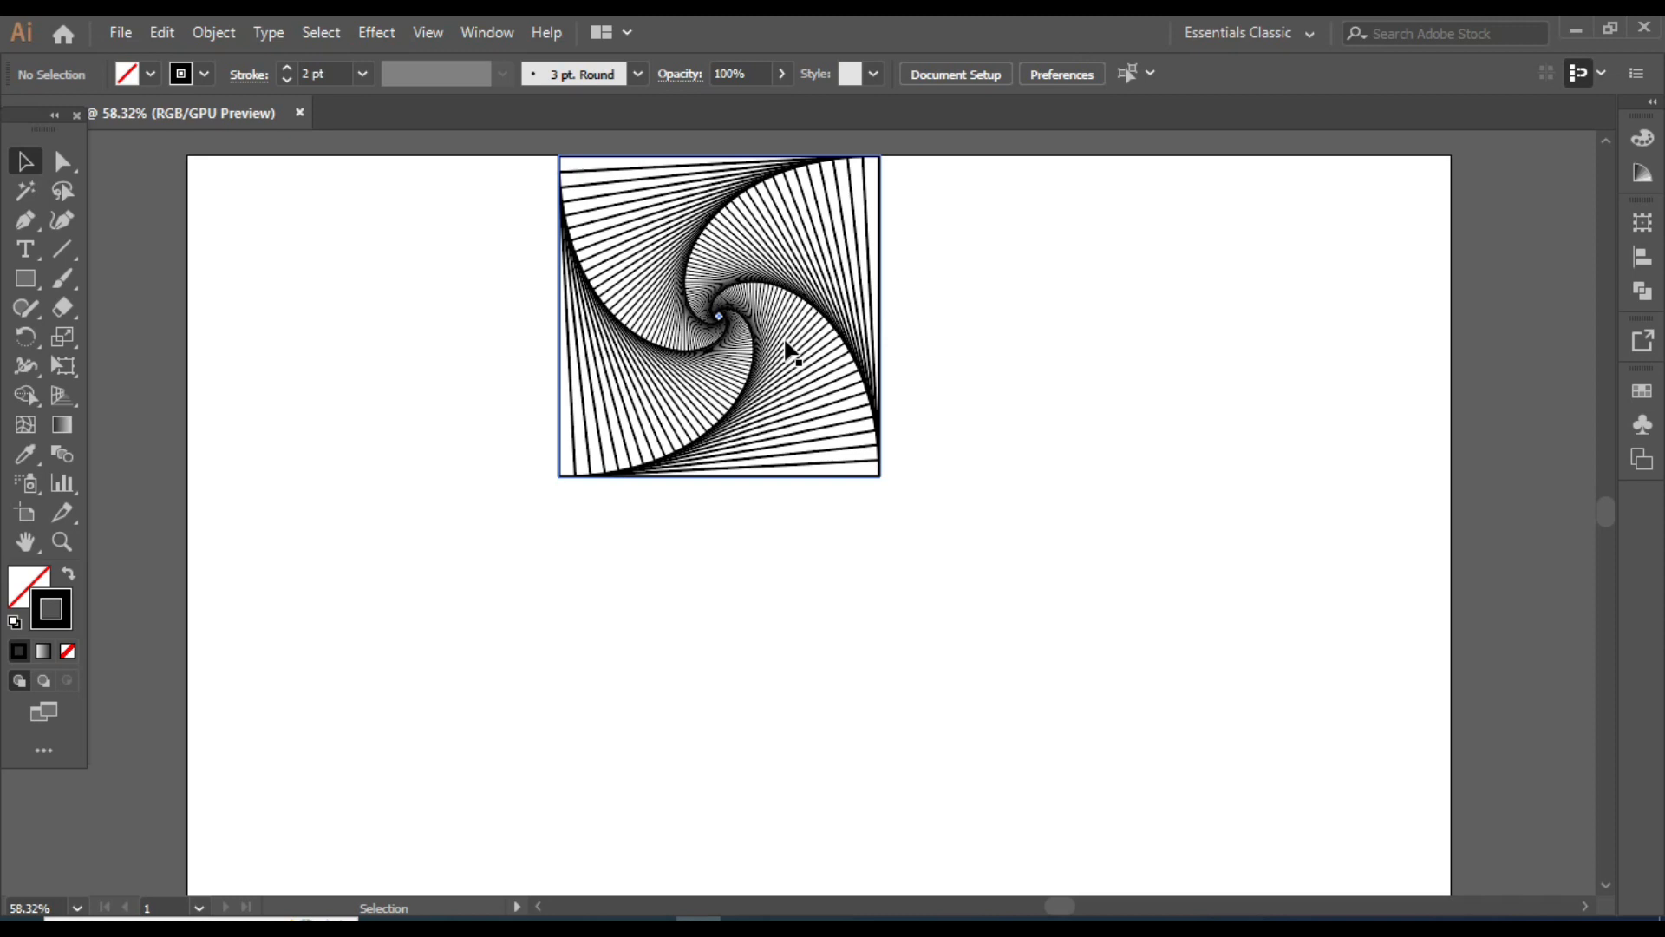
- Duplicate the spiral square edge to edge on its right, and copy the pair directly below to form a two-by-two grid
left_click_drag(790, 351, 1103, 351)
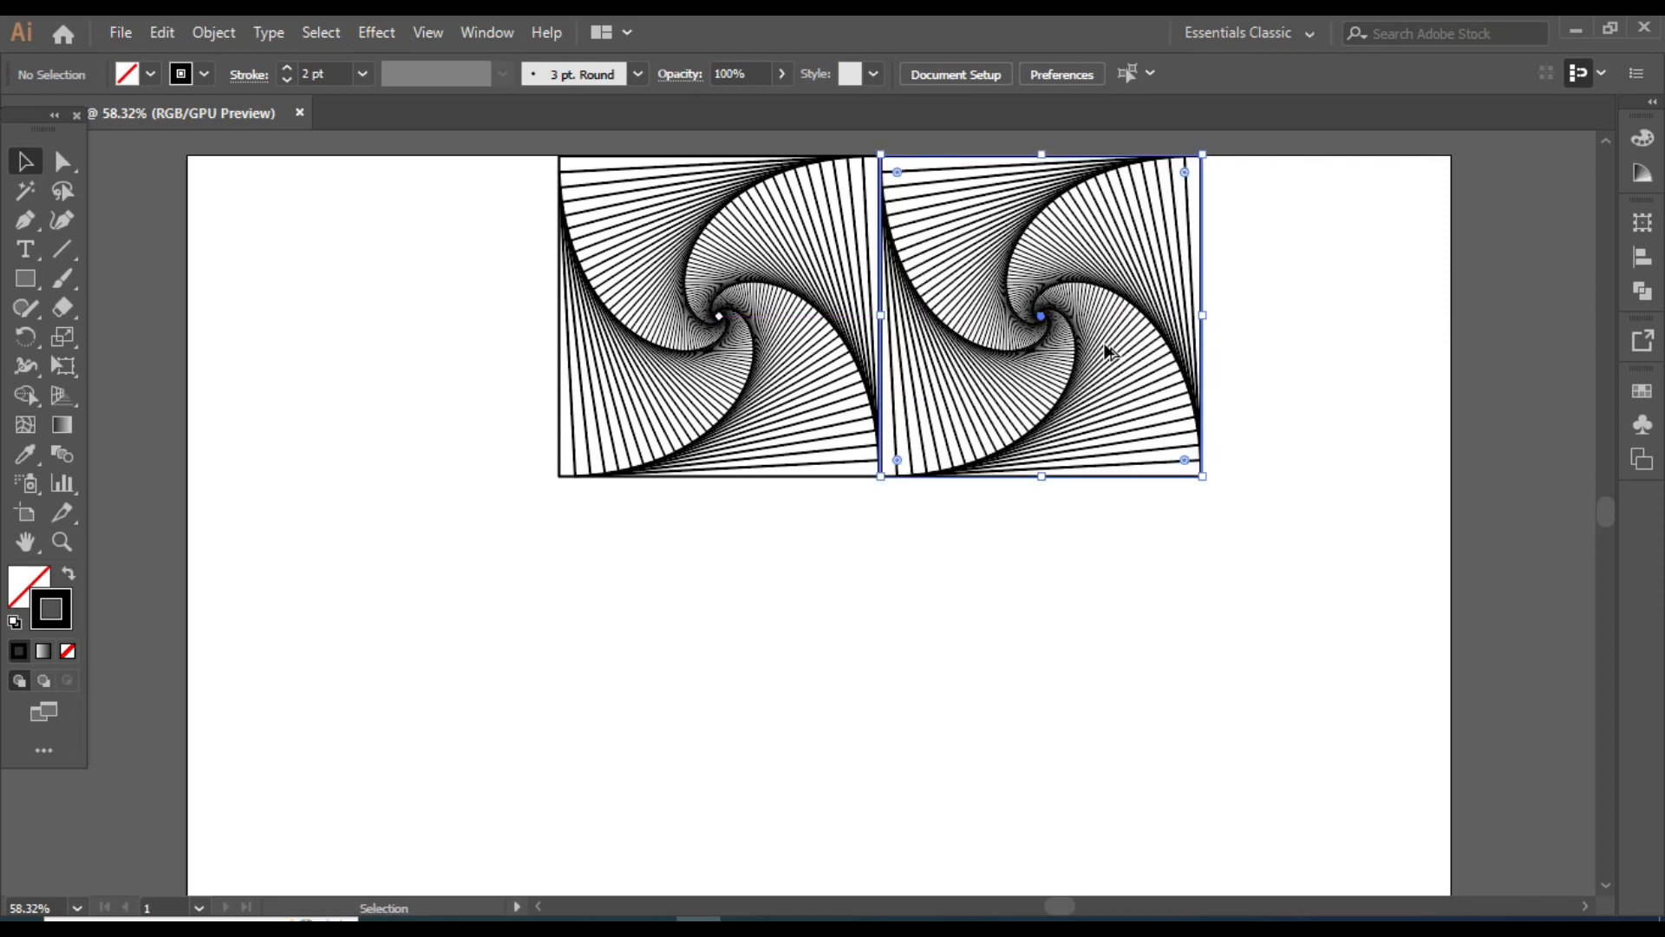
left_click(981, 592)
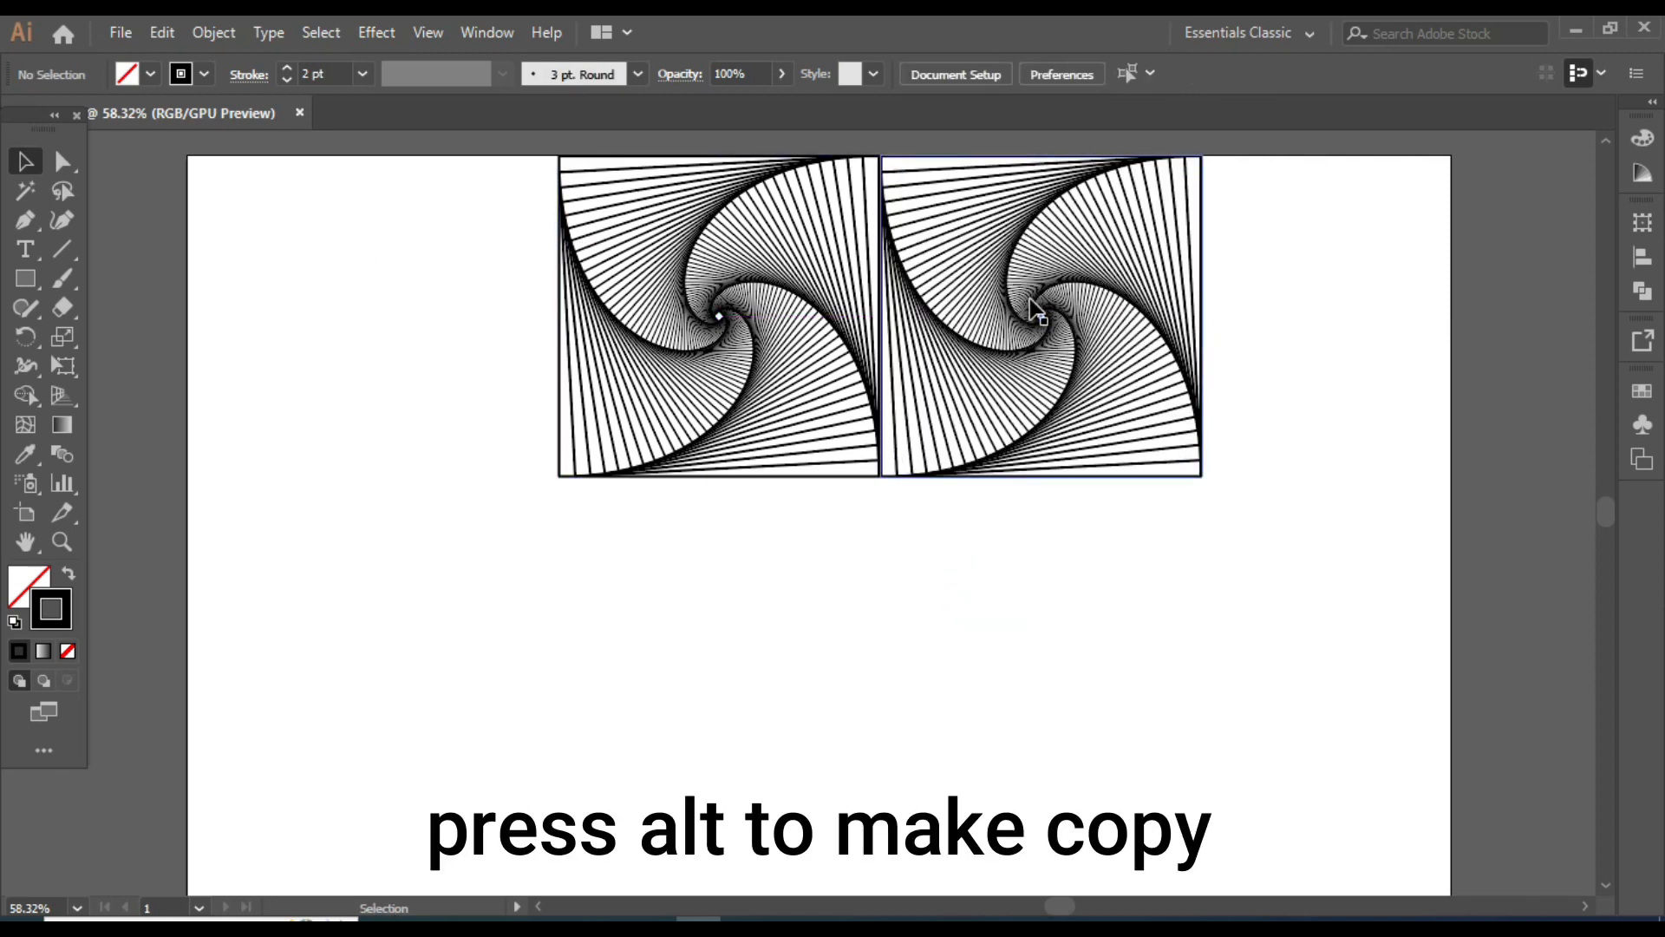
left_click_drag(465, 286, 1051, 493)
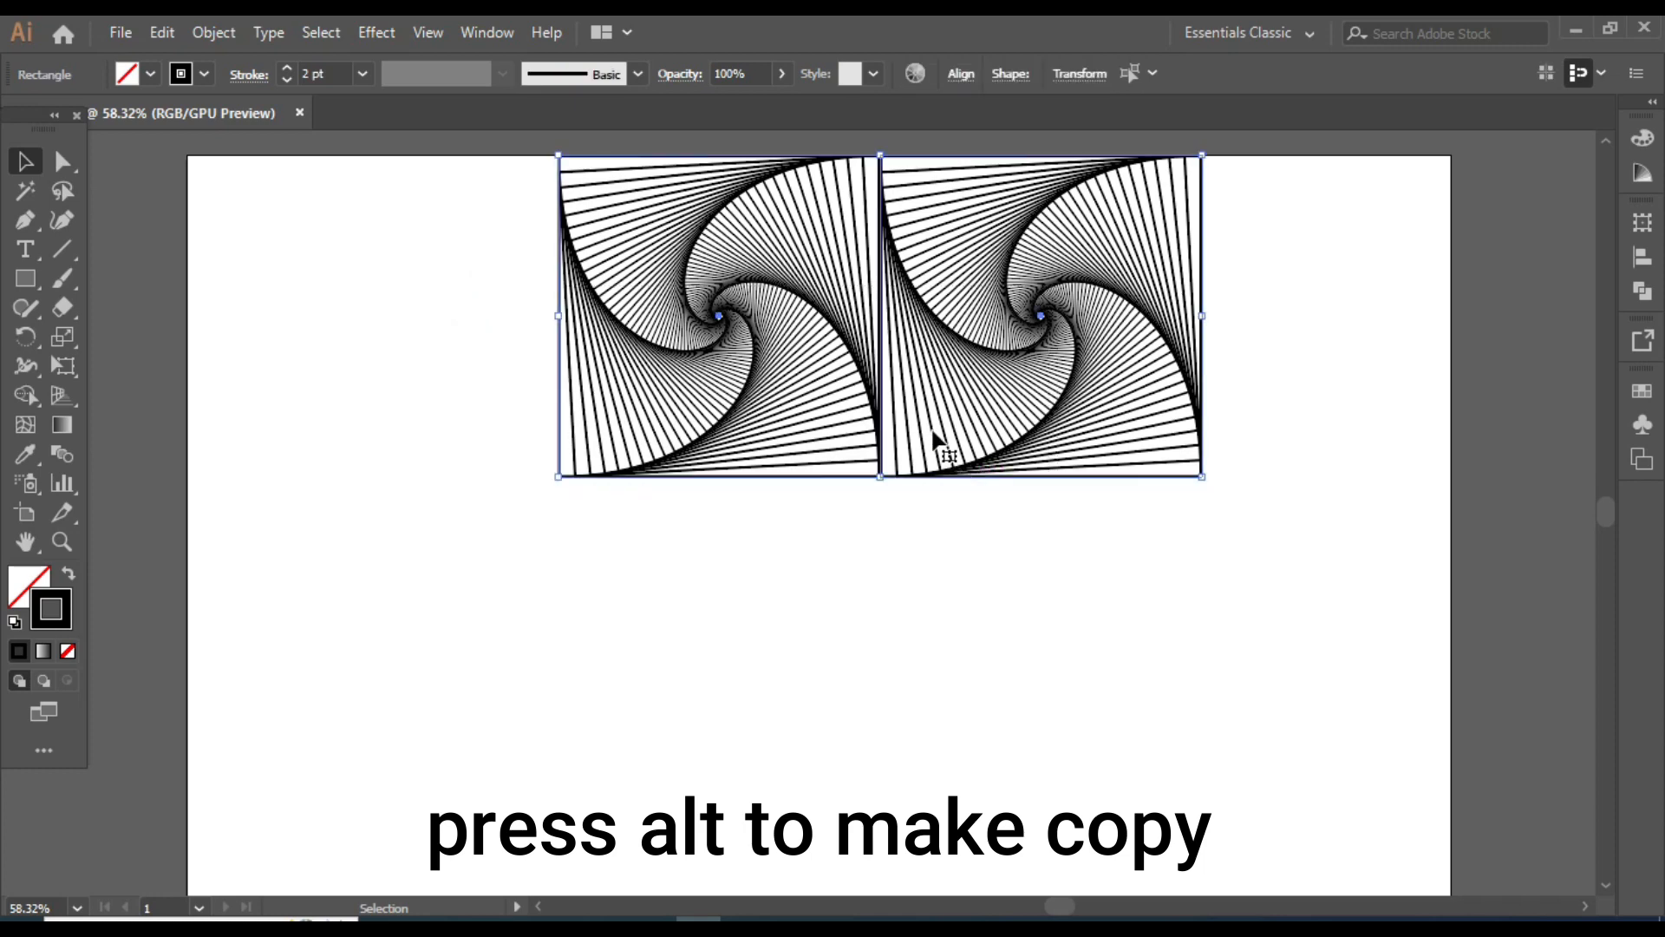
left_click_drag(934, 437, 939, 762)
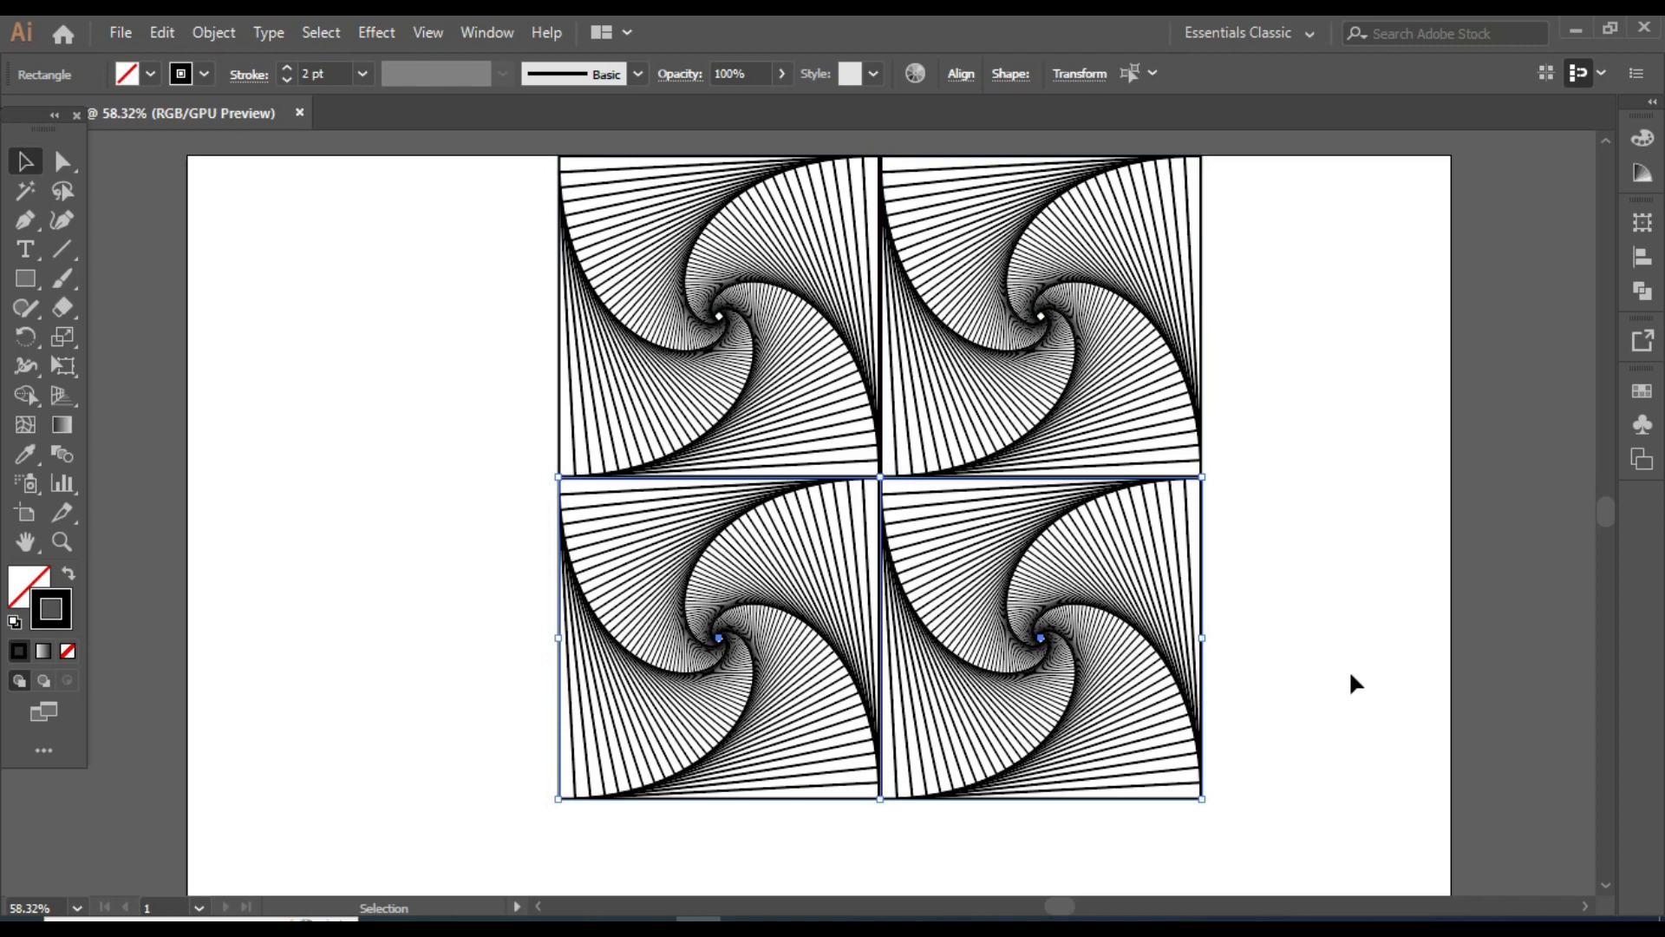
left_click(1350, 674)
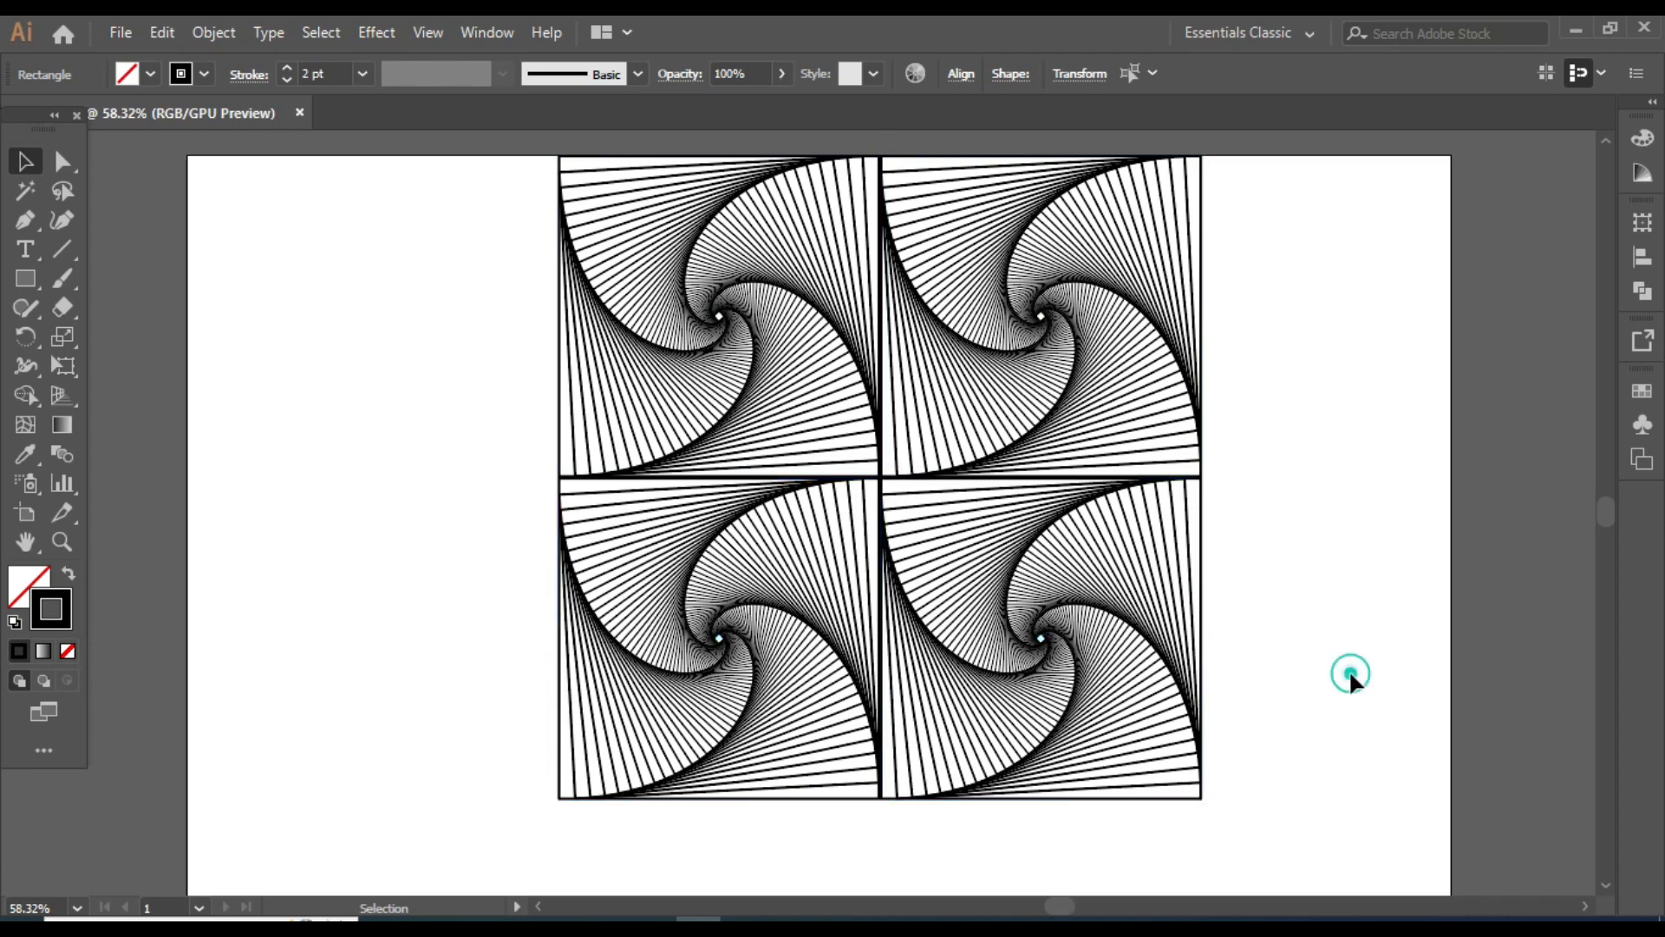
- Isolate the upper-right spiral square and show its appearance attributes clear of the grid's centre
double_click(1103, 360)
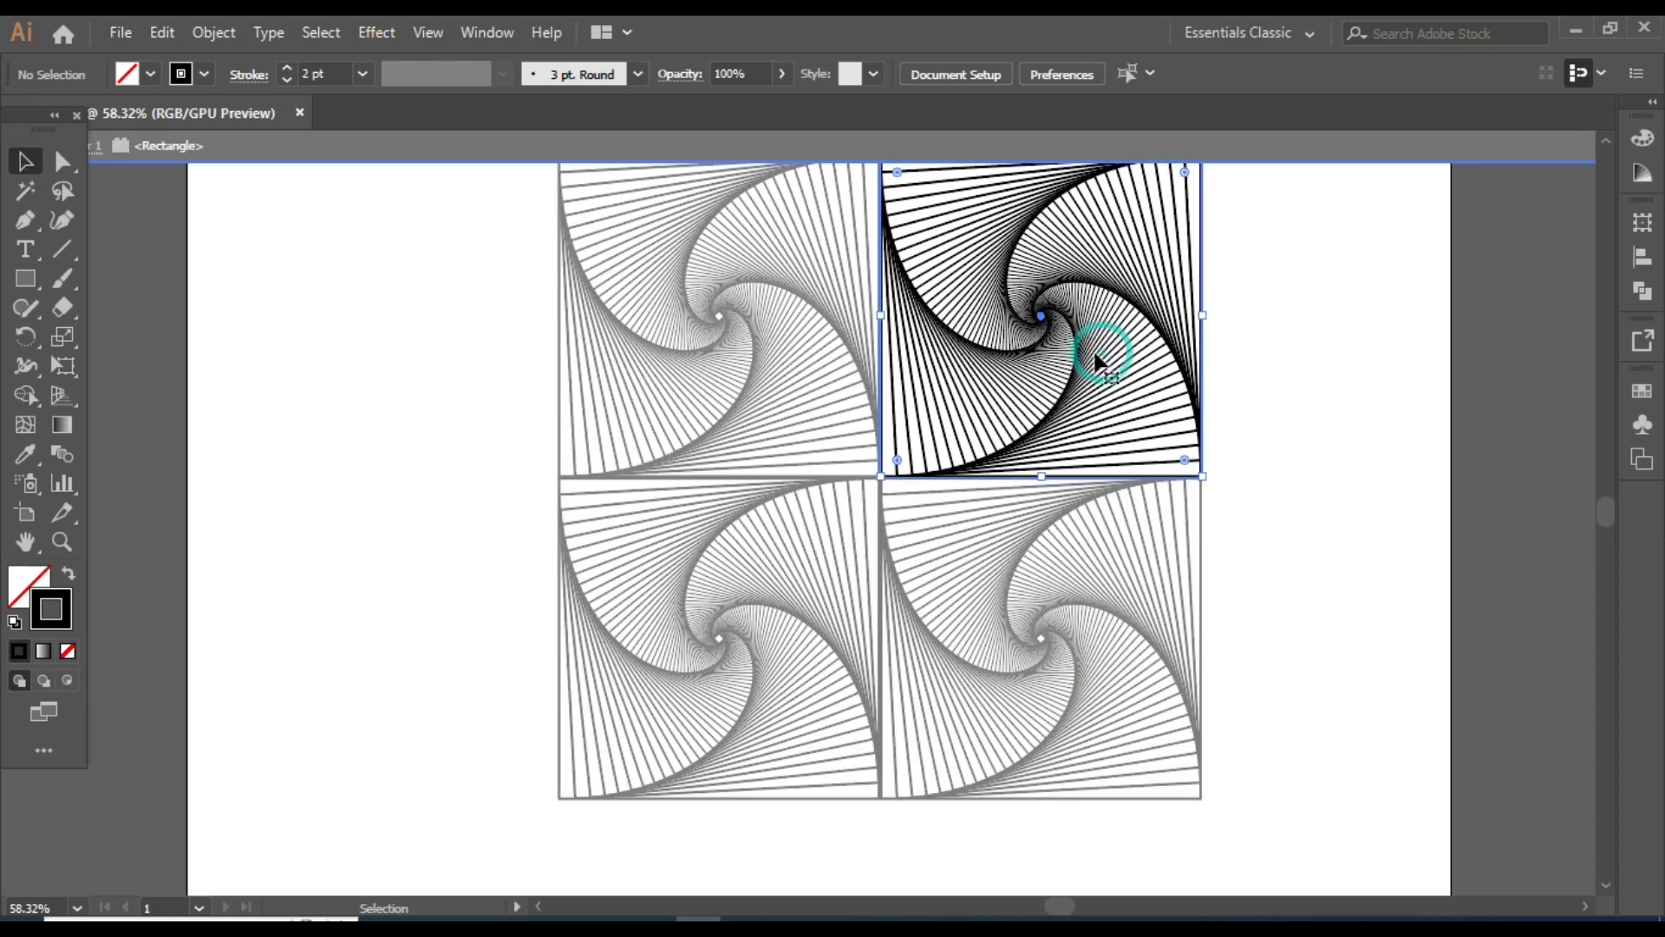
left_click(484, 26)
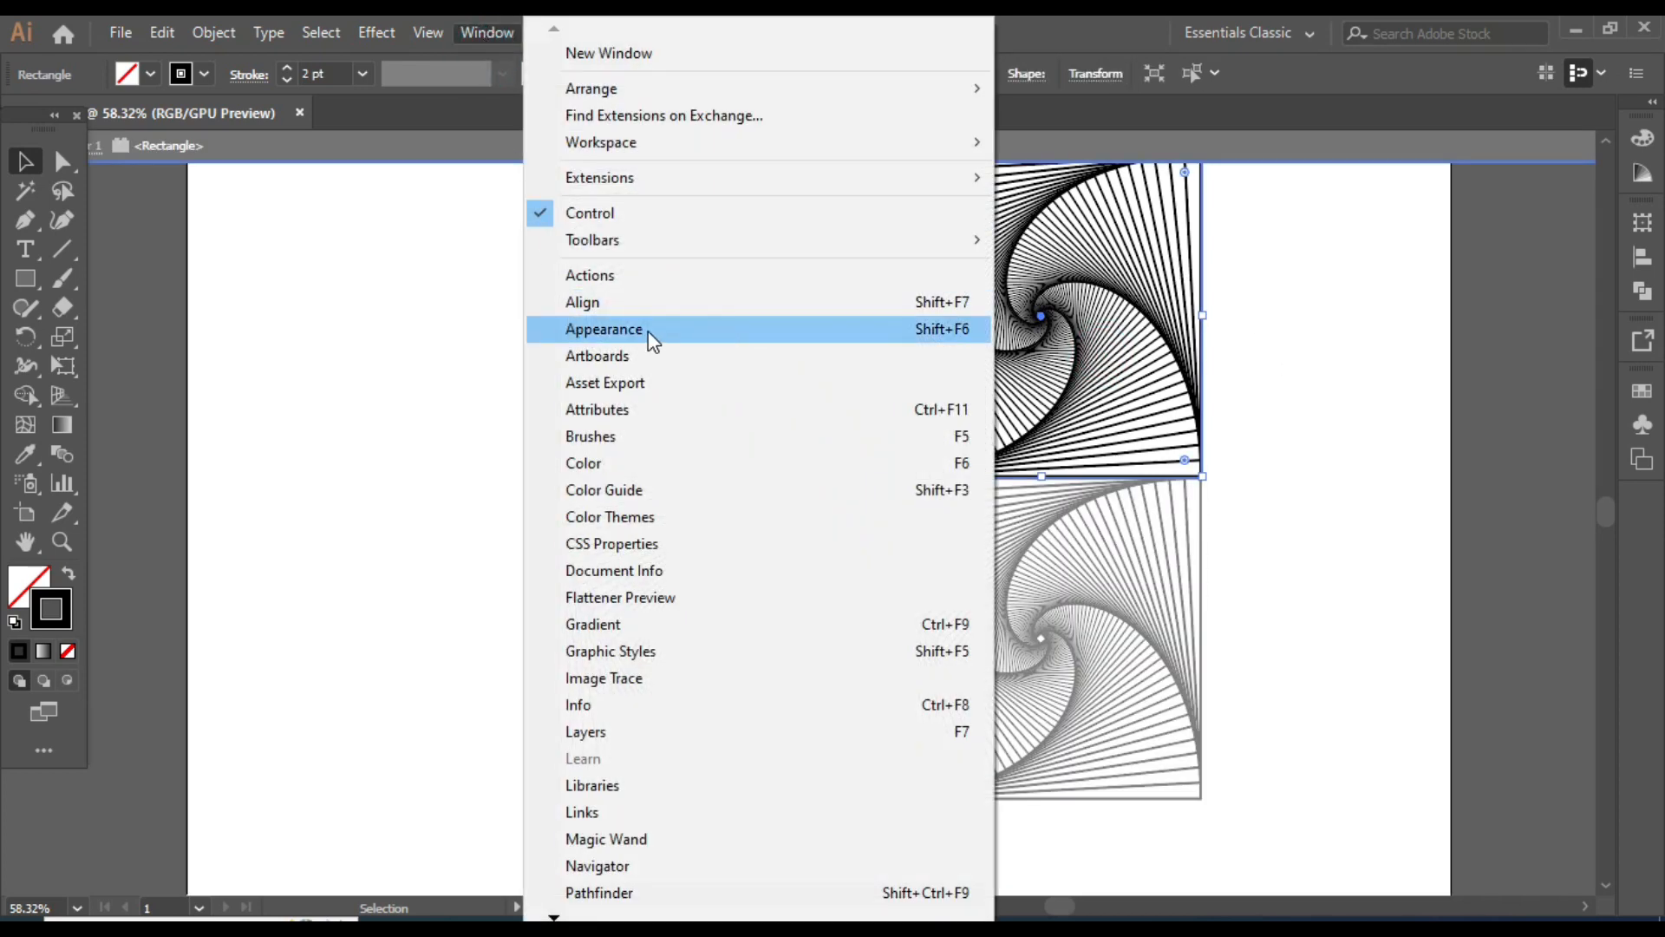
left_click(679, 331)
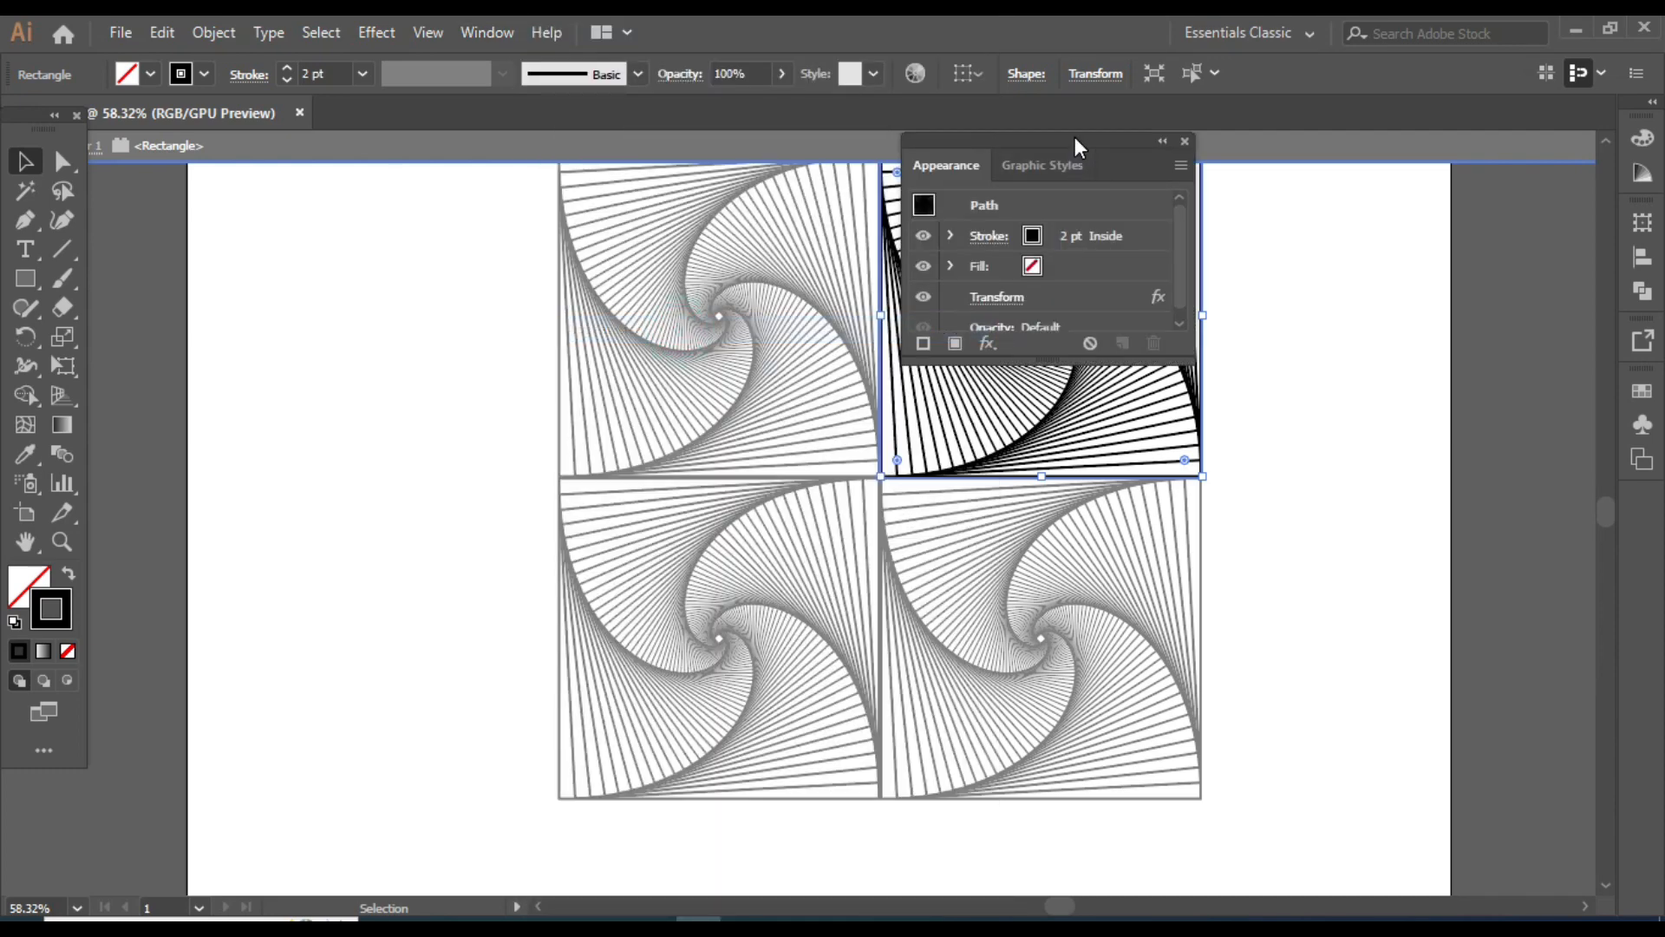
left_click_drag(1074, 137, 1309, 167)
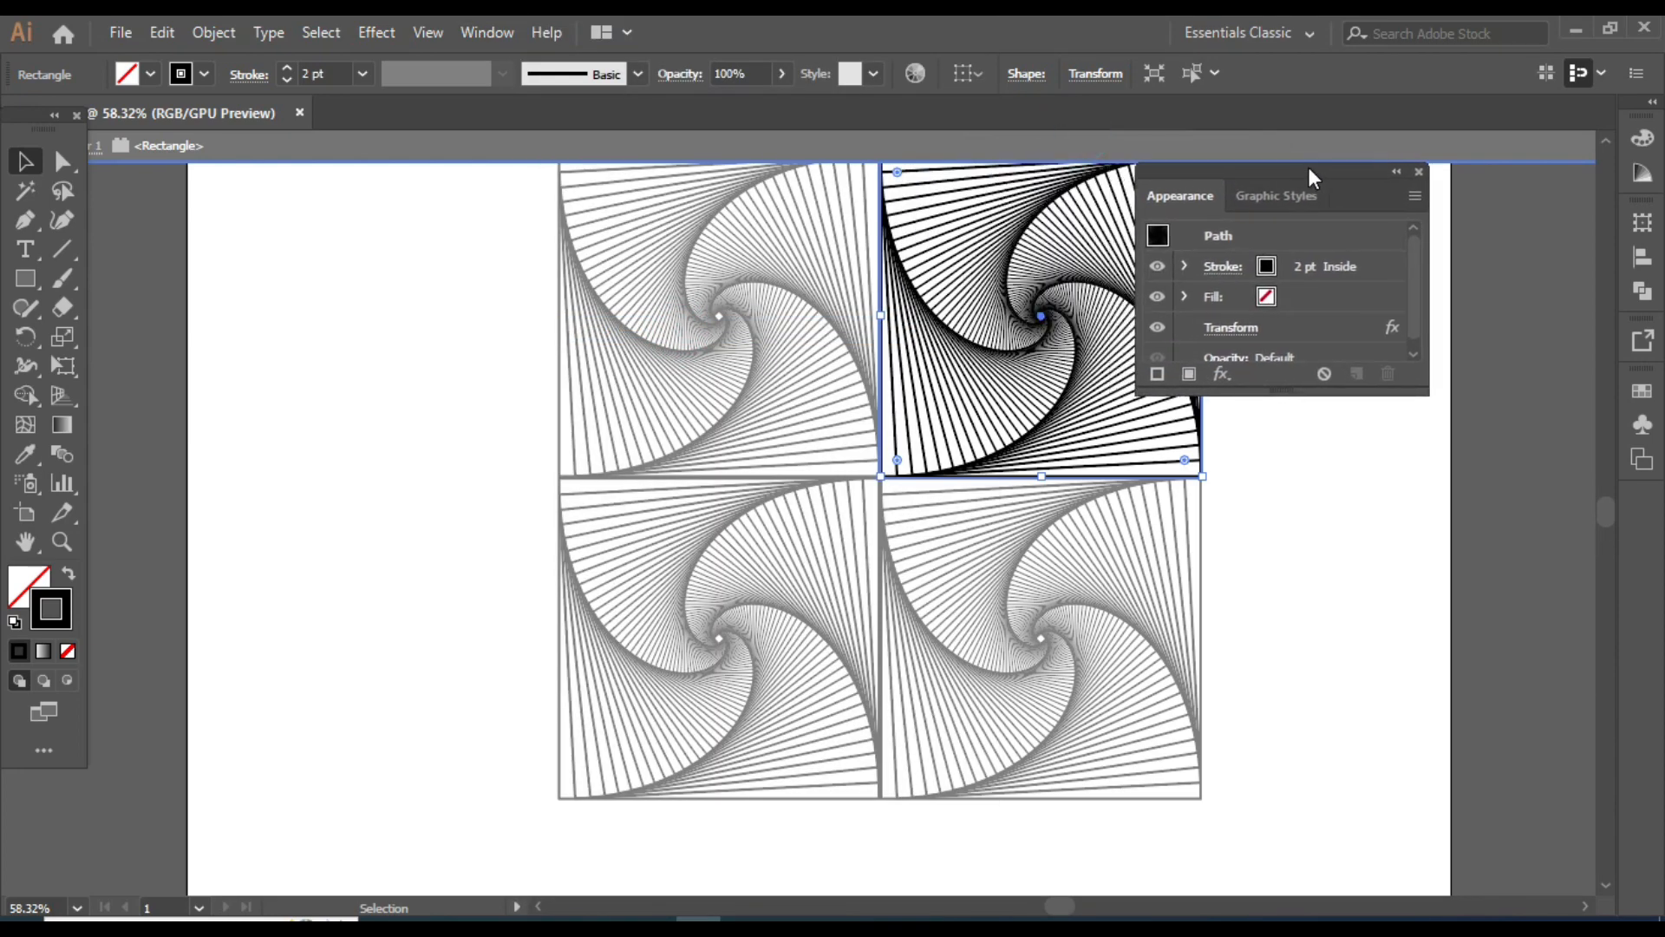
- Set the Transform effect's angle to -3° on the upper-right square and exit isolation mode
left_click(1270, 329)
double_click(1269, 329)
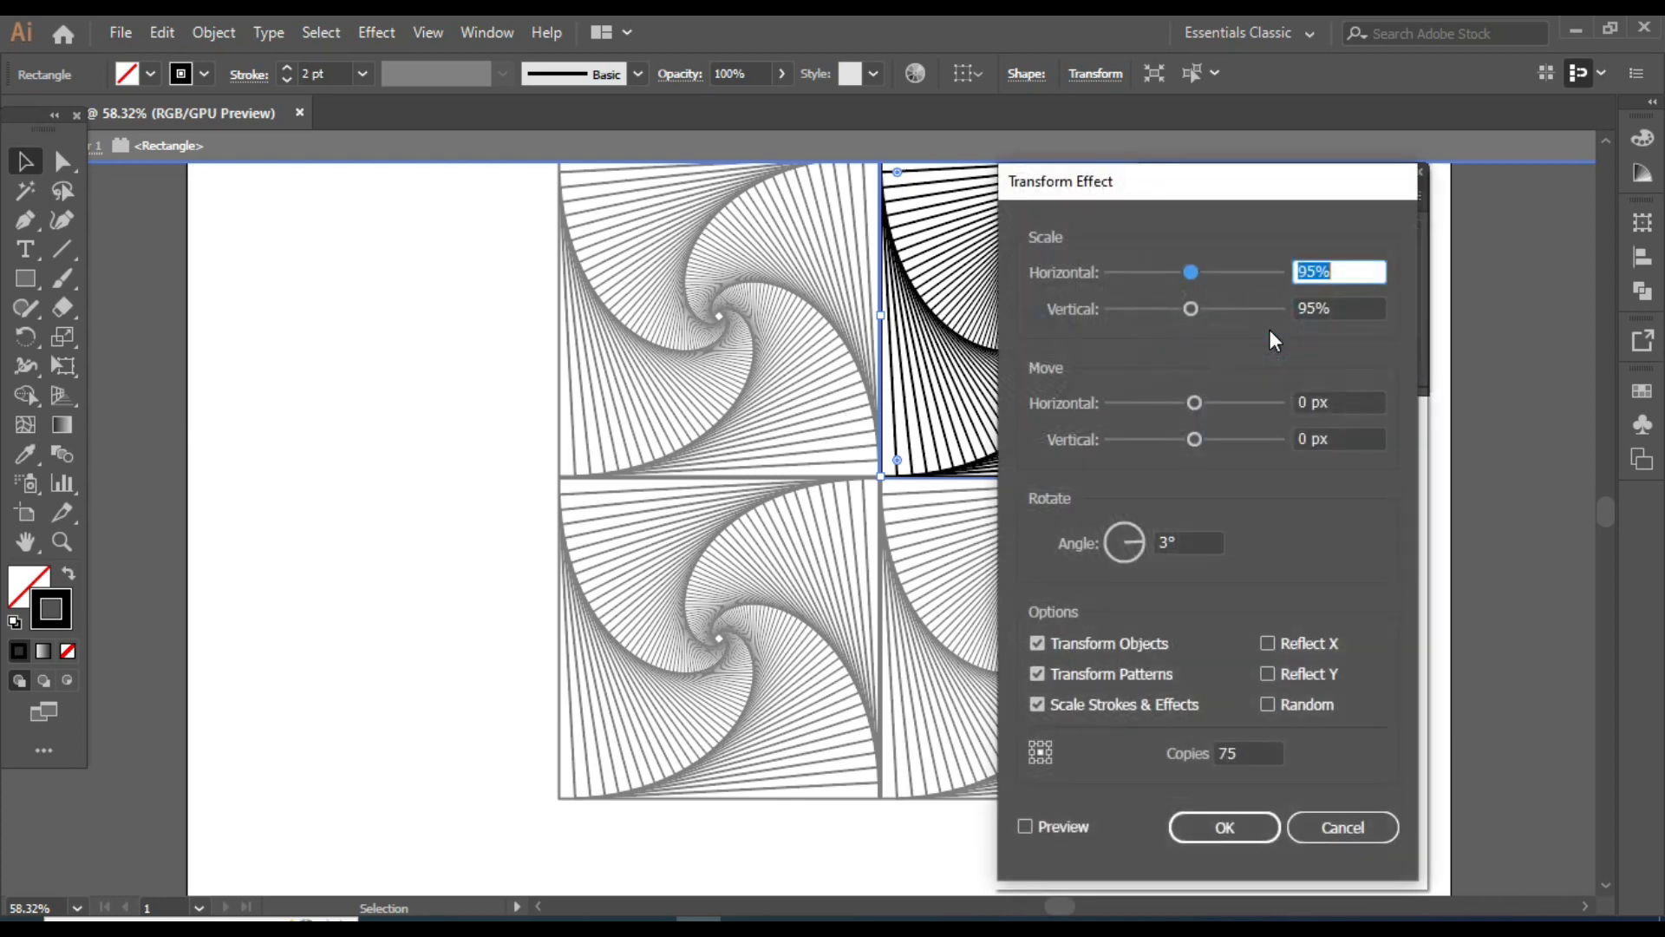
left_click(1167, 541)
double_click(1162, 541)
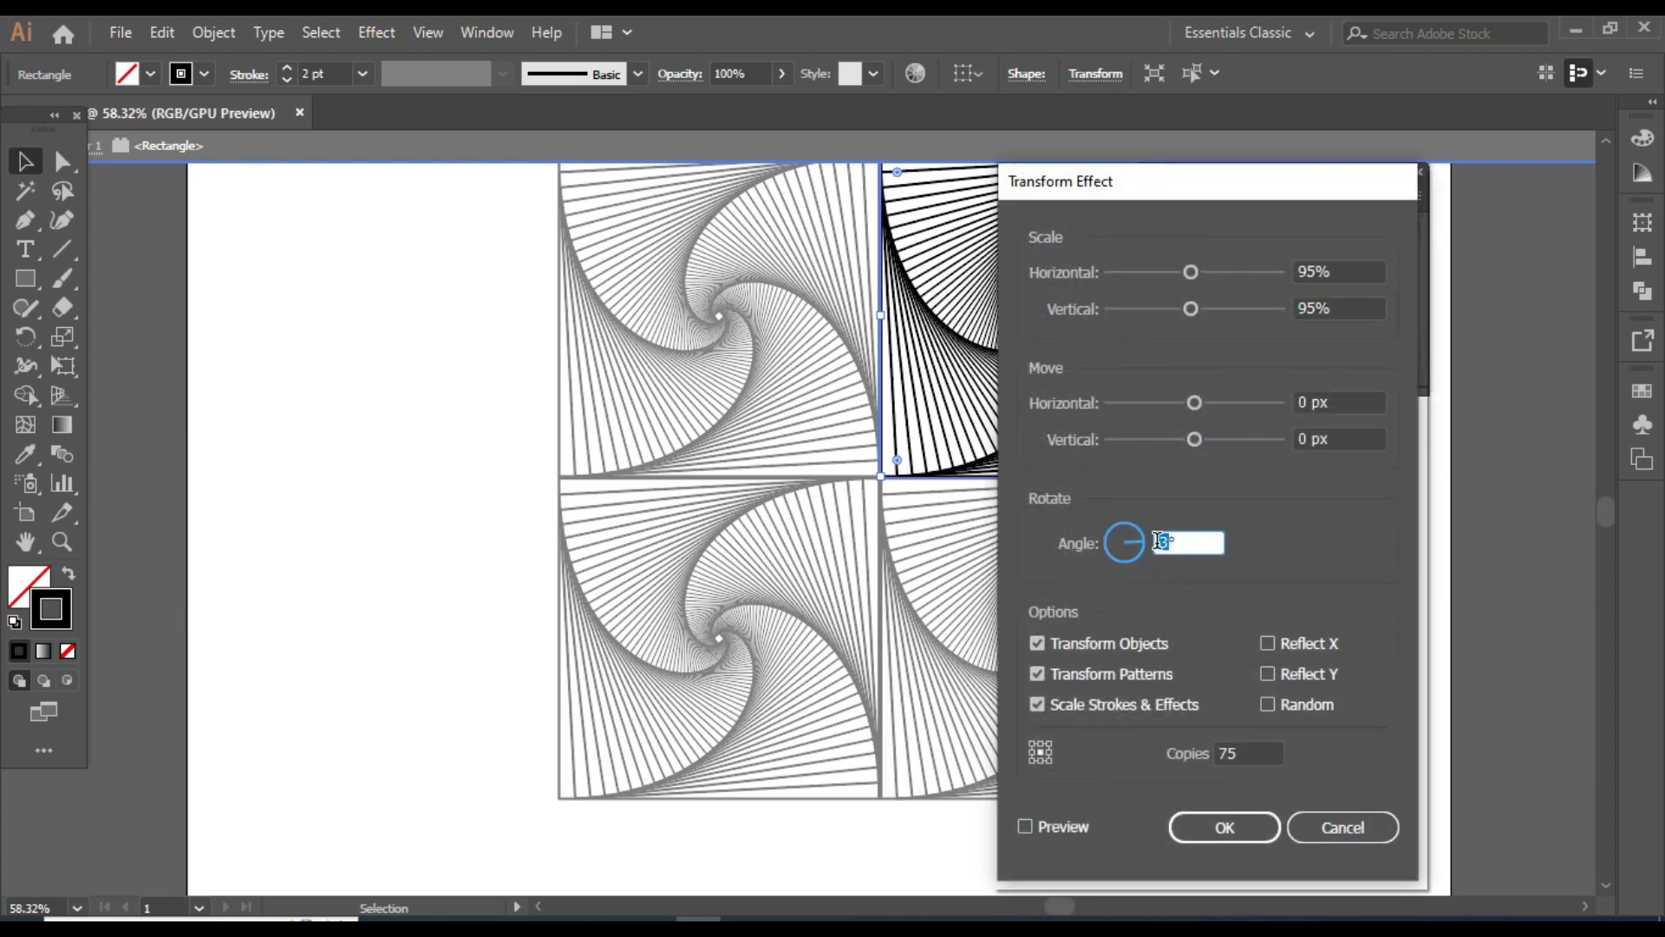
type("-3")
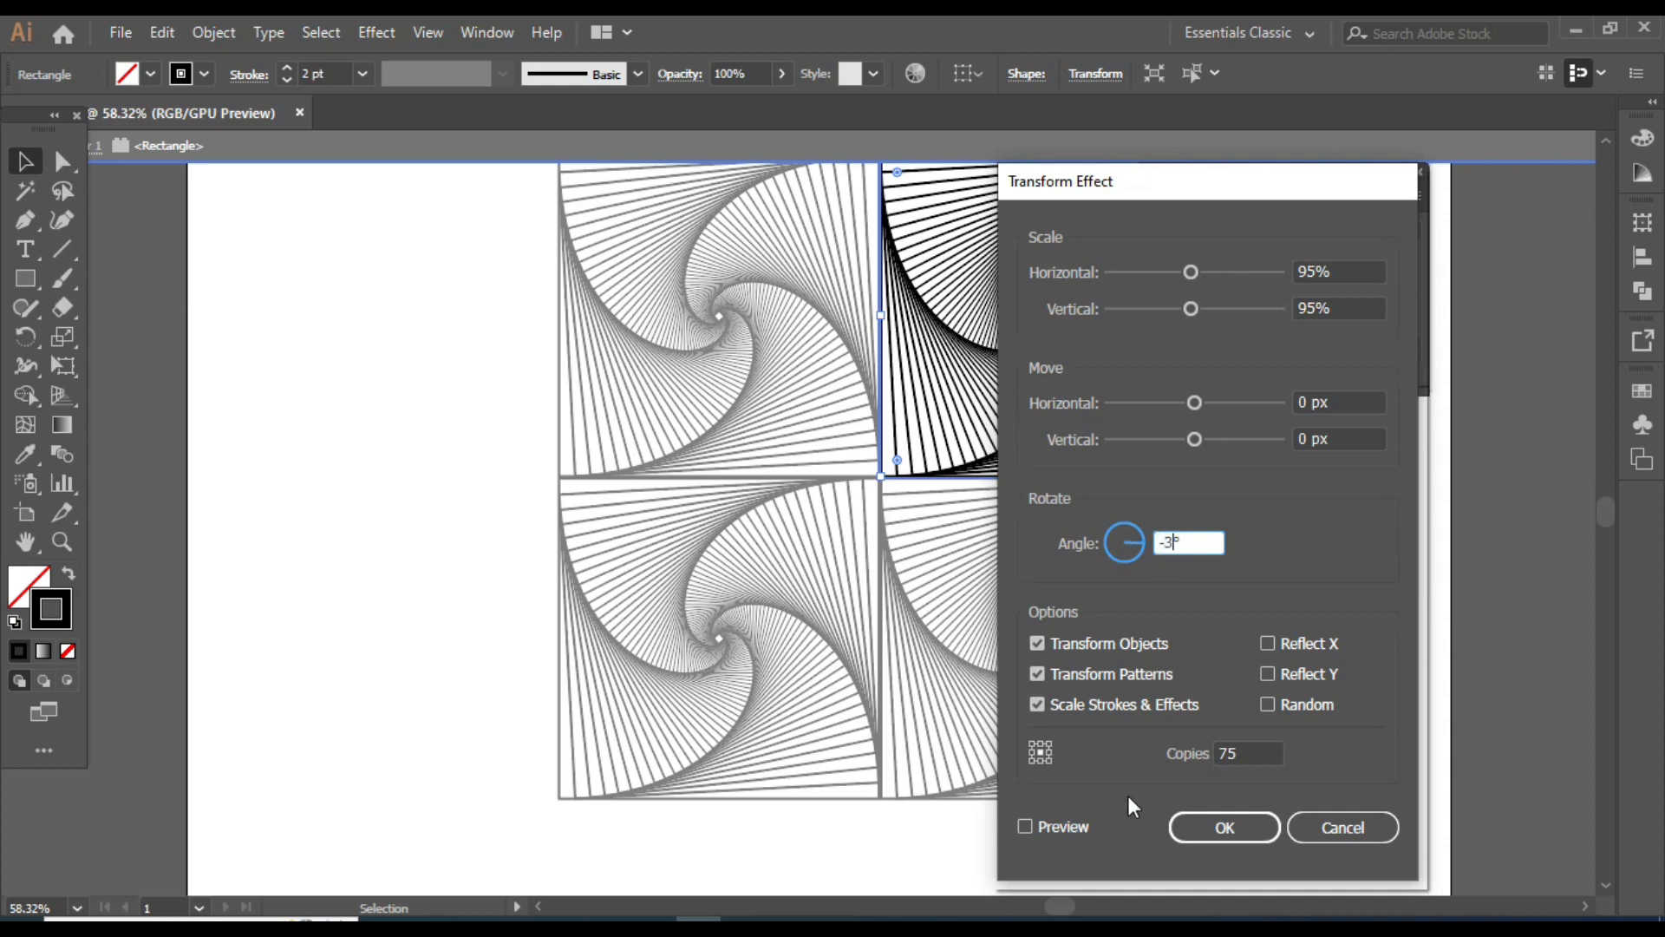
left_click(1223, 828)
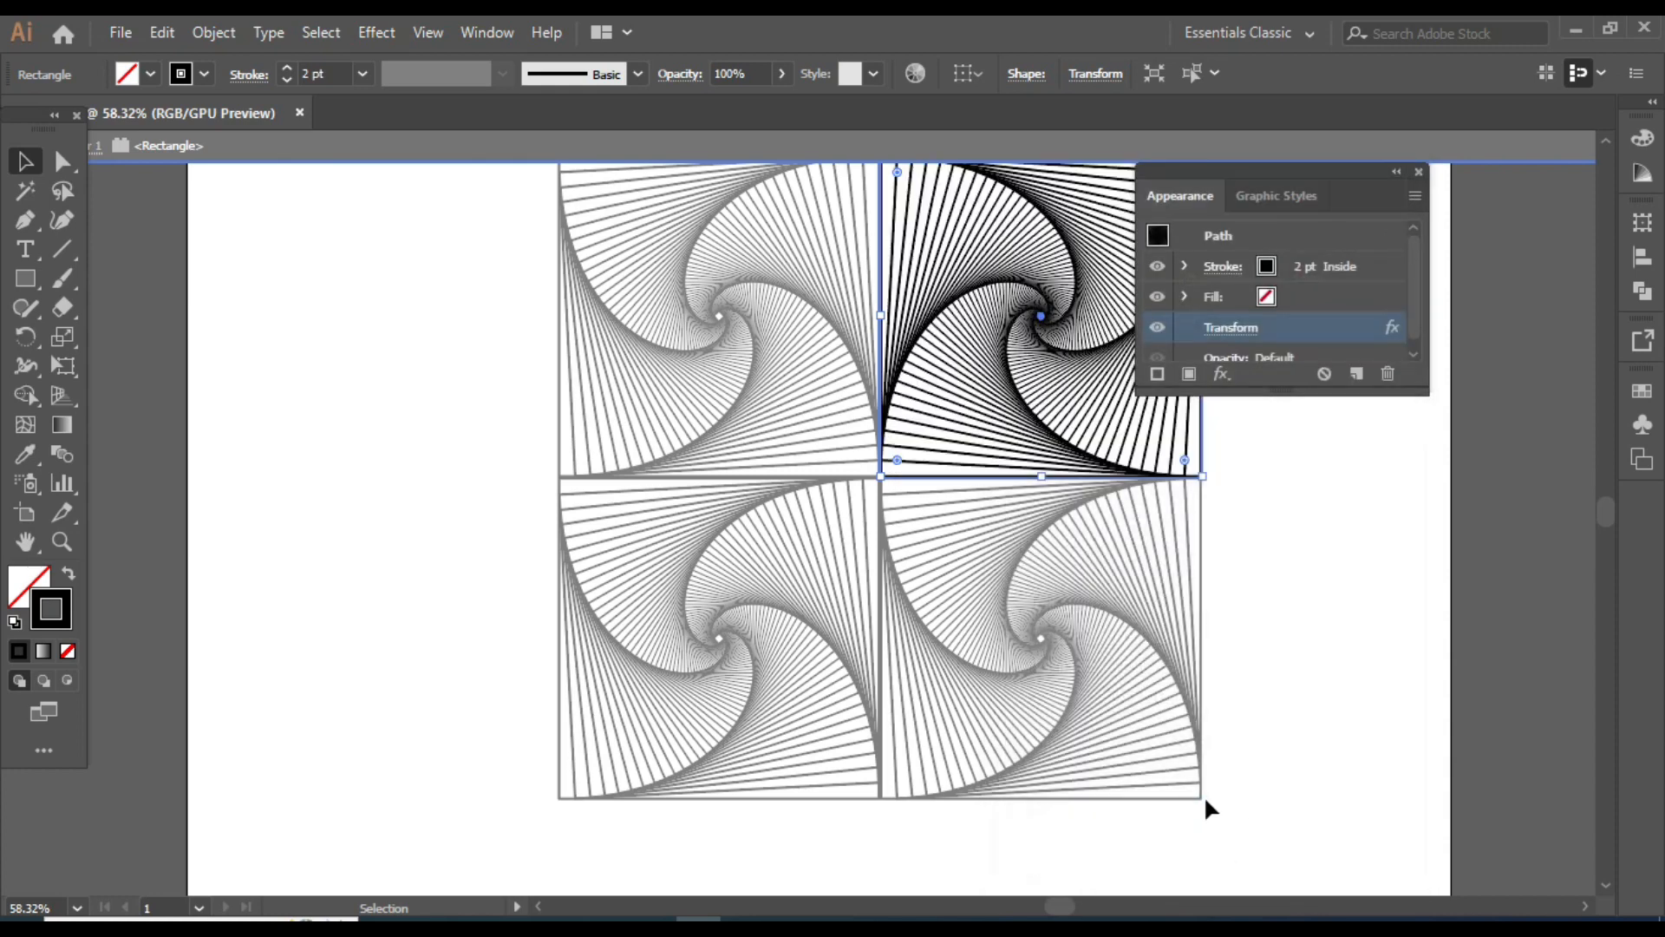
left_click(1297, 574)
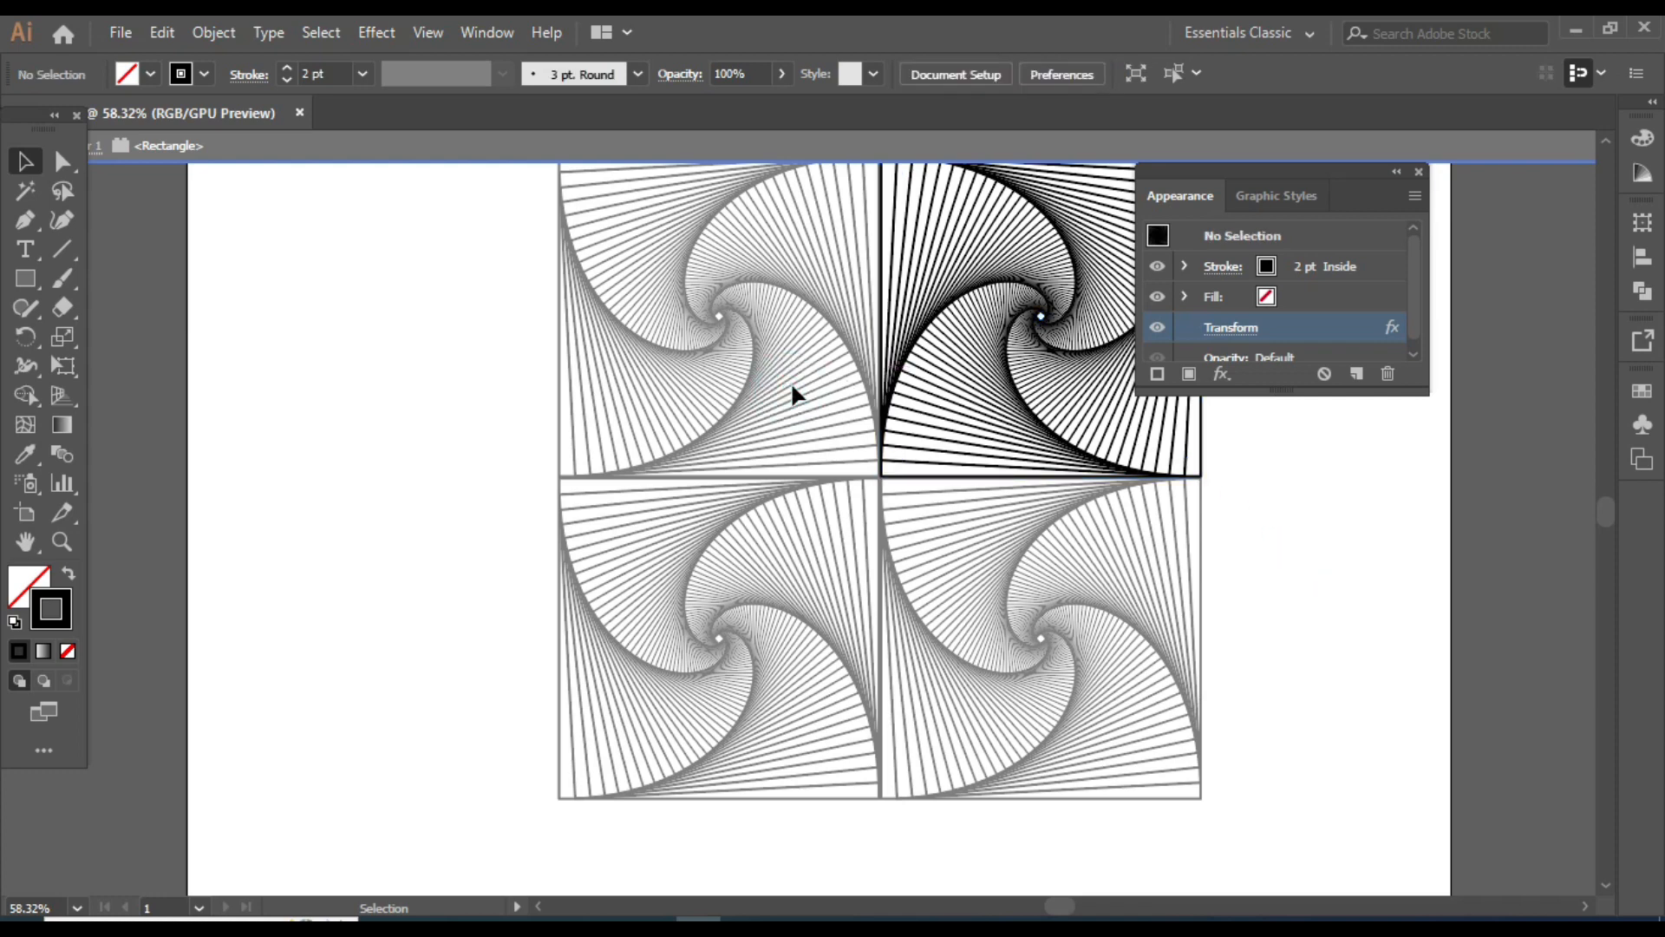
left_click(327, 140)
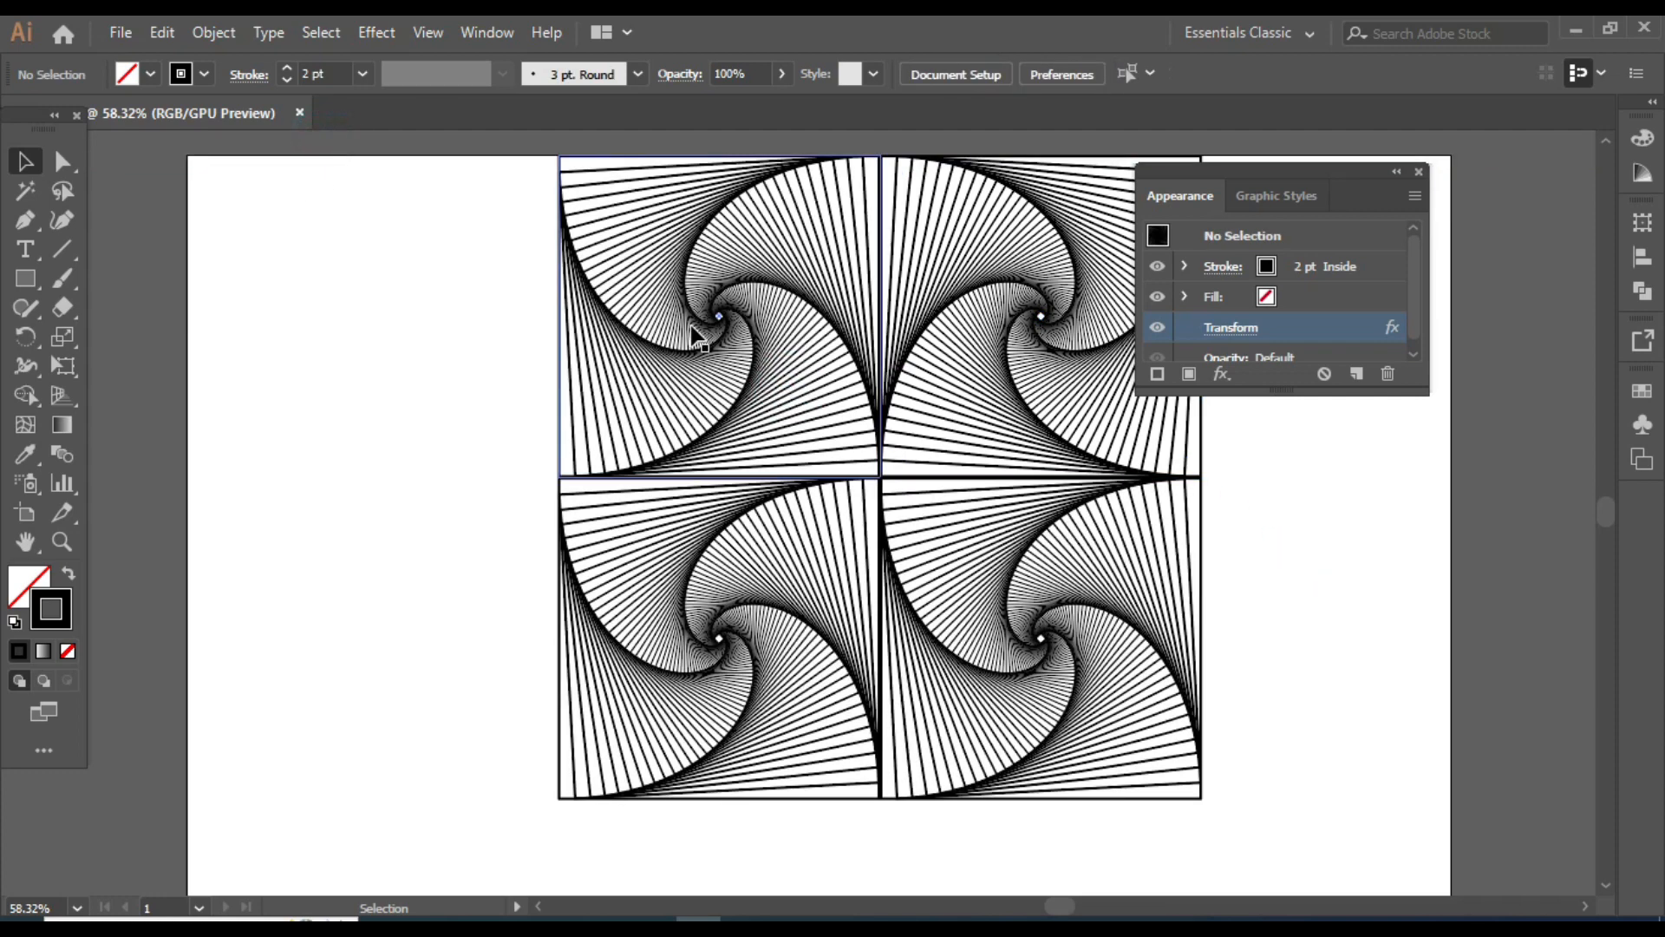
- Set the Transform effect's angle to -3° on the lower-left square, deselect it and close the appearance settings
left_click(781, 656)
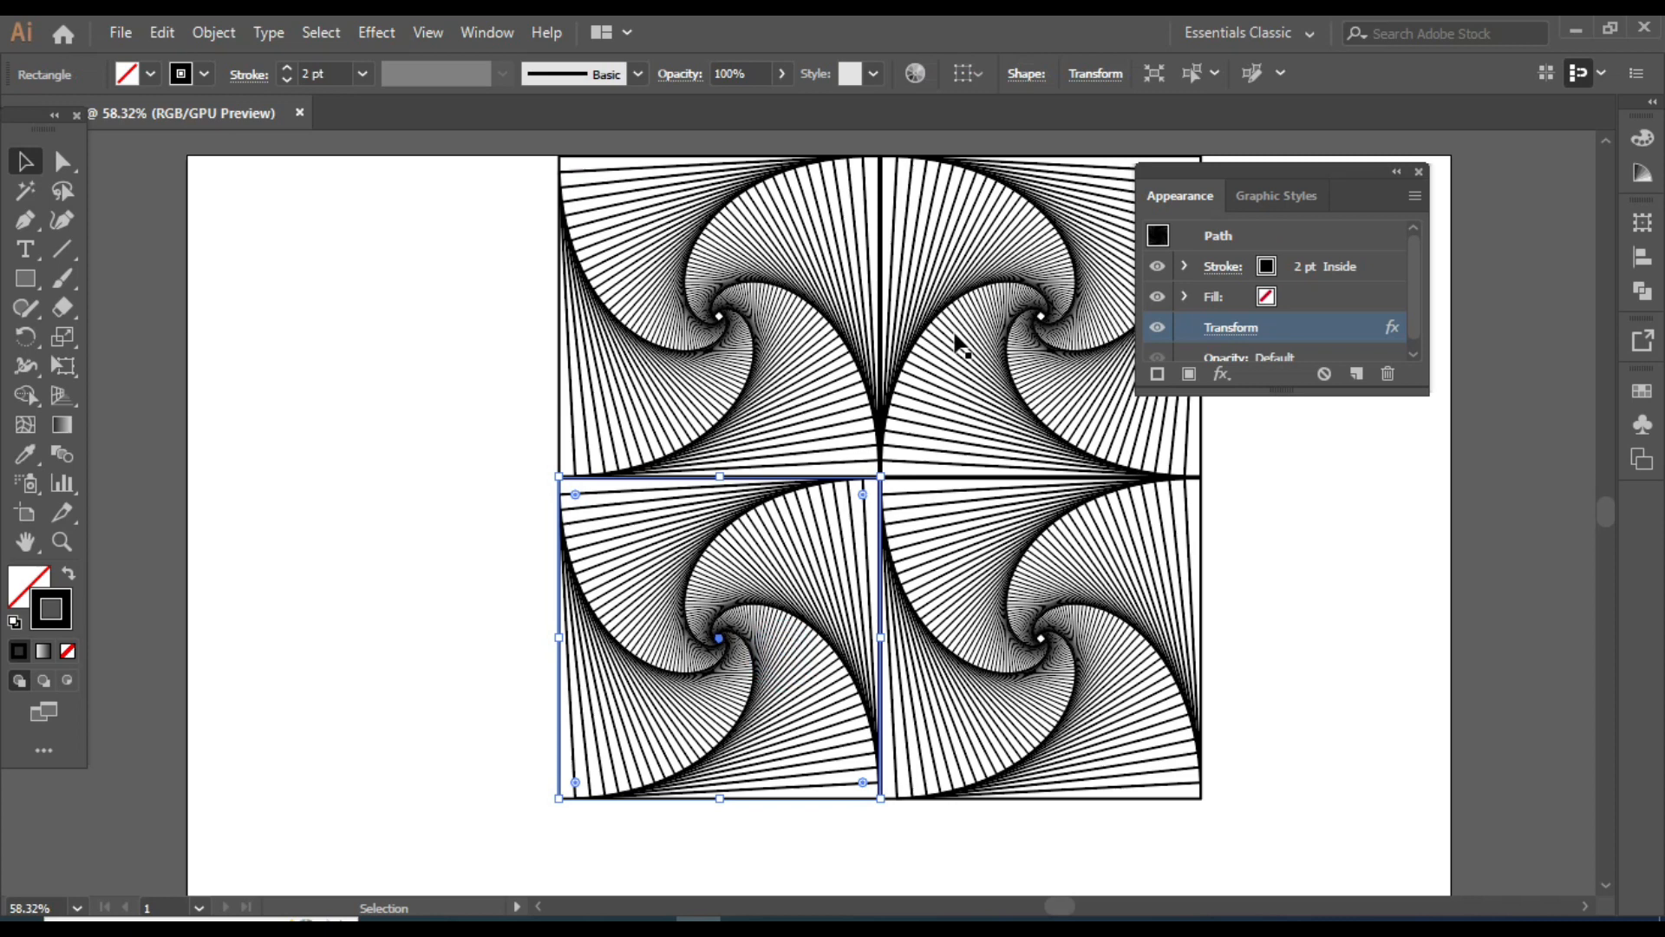
left_click(1262, 328)
double_click(1262, 327)
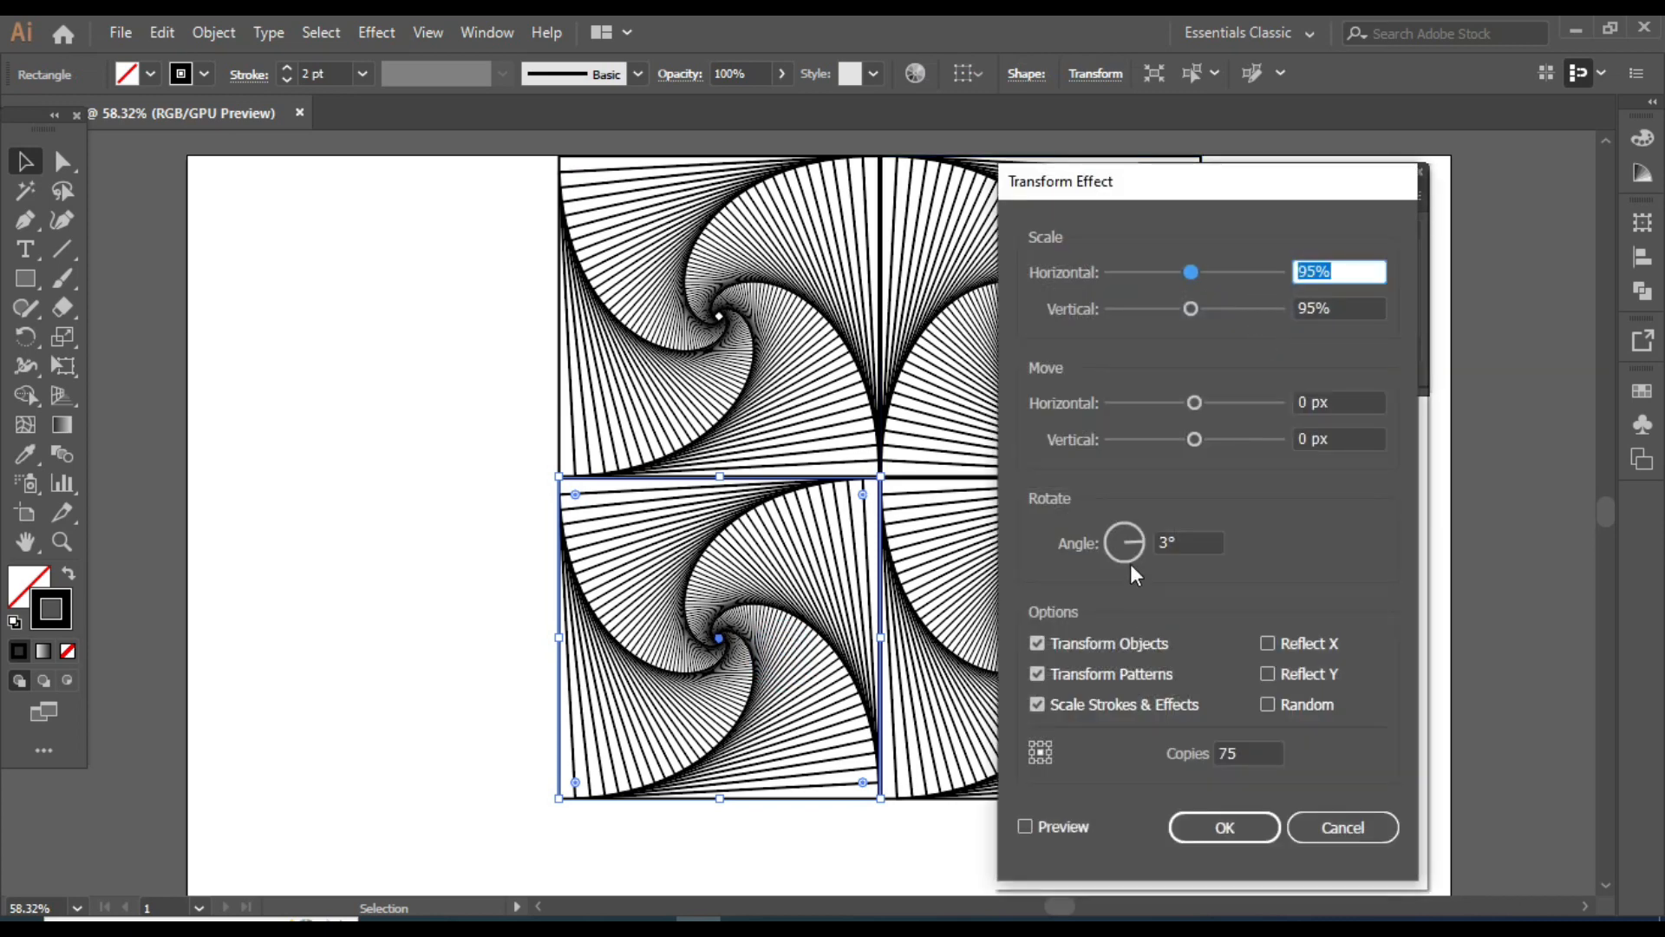
left_click(1165, 542)
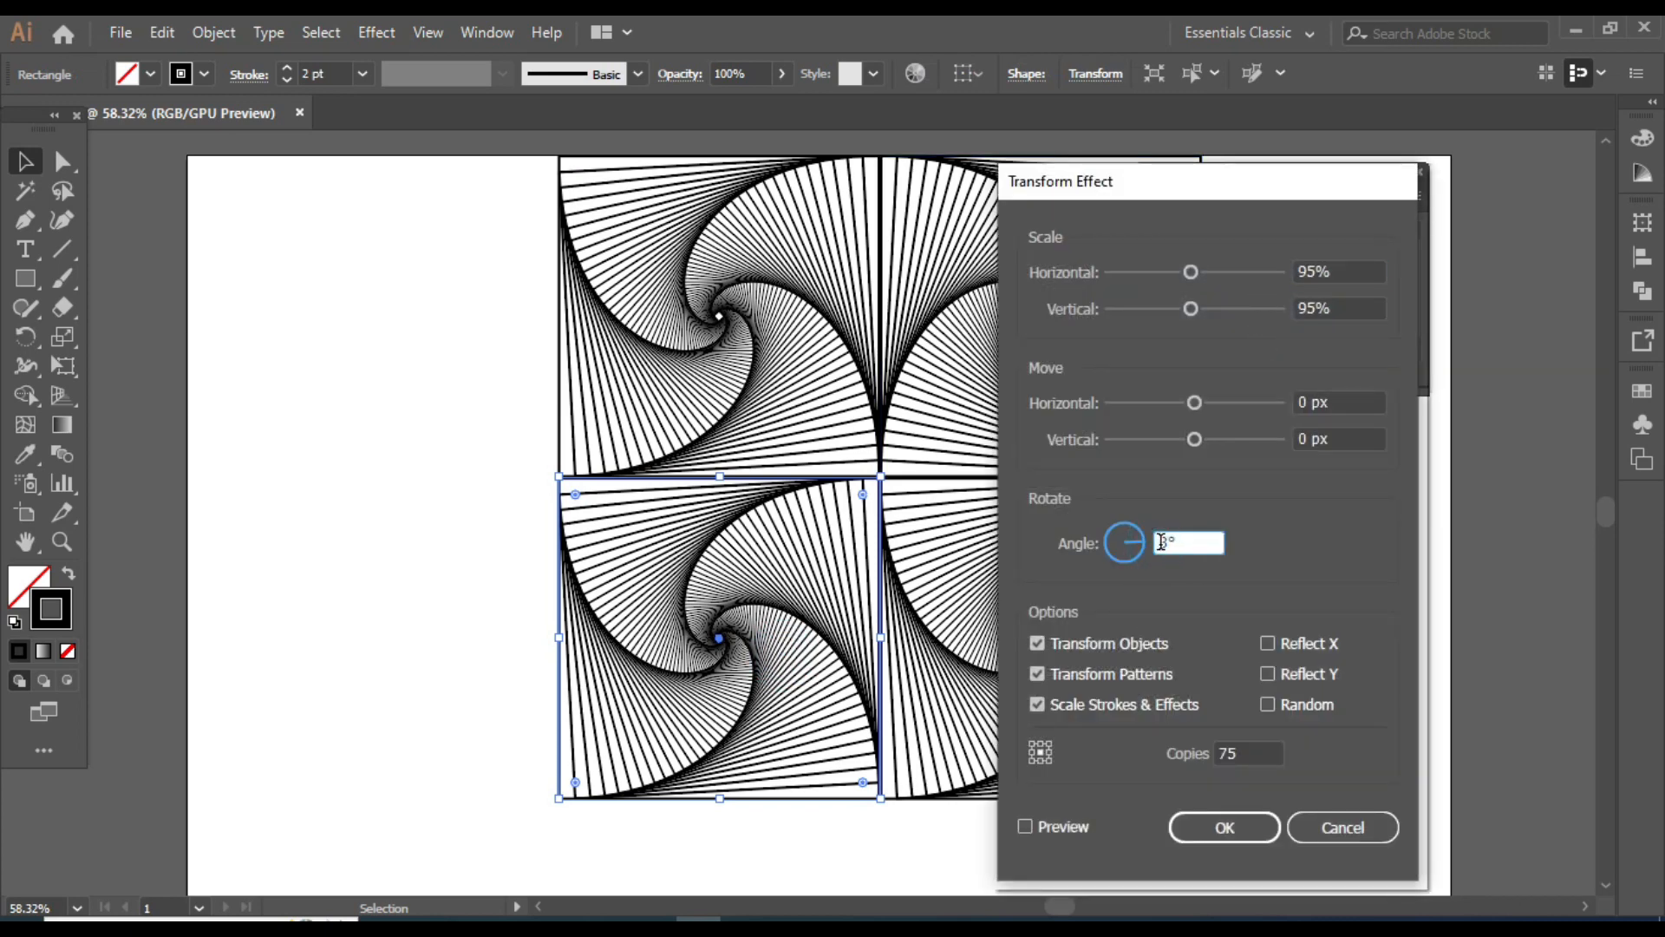
type("-")
left_click(1222, 826)
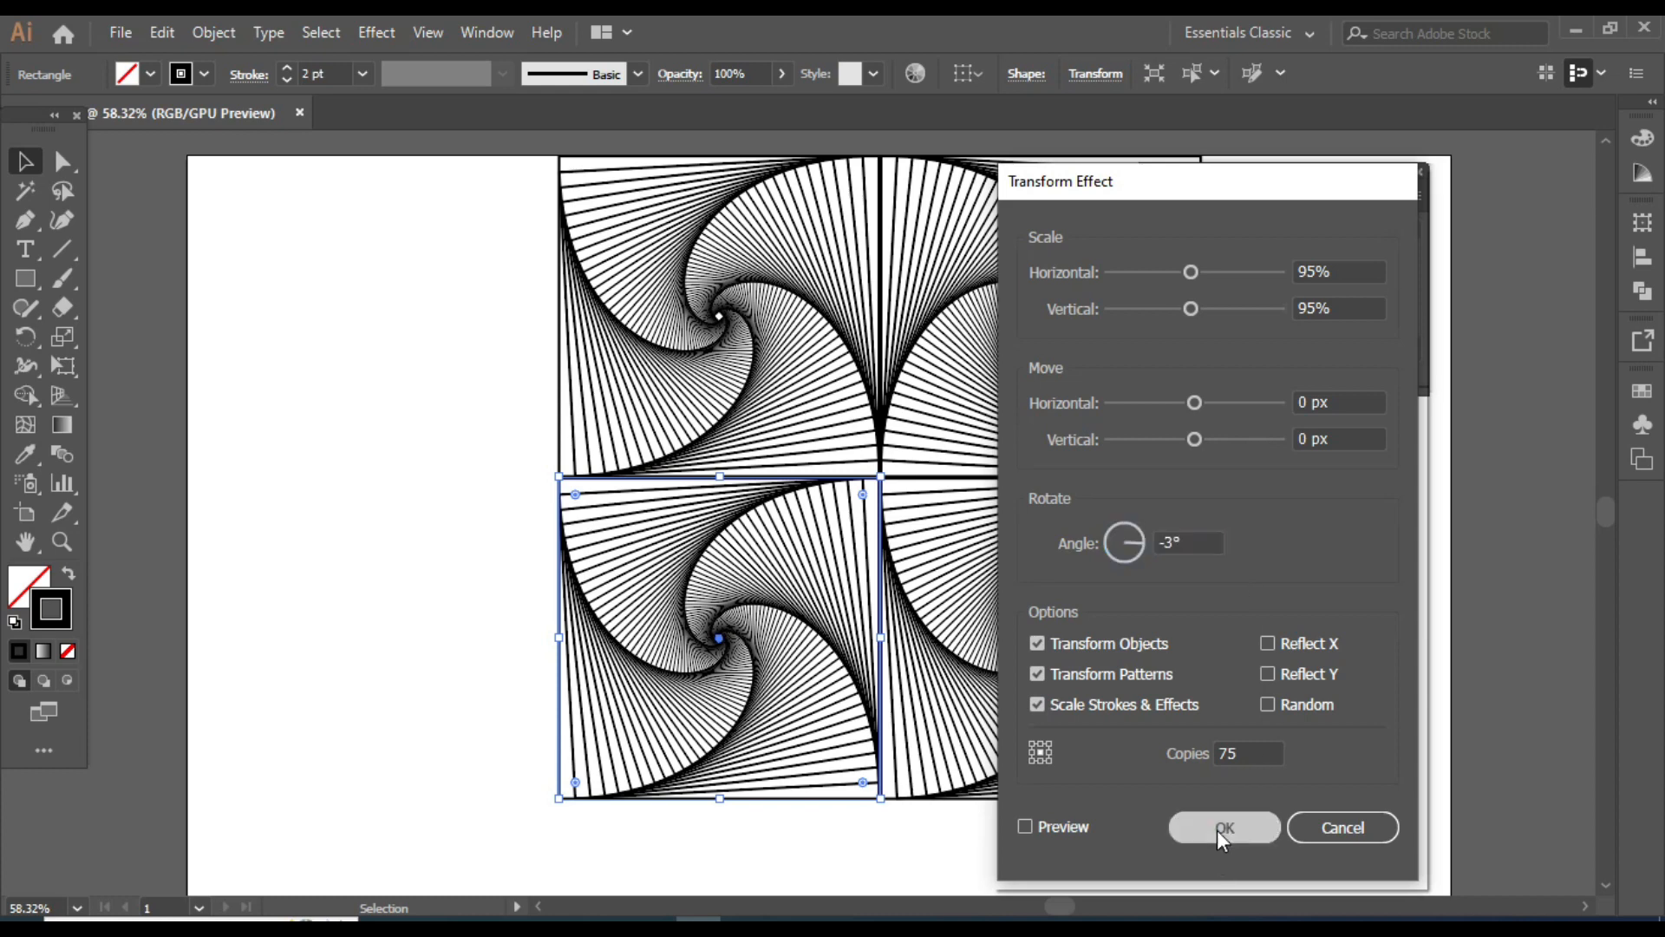
left_click(1340, 652)
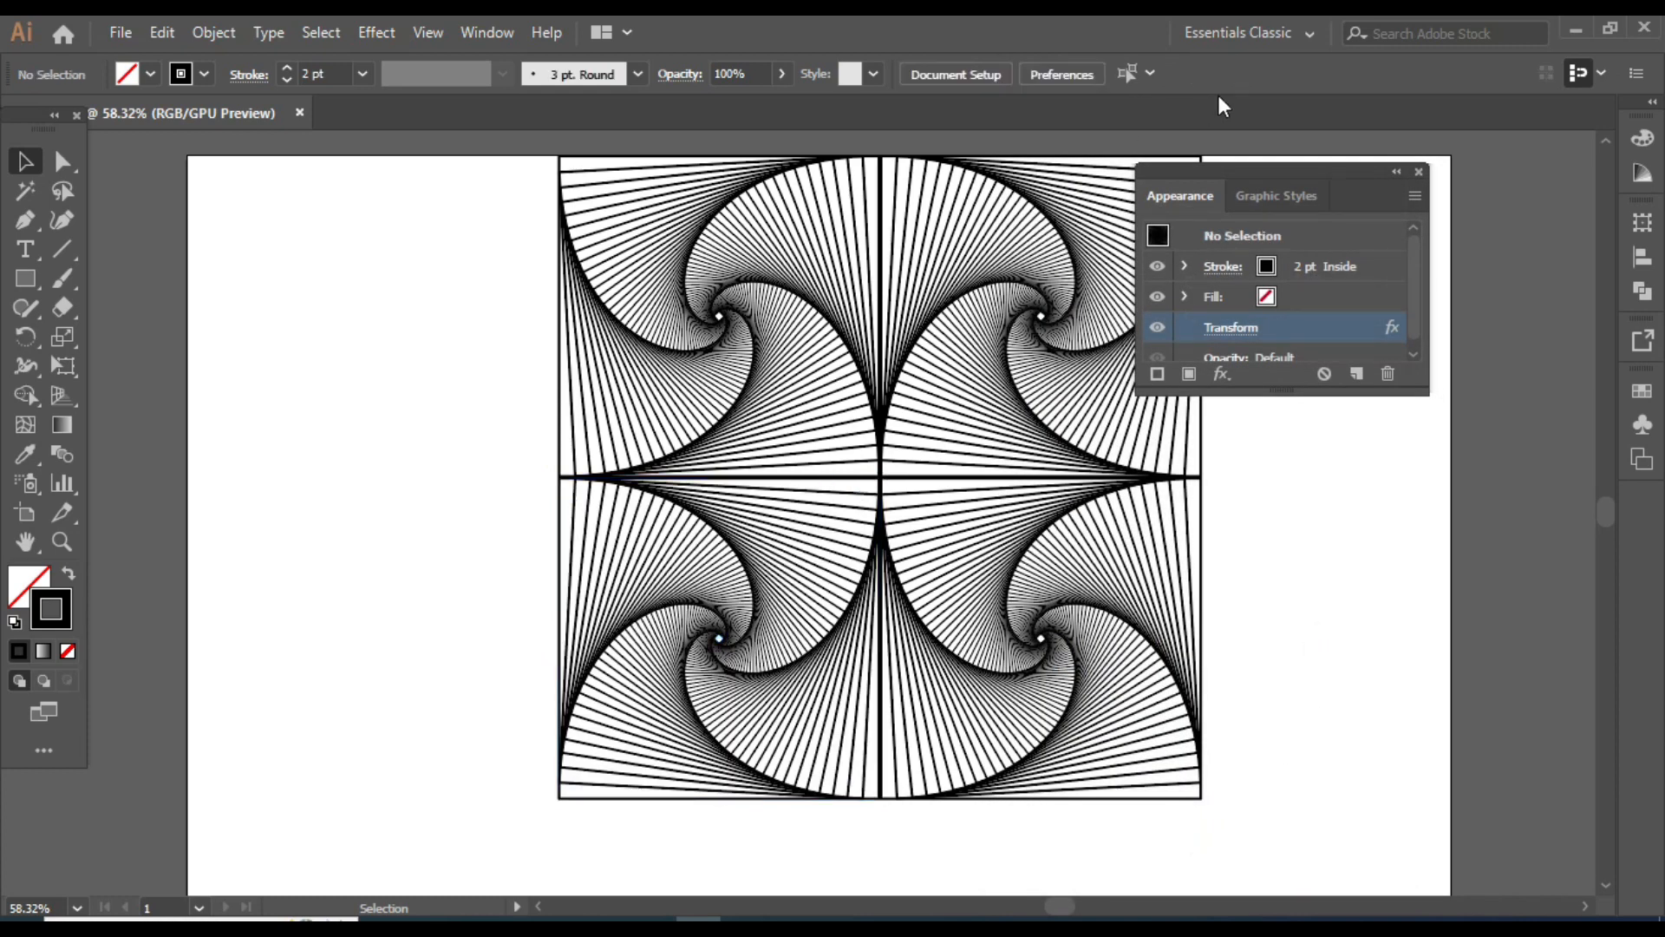
left_click(1418, 176)
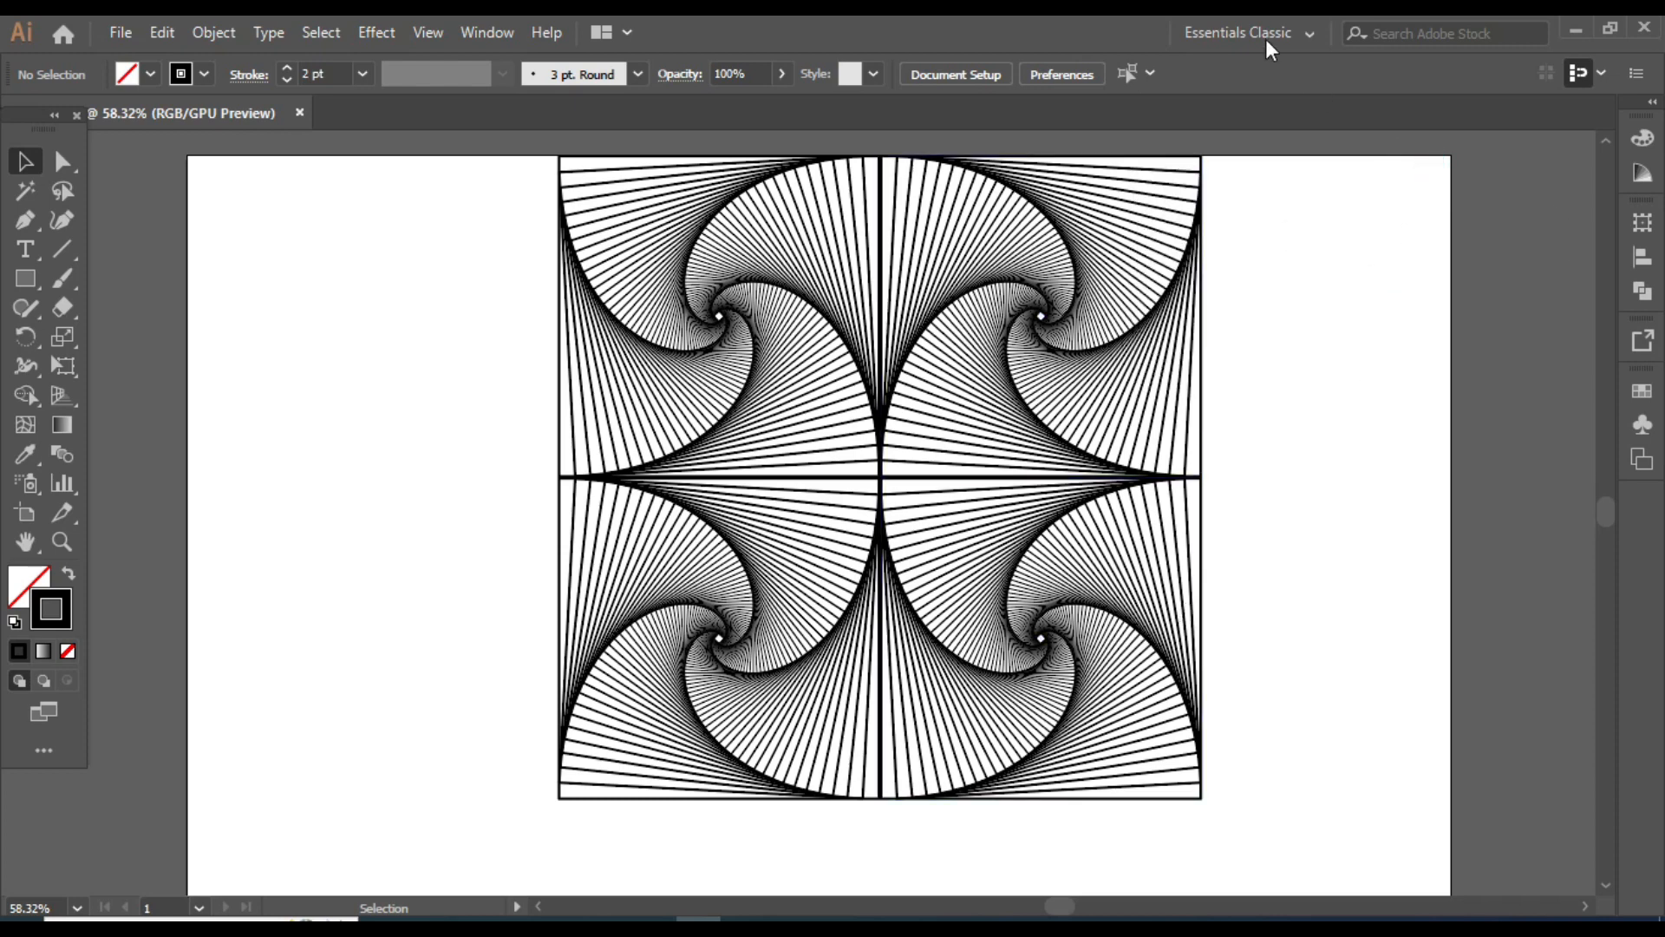
- Nudge all four spiral squares slightly right and down, and scale them down proportionally to about 88% from the upper-right corner
left_click_drag(413, 204, 1264, 731)
scroll(1052, 583, "down", 1)
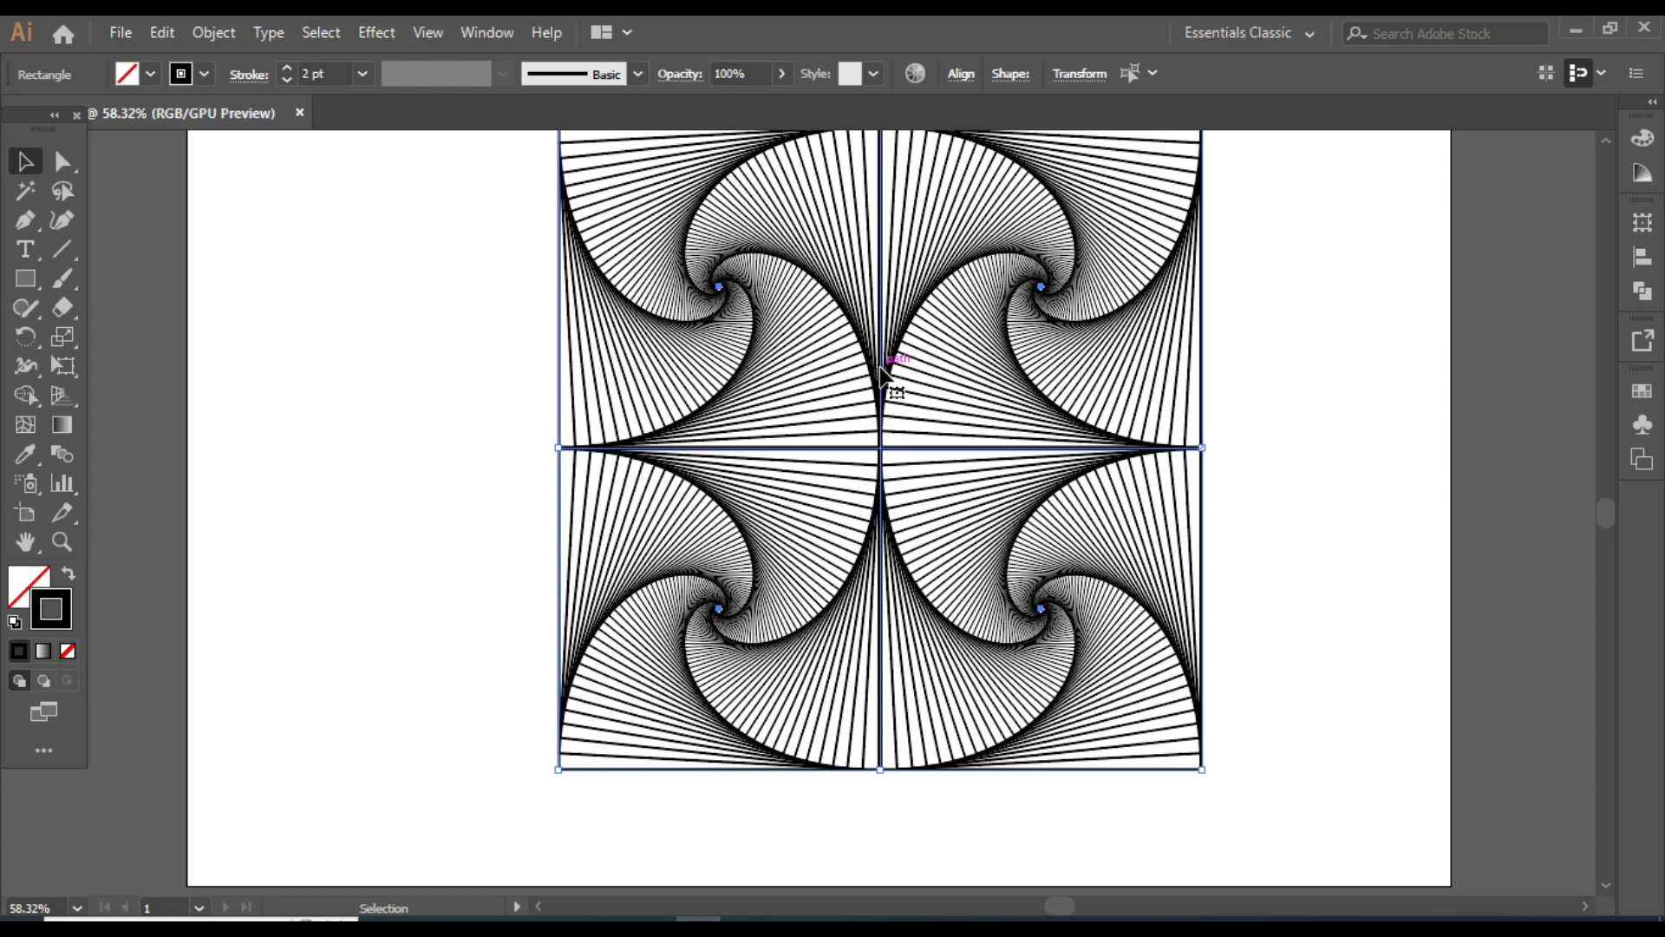
key("Right")
key("Right")
key("Right")
key("Right")
key("Down")
key("Down")
key("Down")
key("Down")
key("Down")
key("Down")
key("Down")
key("Down")
key("Down")
key("Down")
key("Down")
key("Down")
key("Down")
key("Down")
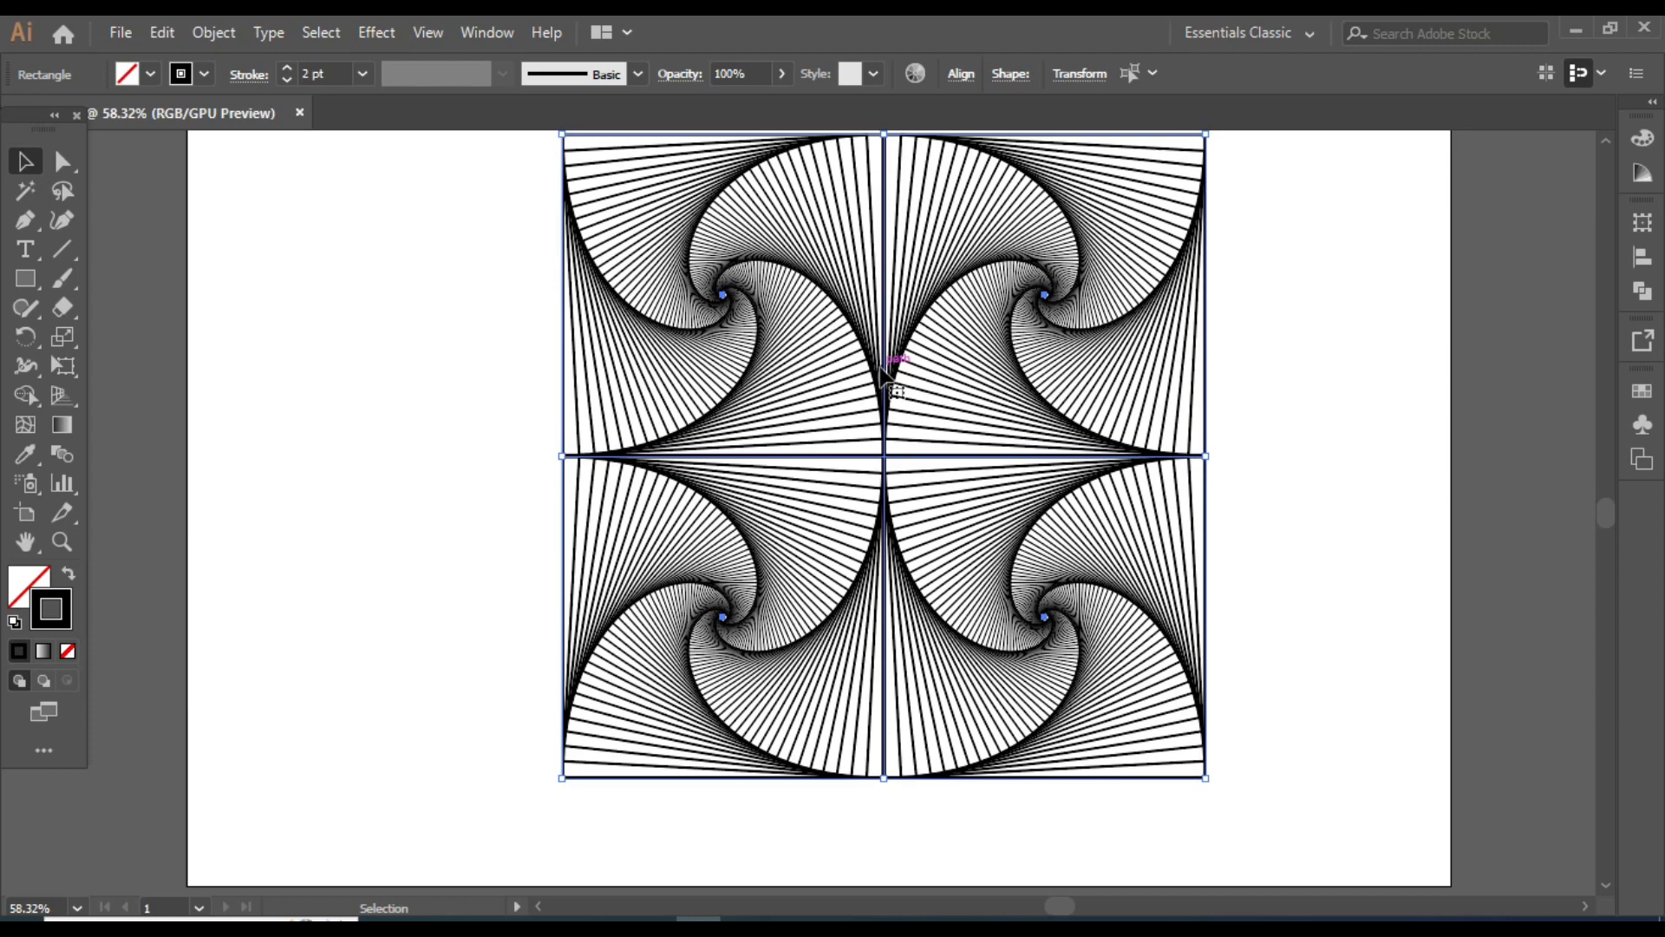
key("Down")
key("Down")
key("Down")
key("Down")
key("Down")
key("Down")
key("Down")
key("Down")
key("Down")
key("Down")
key("Down")
key("Down")
key("Down")
key("Down")
key("Down")
key("Down")
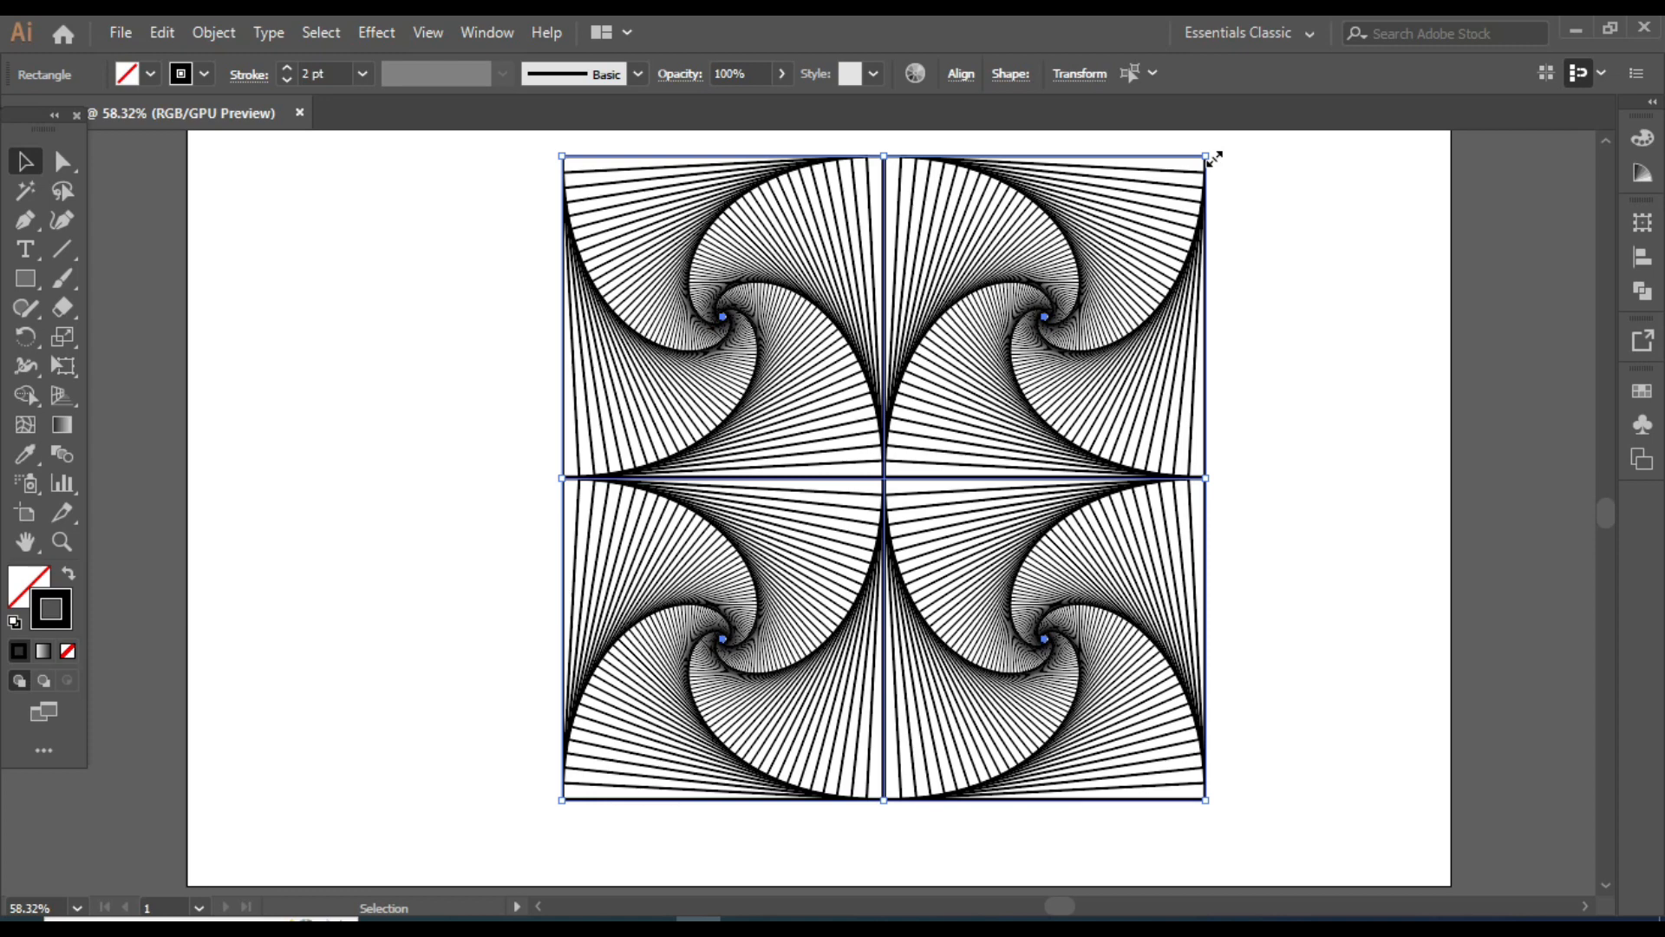
left_click_drag(1213, 159, 1133, 238)
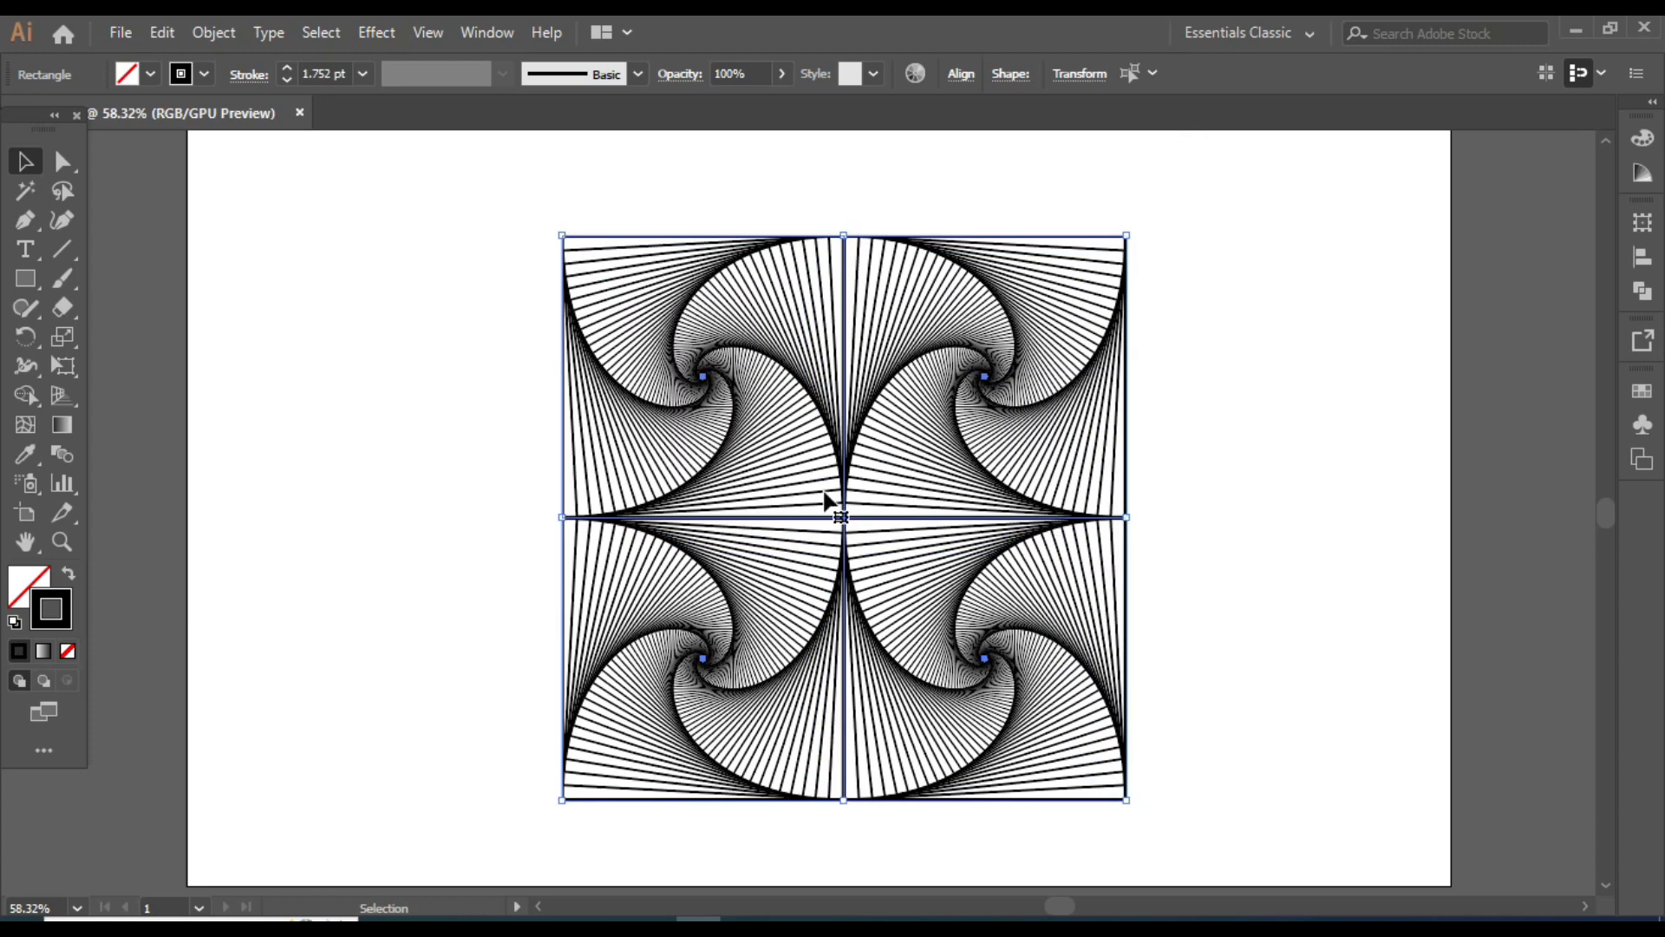
- Duplicate the two-by-two spiral block beside the original, then nudge the copy left so the adjoining edges align
left_click_drag(844, 514, 416, 478)
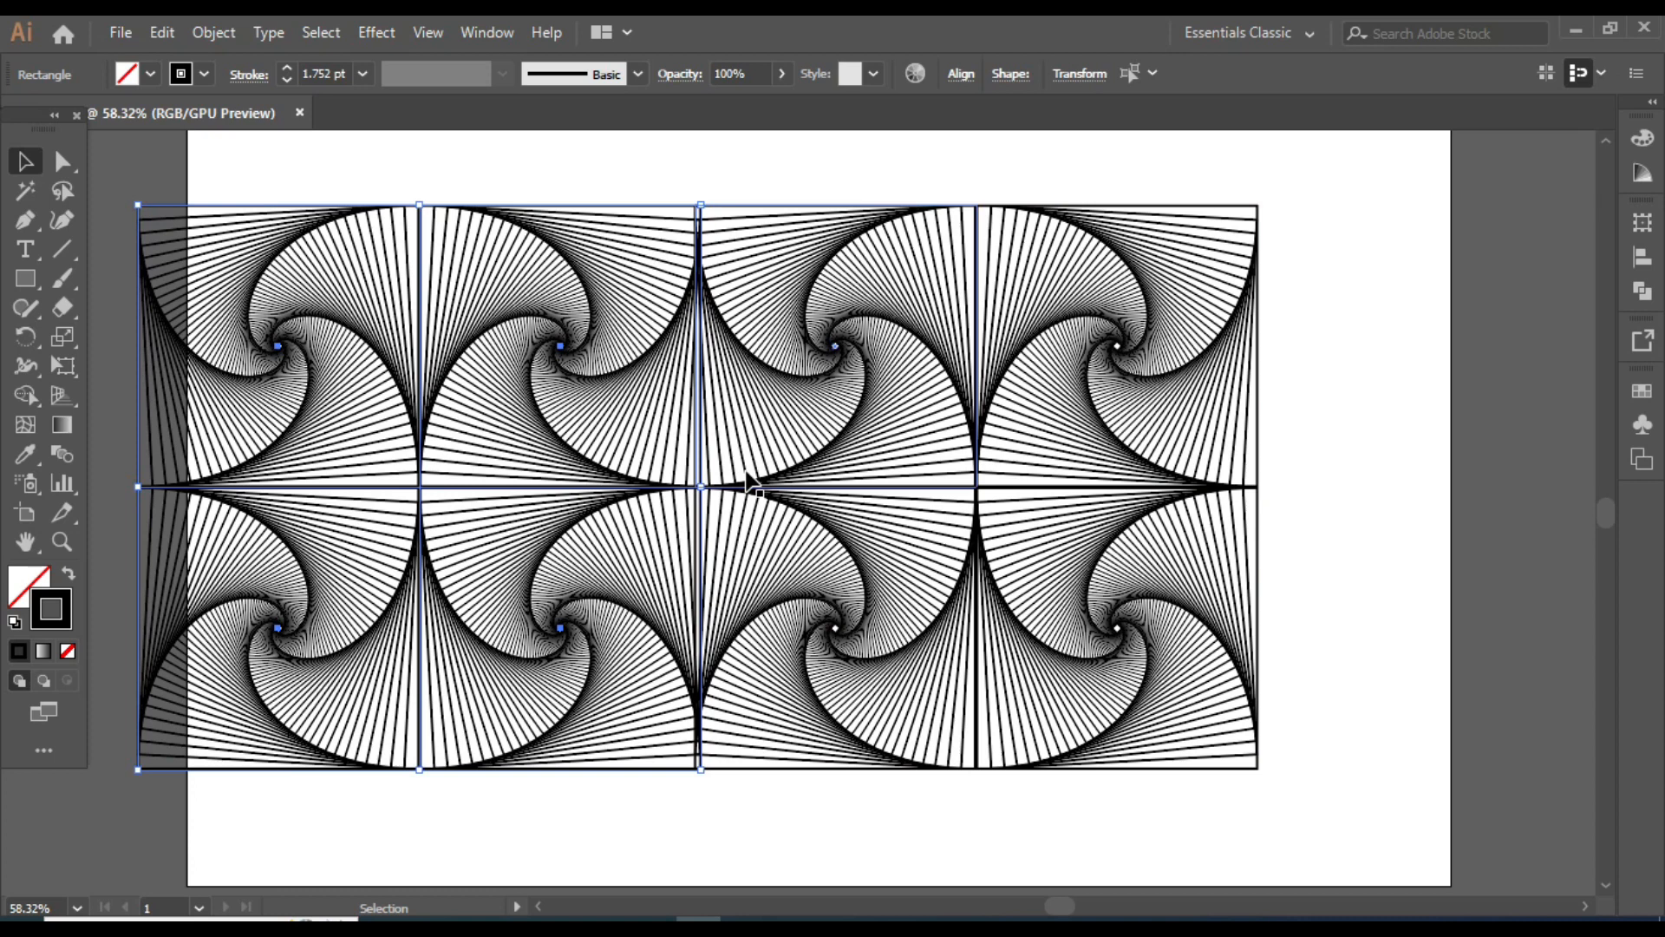
key("Left")
key("Left")
key("Left")
key("Left")
key("Left")
key("Left")
key("Left")
key("Left")
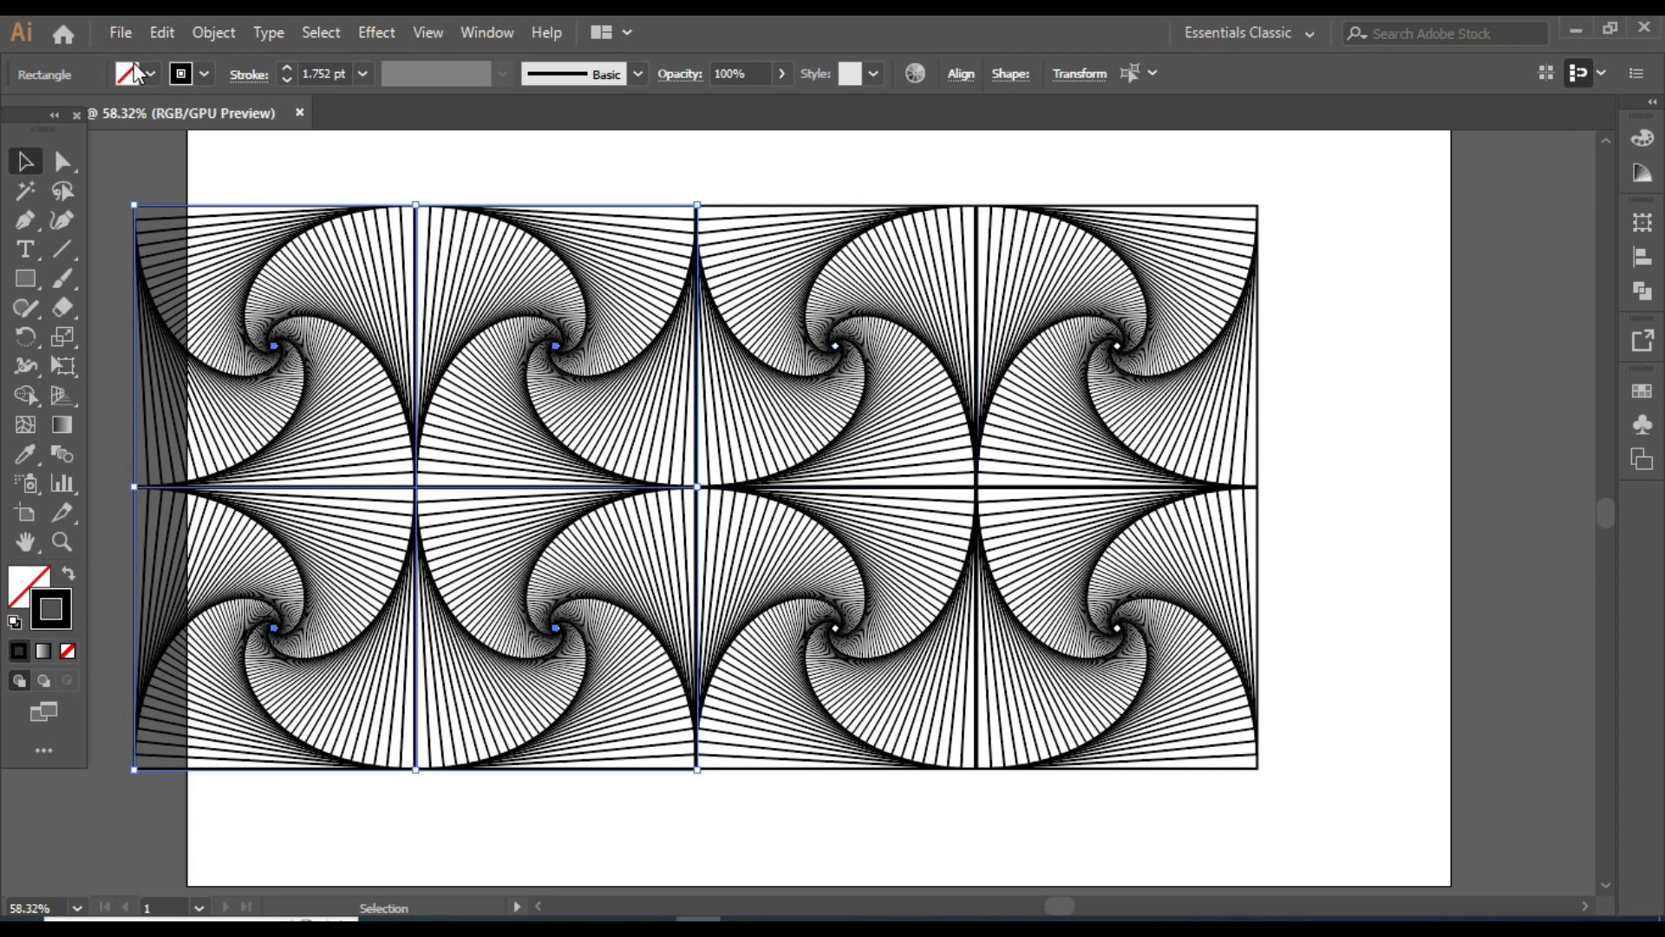
- Scale both spiral blocks down proportionally to about 87% and move them into the artboard's upper-left corner
left_click_drag(149, 163, 1062, 579)
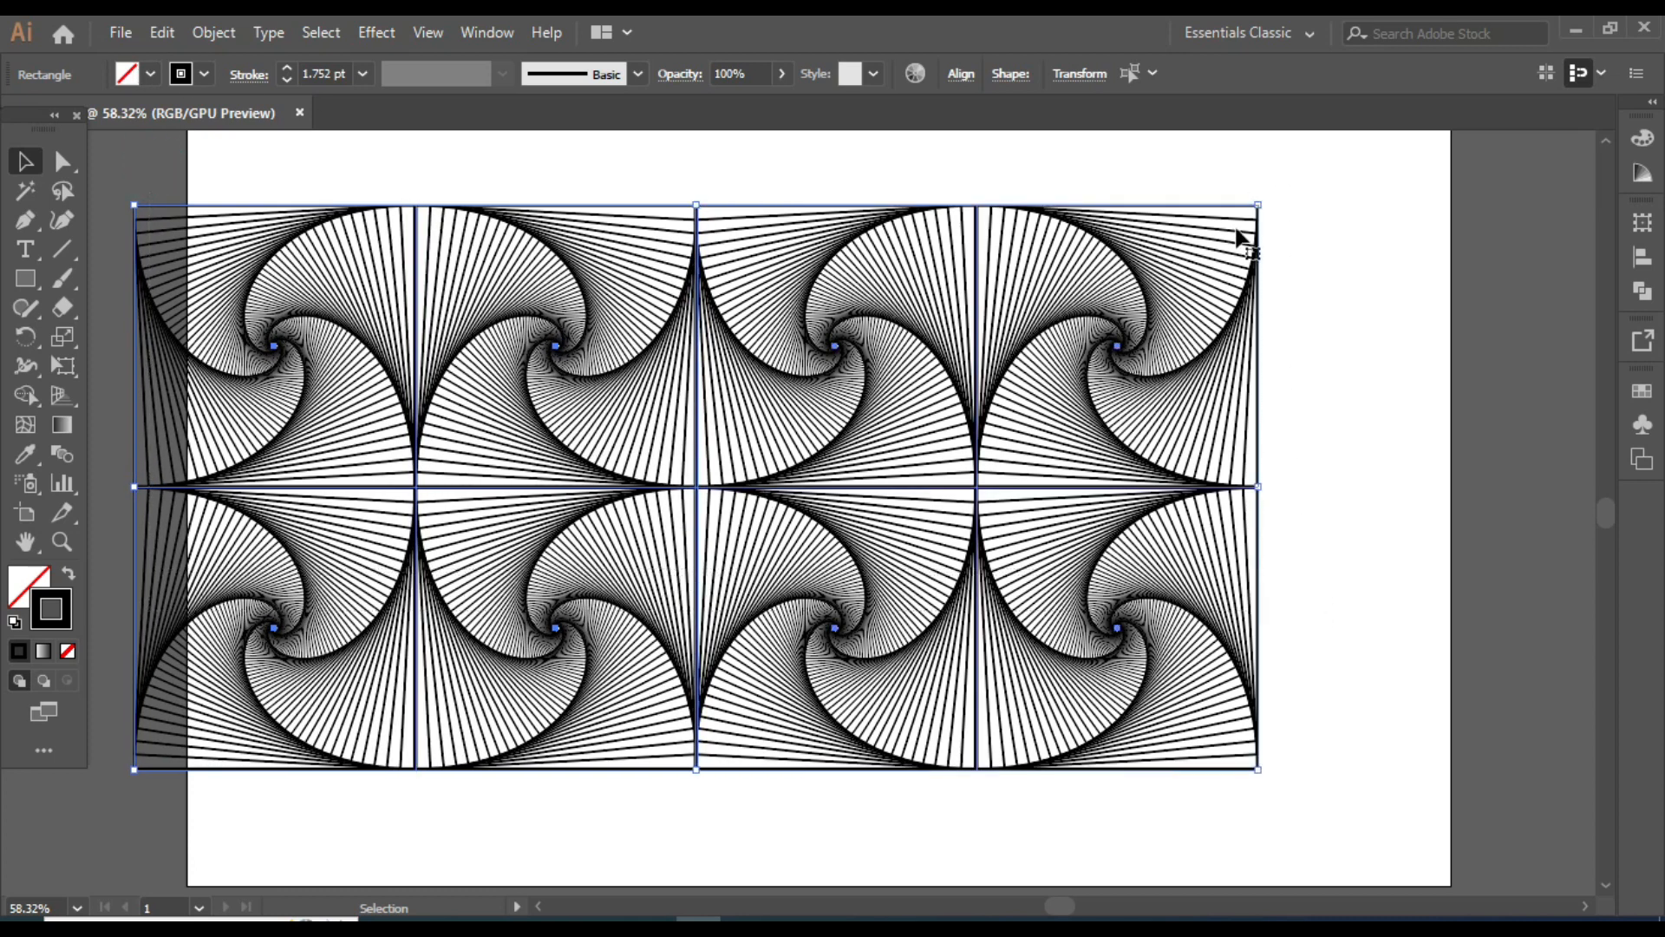
mouse_move(1258, 207)
left_mouse_down()
mouse_move(1182, 279)
mouse_move(1115, 278)
left_mouse_up()
left_click_drag(706, 511, 765, 362)
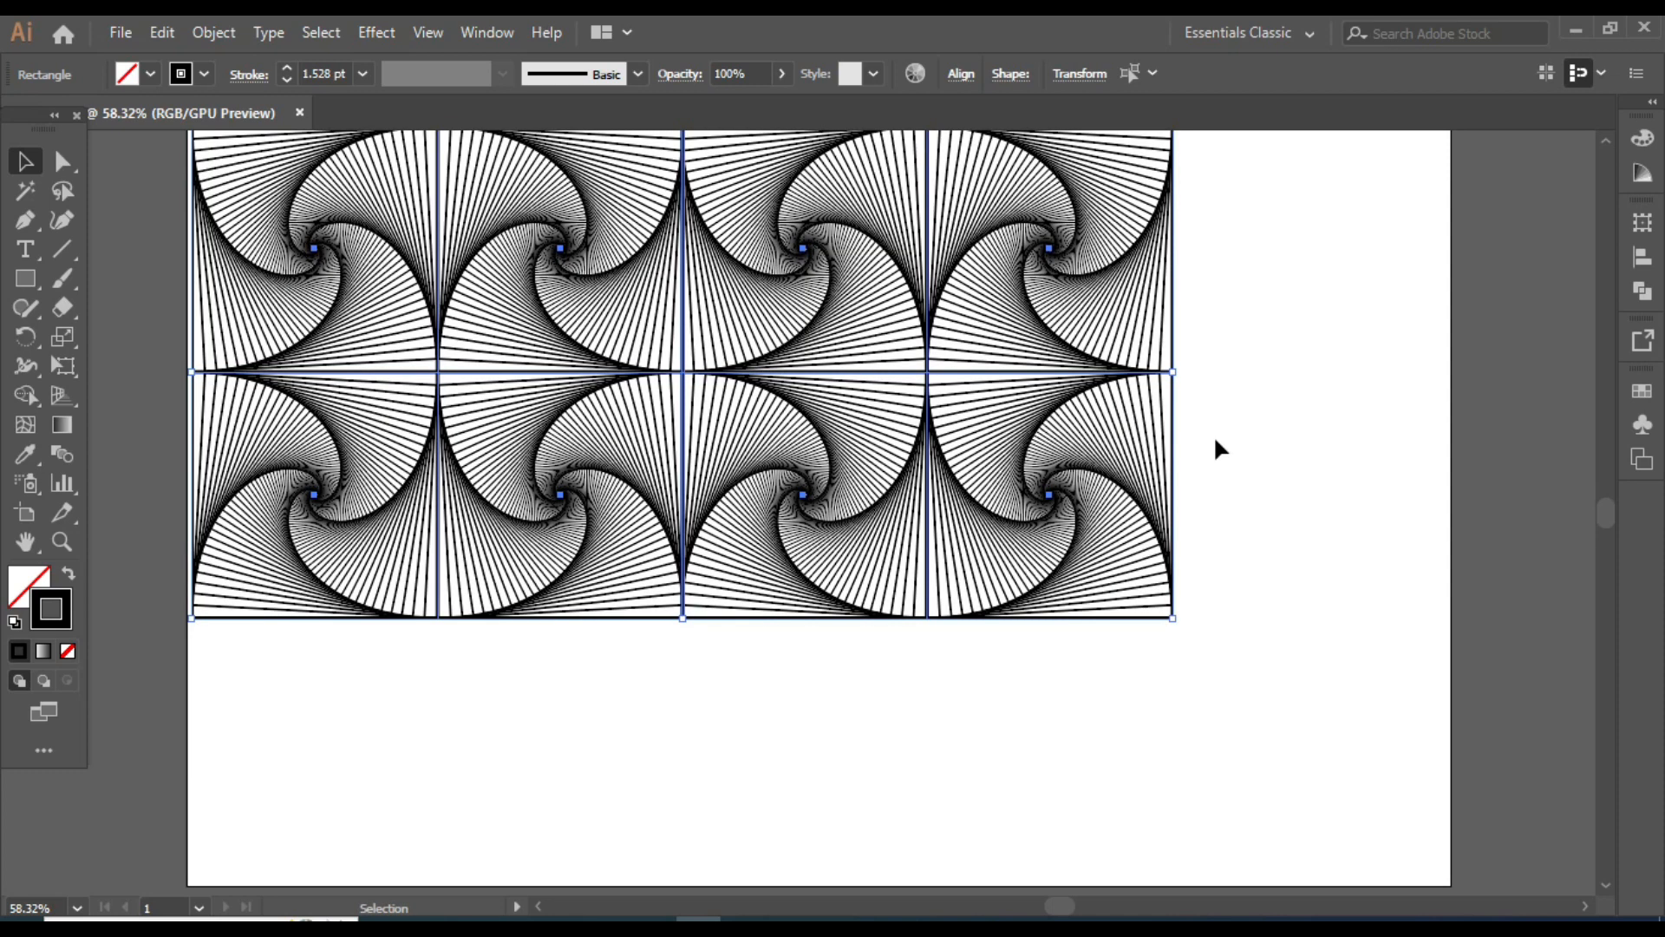
scroll(1214, 440, "up", 1)
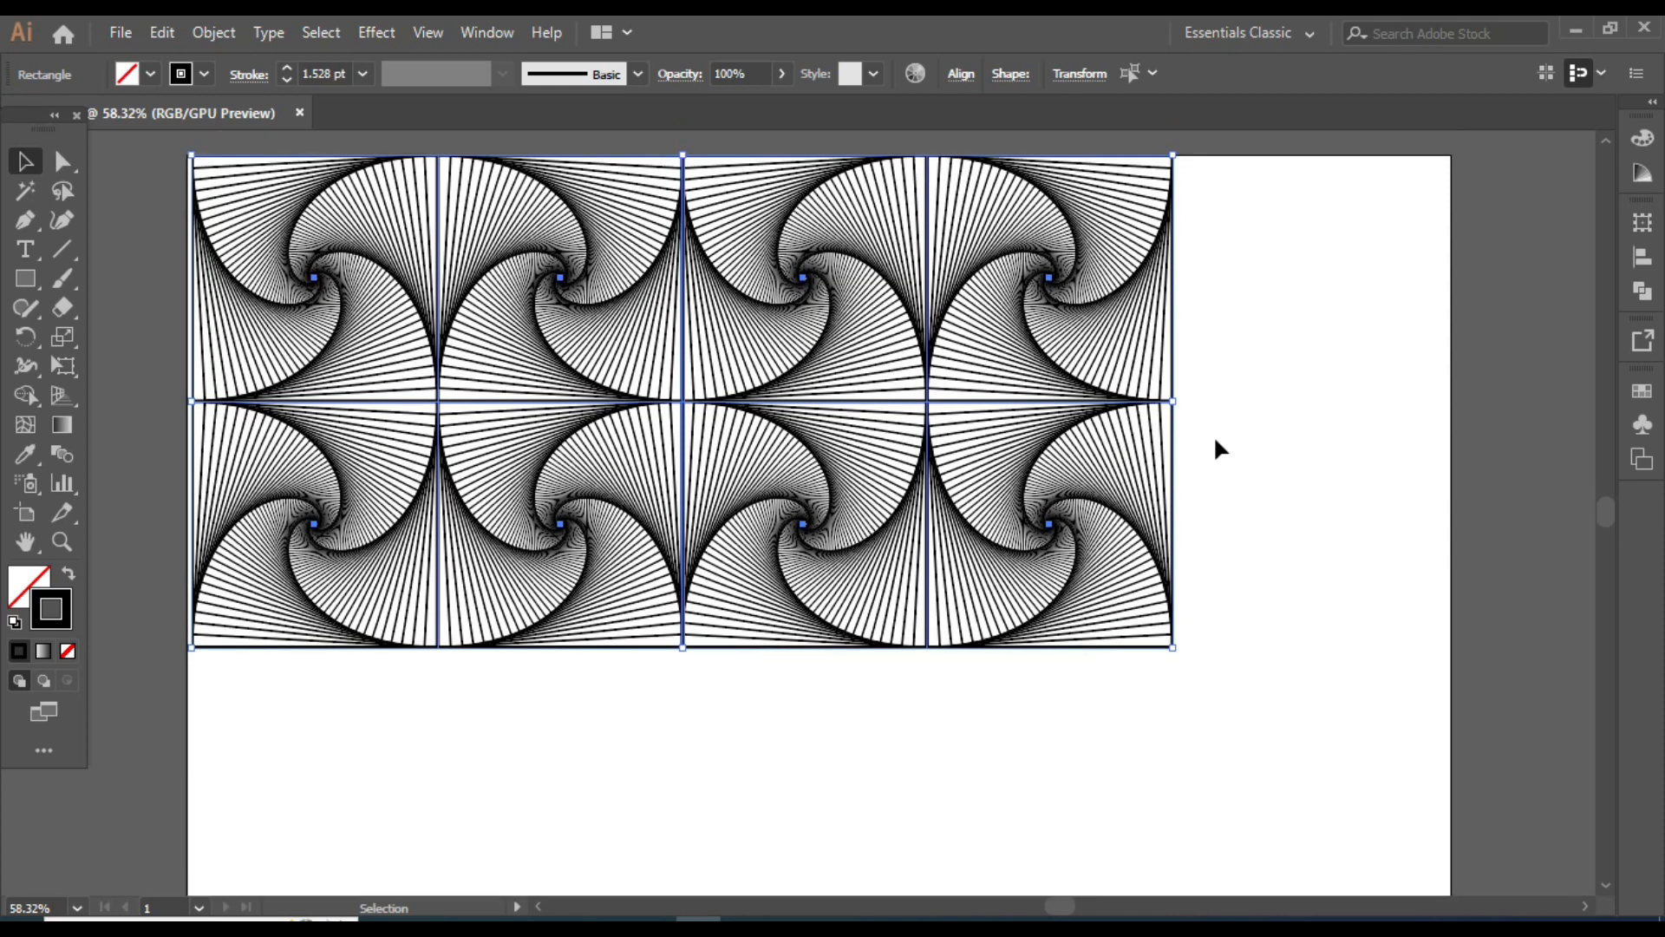
scroll(1215, 440, "down", 1)
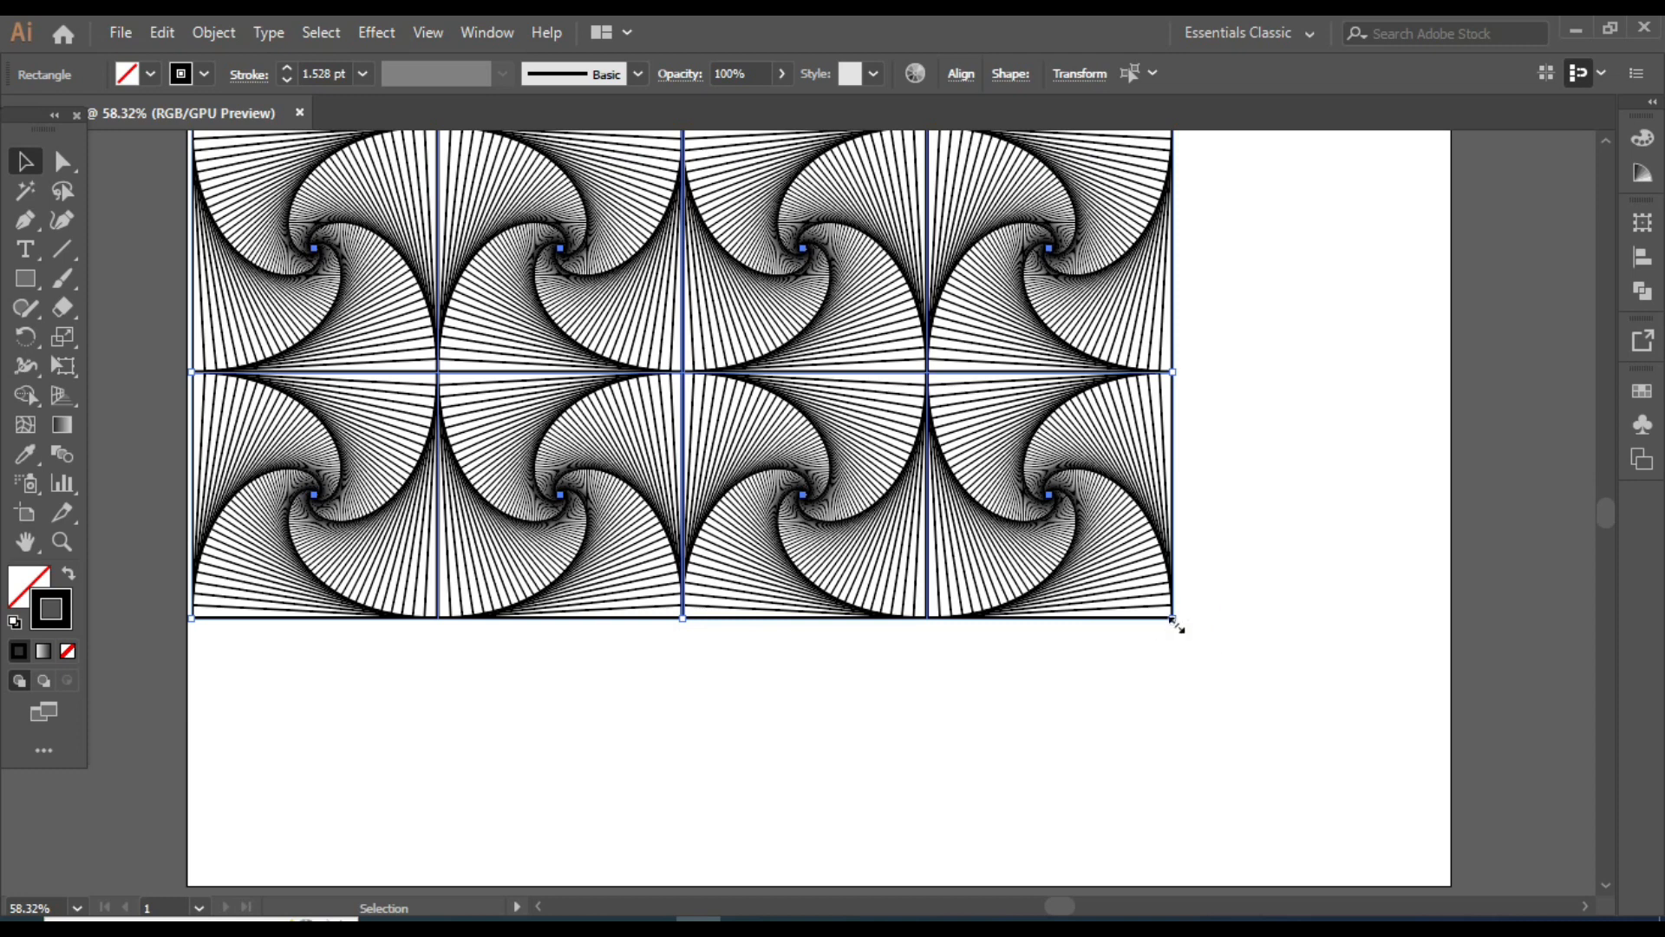
- Scale the two blocks down to about 86% from their lower-right corner and duplicate them directly below
mouse_move(1176, 624)
left_mouse_down()
mouse_move(1119, 572)
mouse_move(1032, 548)
left_mouse_up()
scroll(832, 431, "up", 3)
scroll(815, 416, "down", 2)
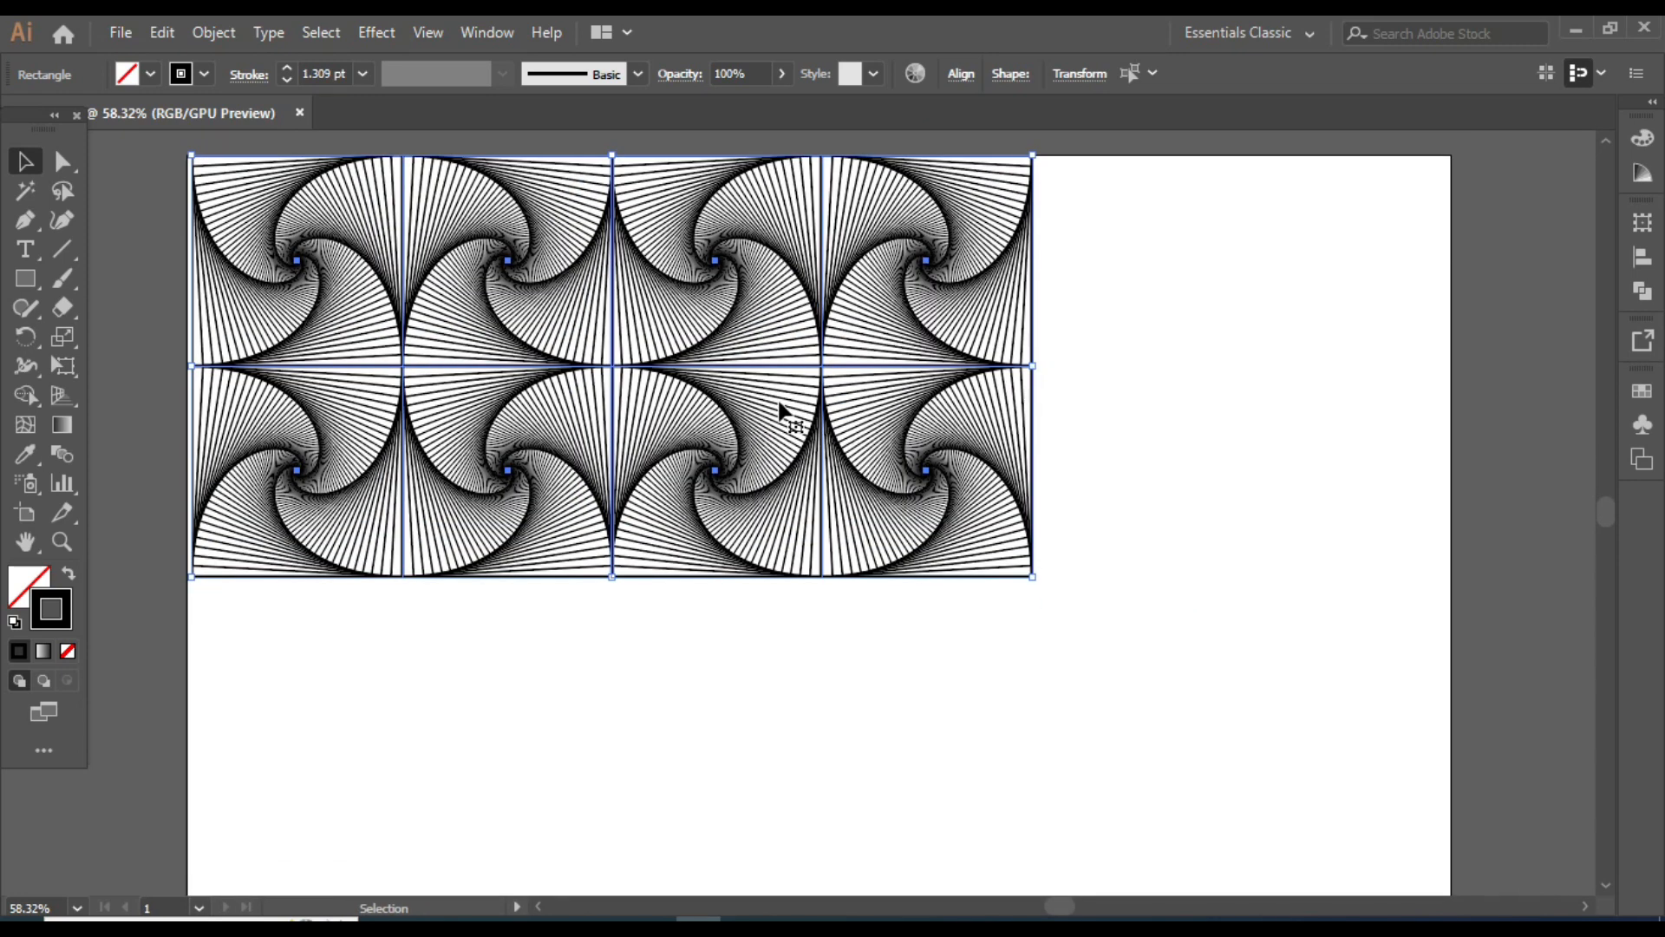
left_click_drag(780, 405, 778, 828)
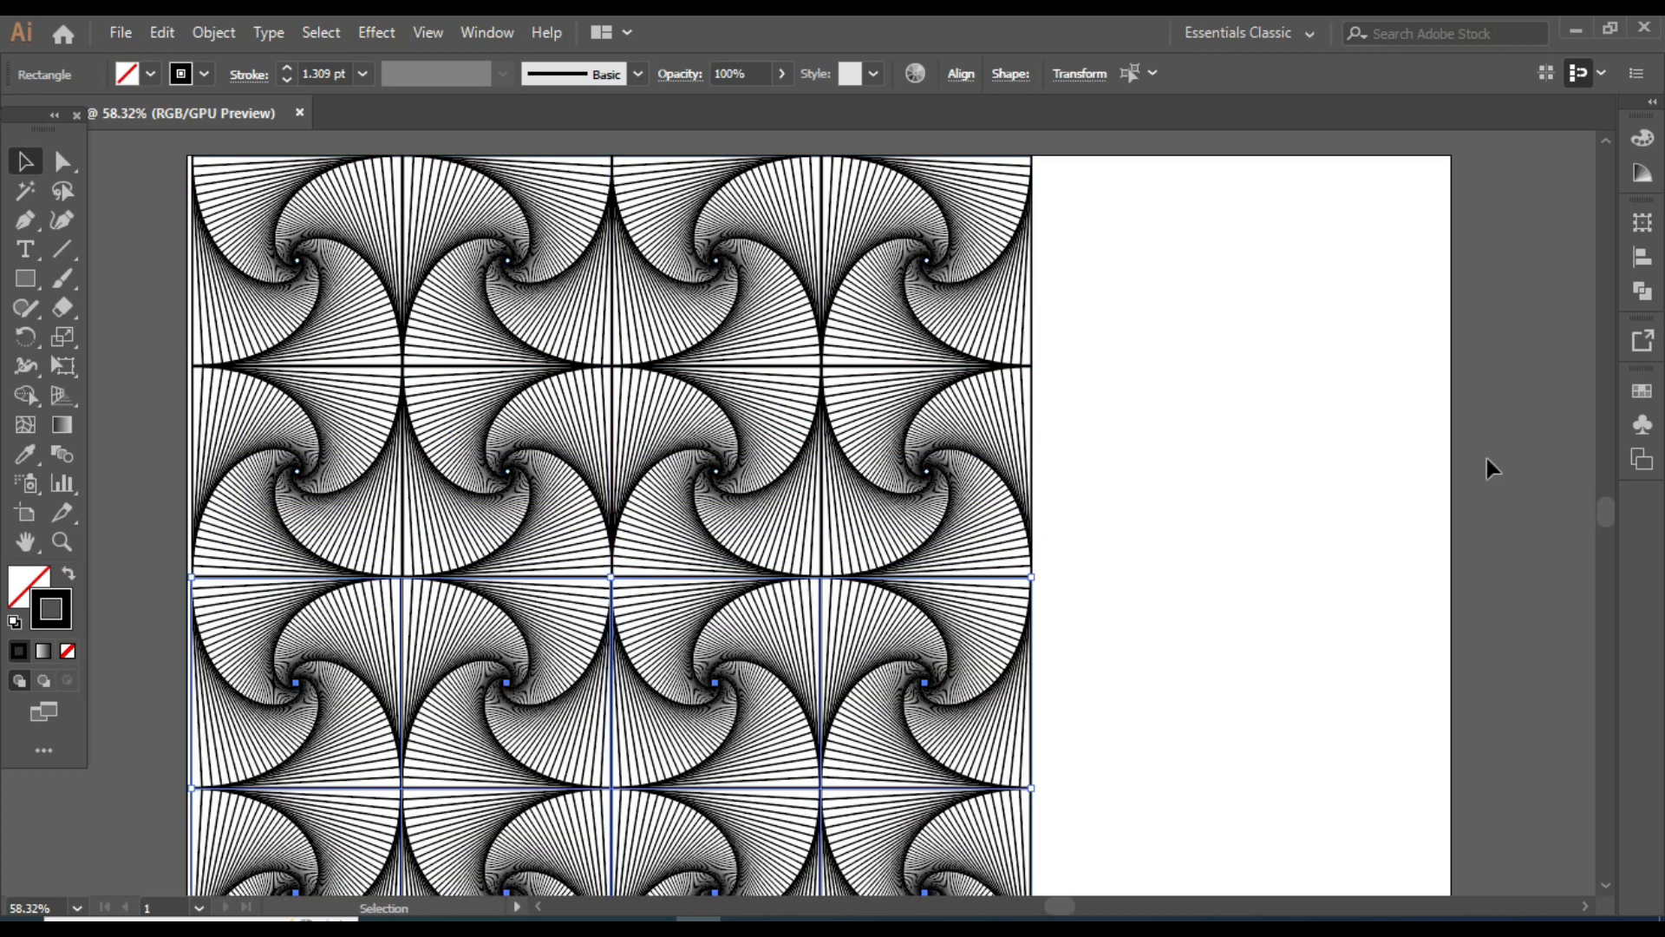
left_click(1311, 469)
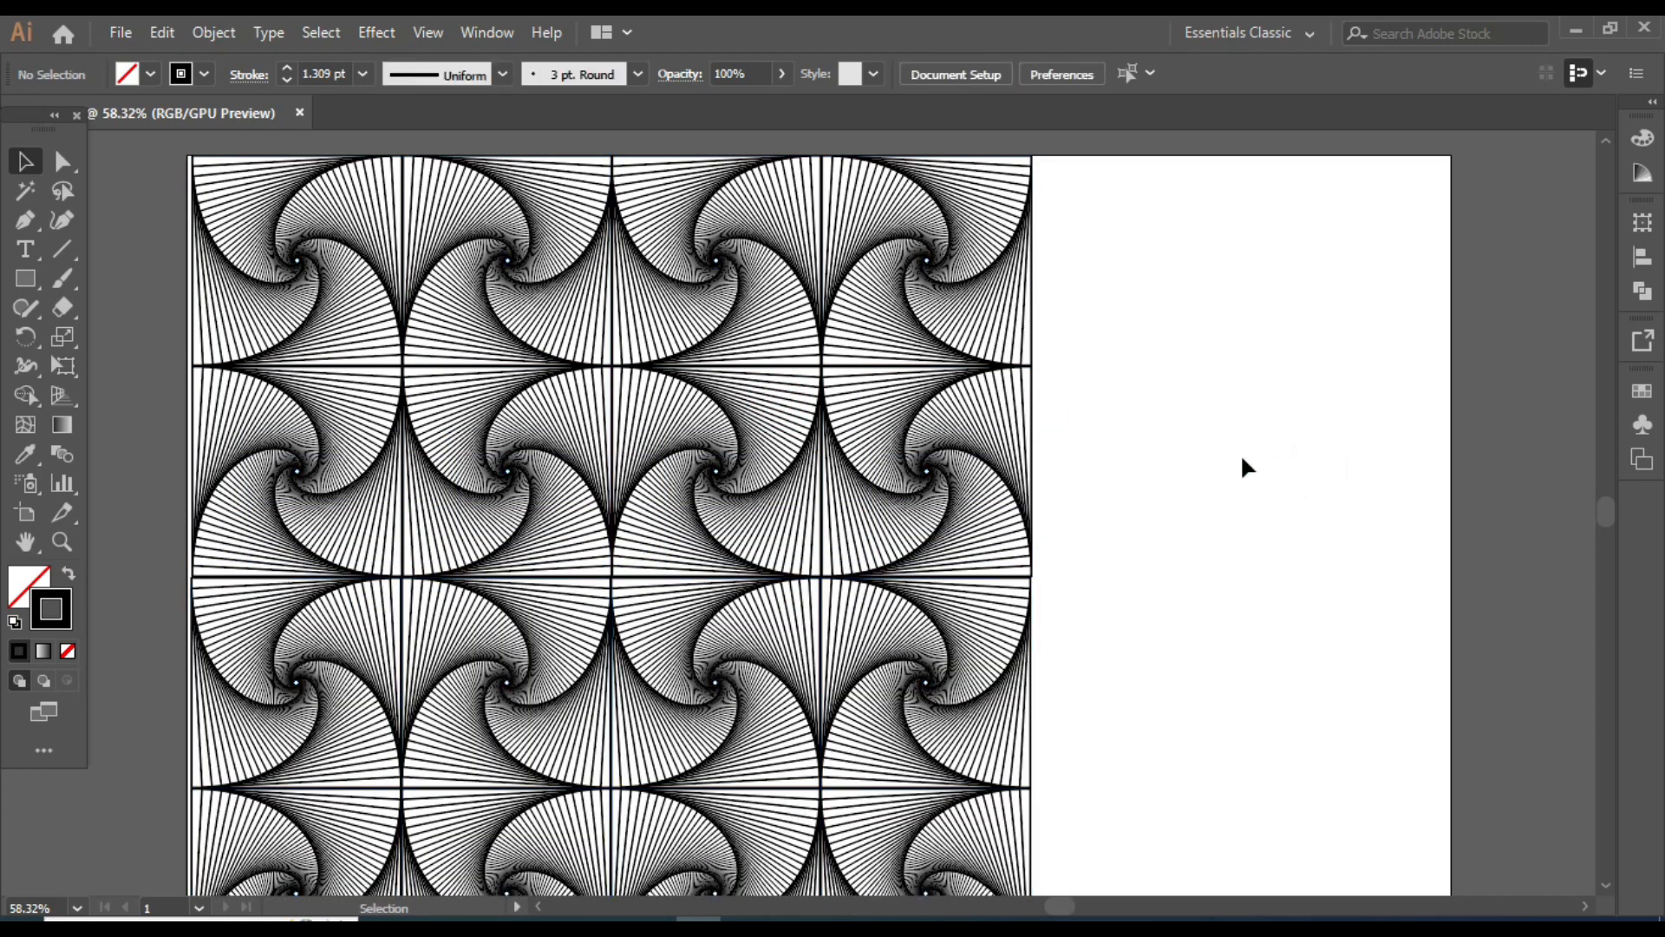
- Duplicate the upper-left two-by-two block into the empty upper-right area of the artboard
left_click_drag(106, 154, 850, 486)
left_click(1382, 371)
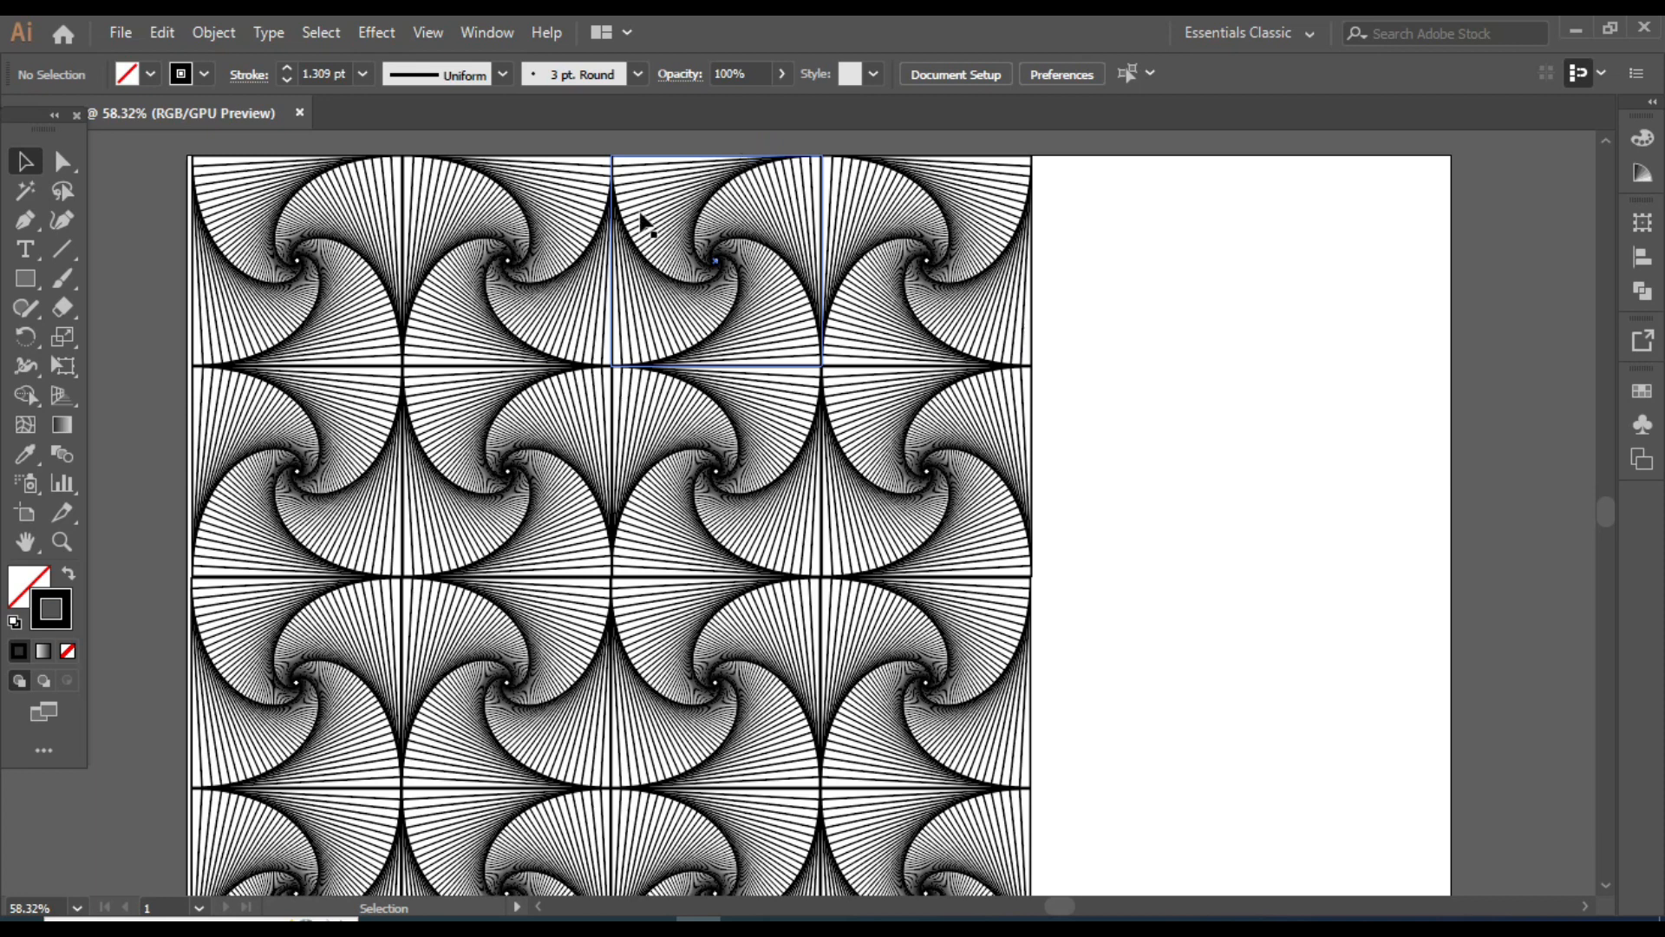
left_click_drag(141, 148, 446, 424)
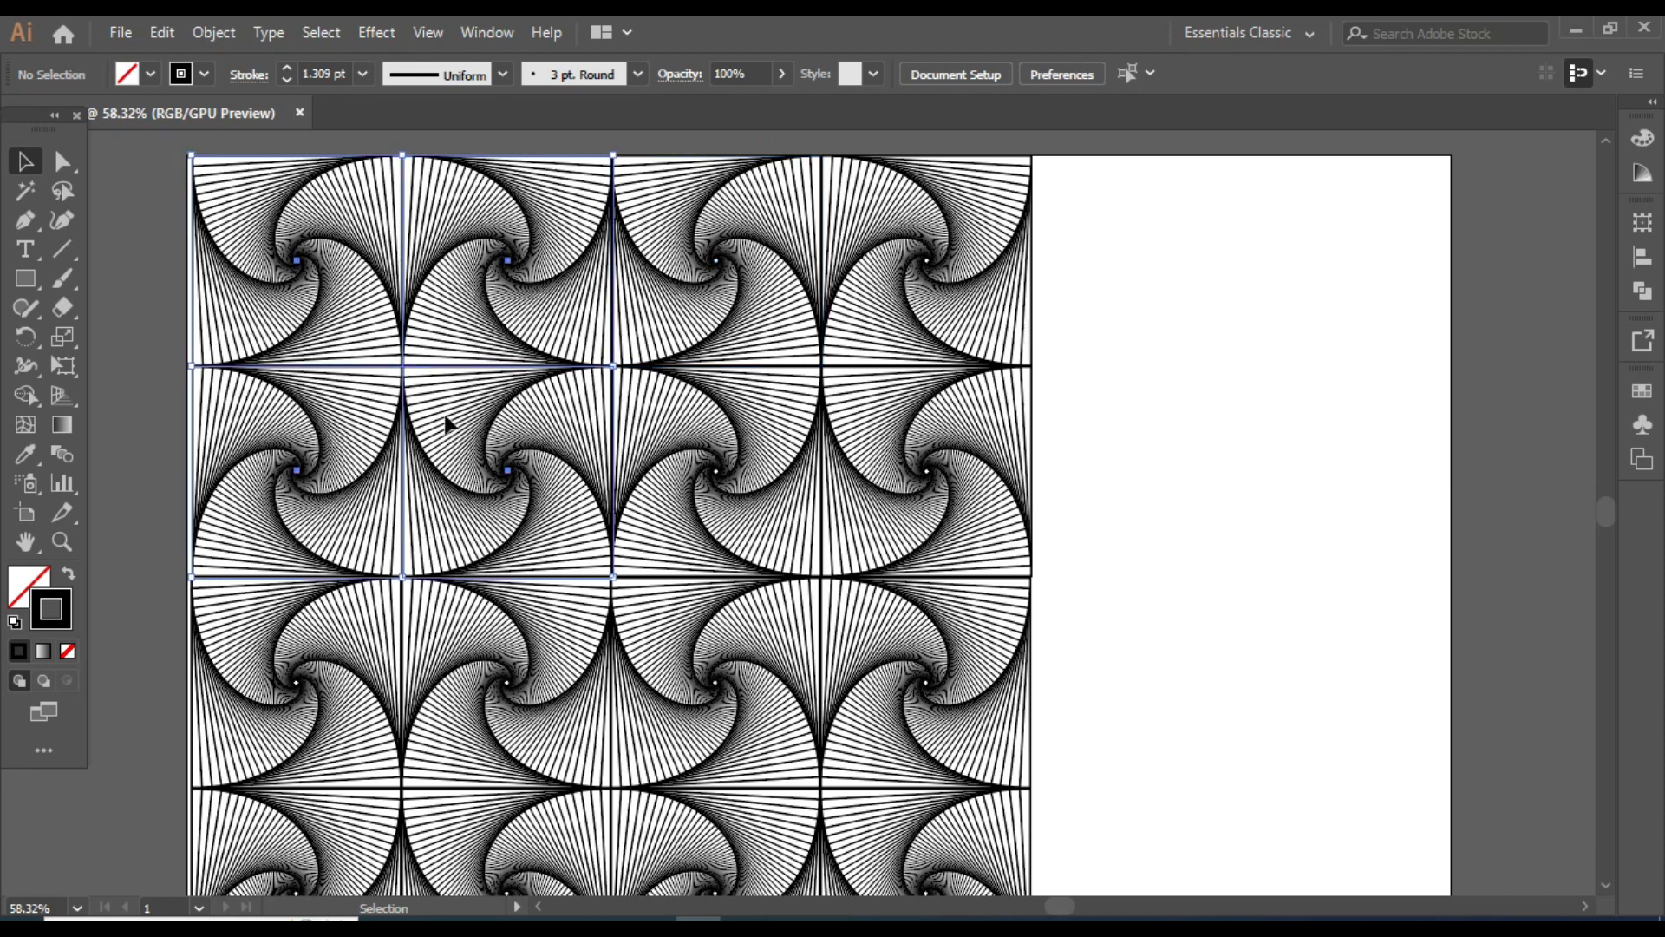
left_click_drag(421, 337, 1269, 333)
- Nudge the upper-right copy down and left to line it up flush with the neighbouring block
key("Down")
key("Down")
key("Down")
key("Down")
key("Down")
key("Down")
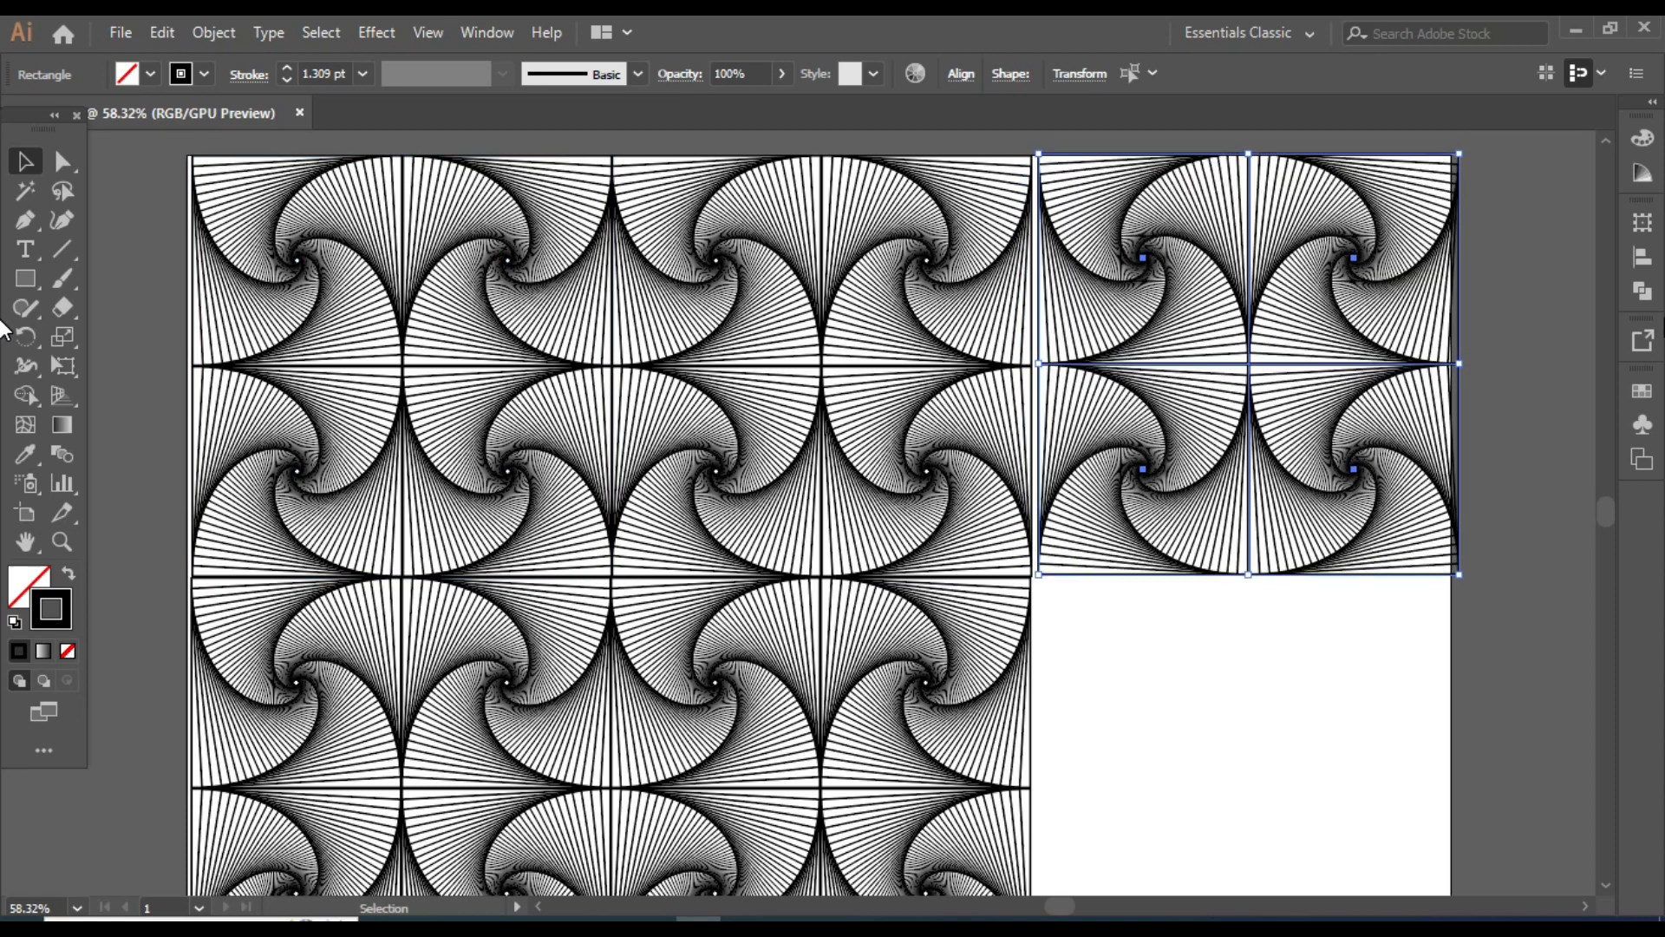
key("Left")
key("Left")
key("Left")
key("Left")
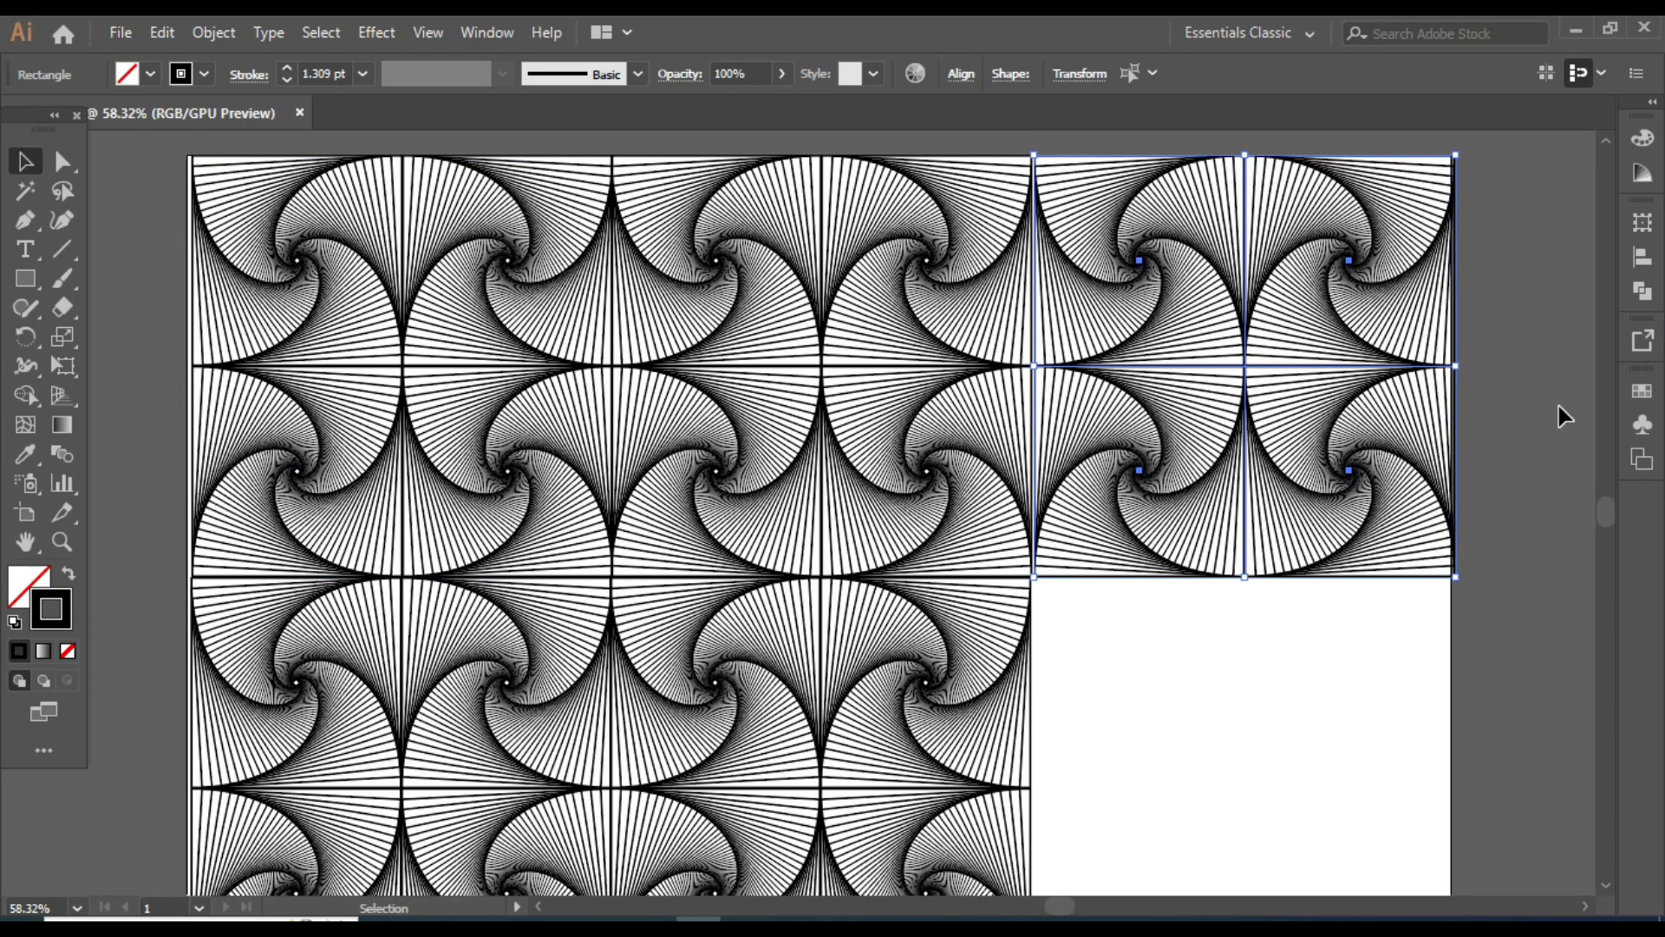
key("Left")
key("Left")
key("Left")
key("Left")
key("Left")
- Duplicate the lower-left two-by-two block into the empty lower-right area, nudge it left to align, and deselect it
scroll(1292, 349, "down", 1)
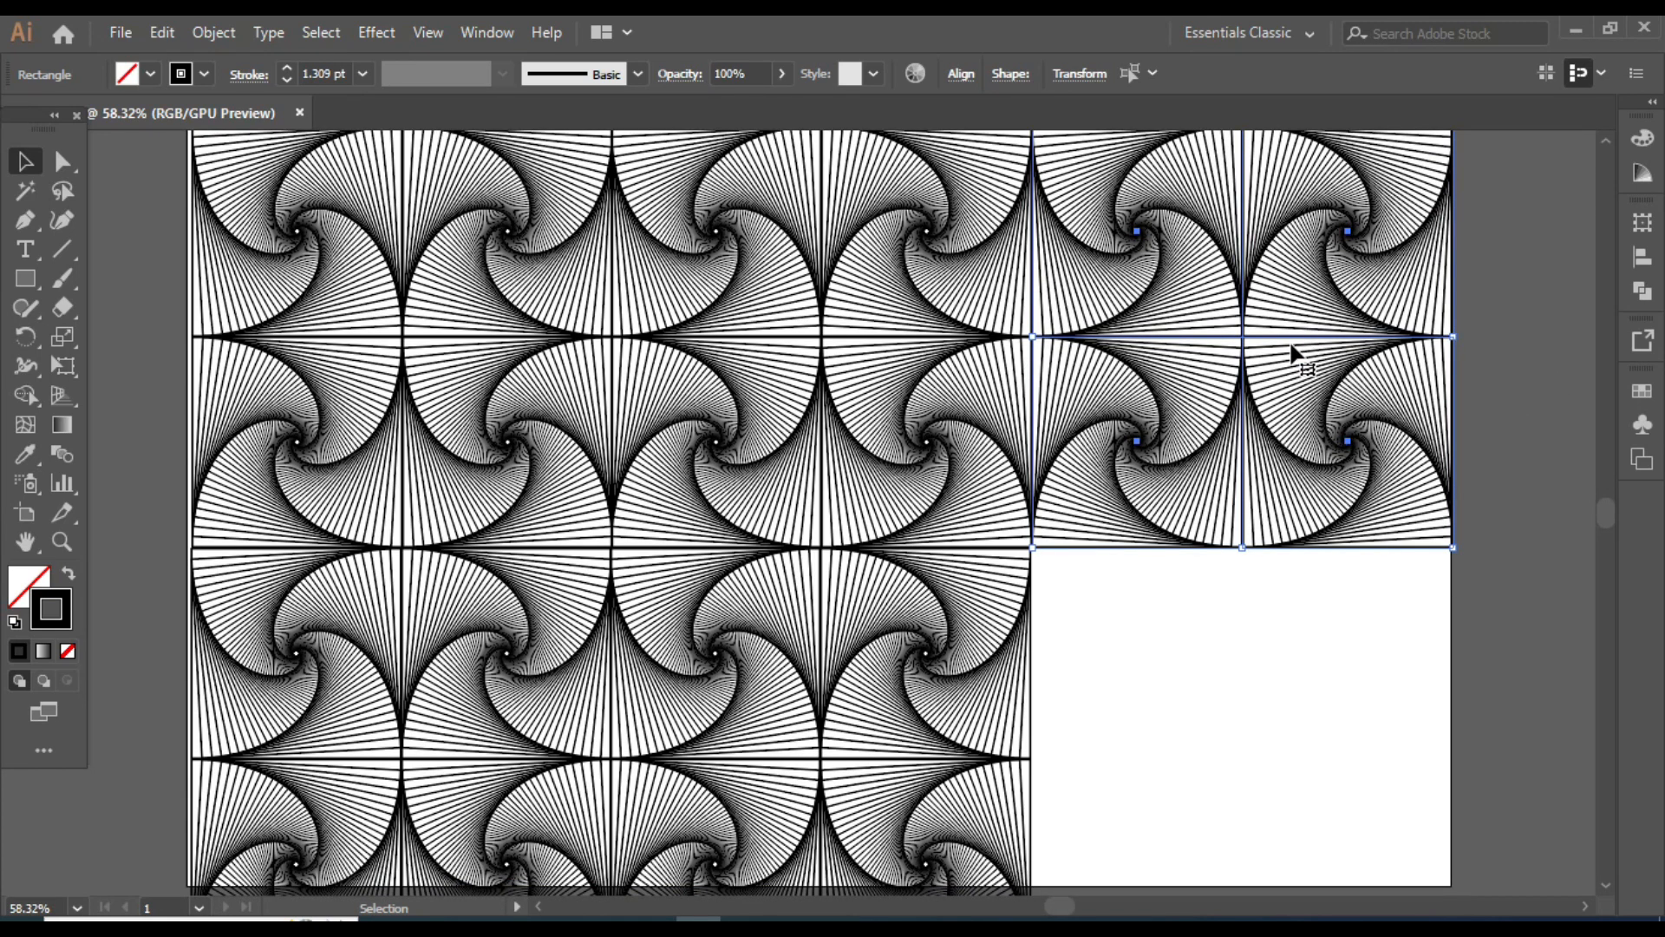
left_click(432, 783)
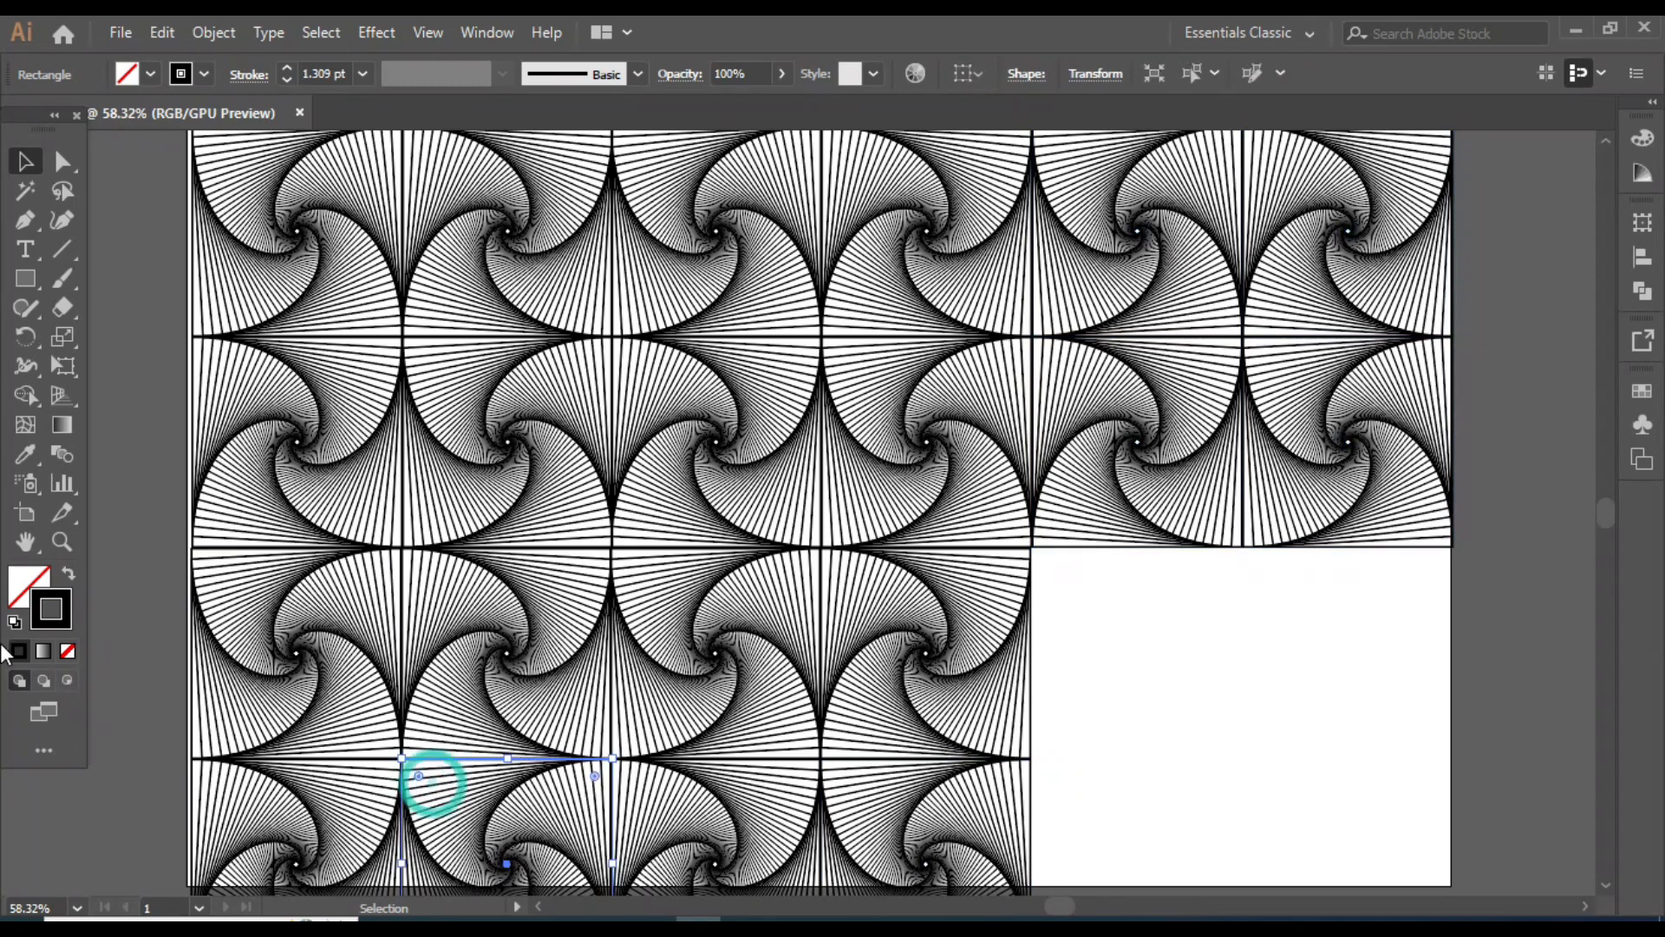
left_click(364, 735)
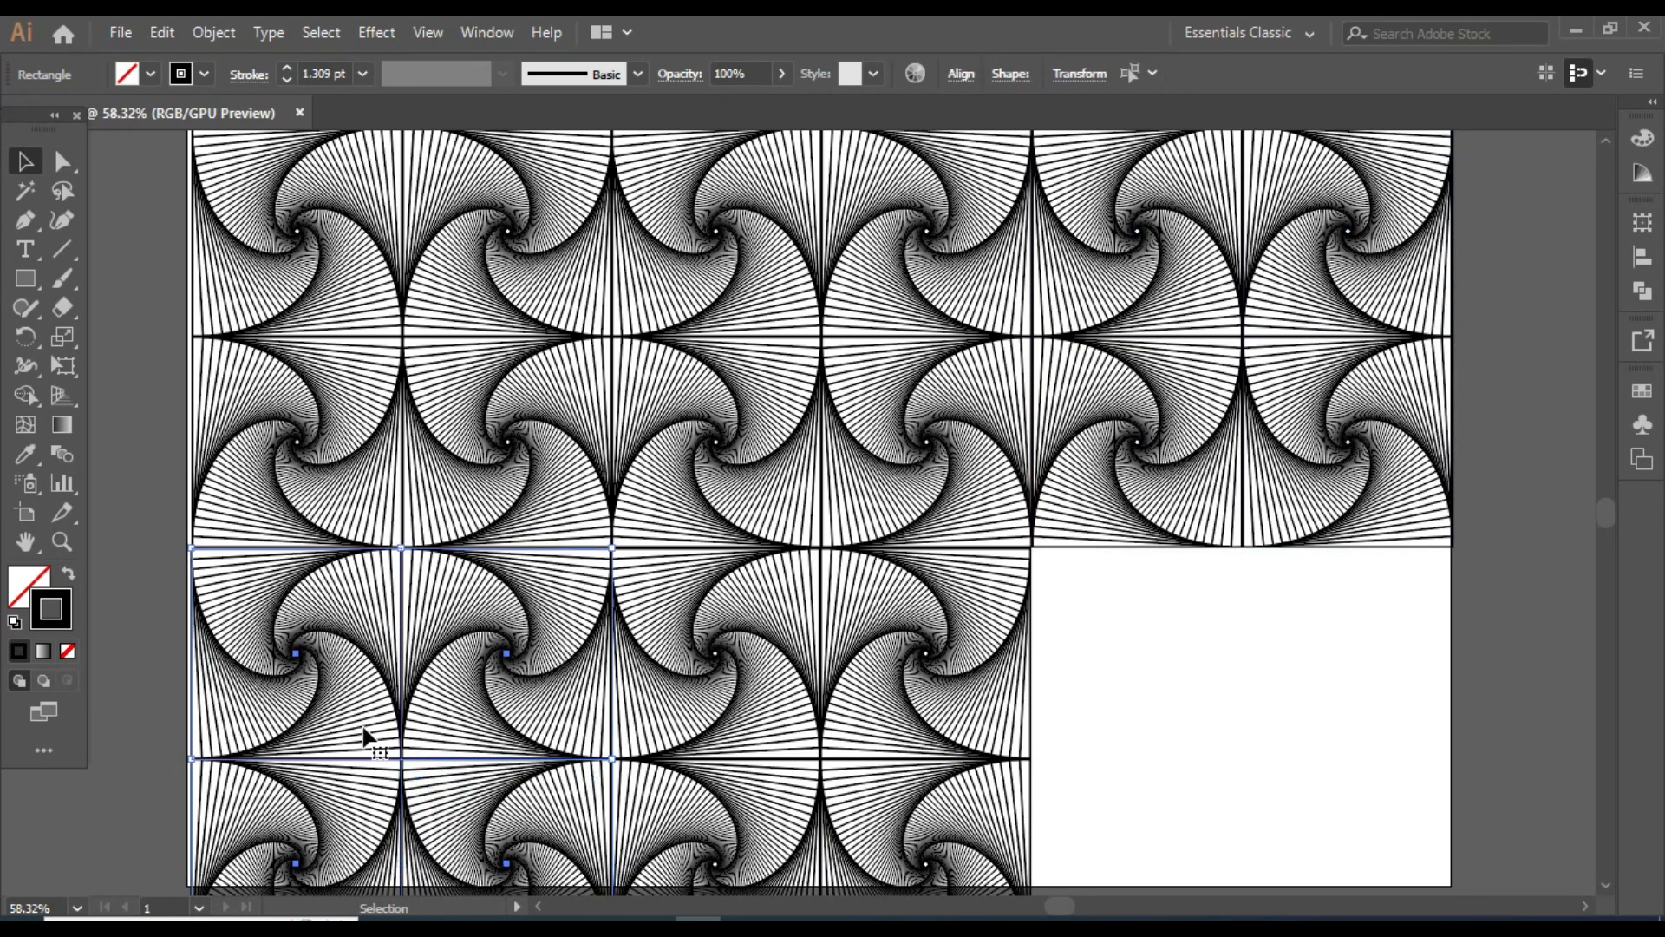
left_click_drag(364, 735, 1210, 737)
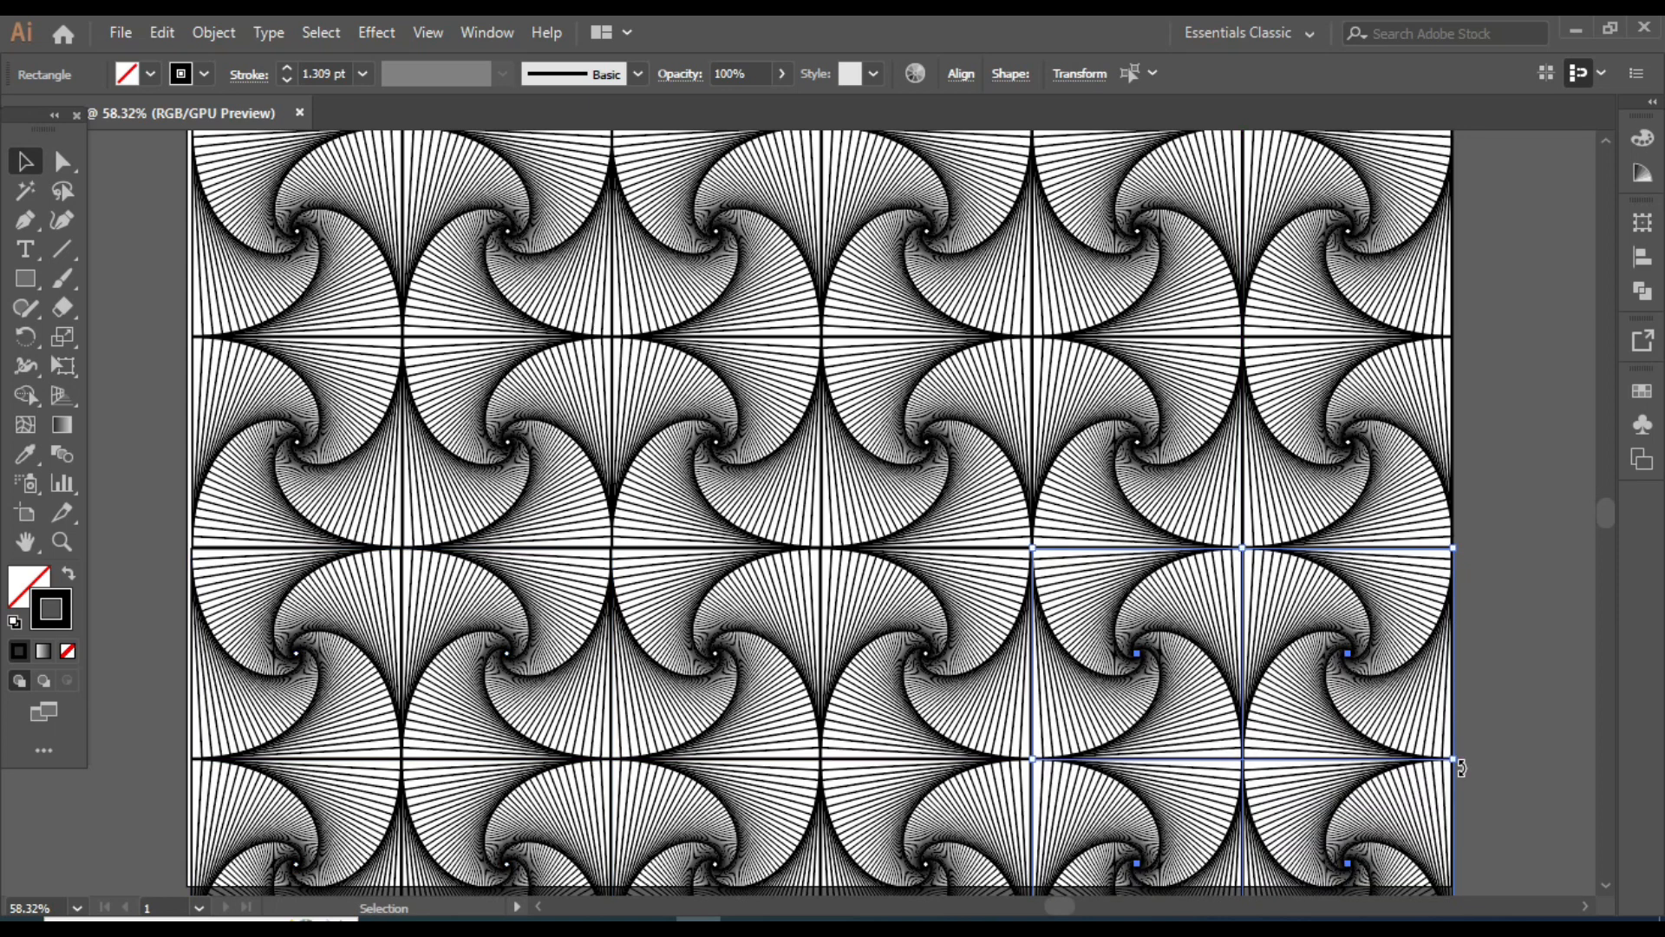
key("Left")
left_click(1510, 734)
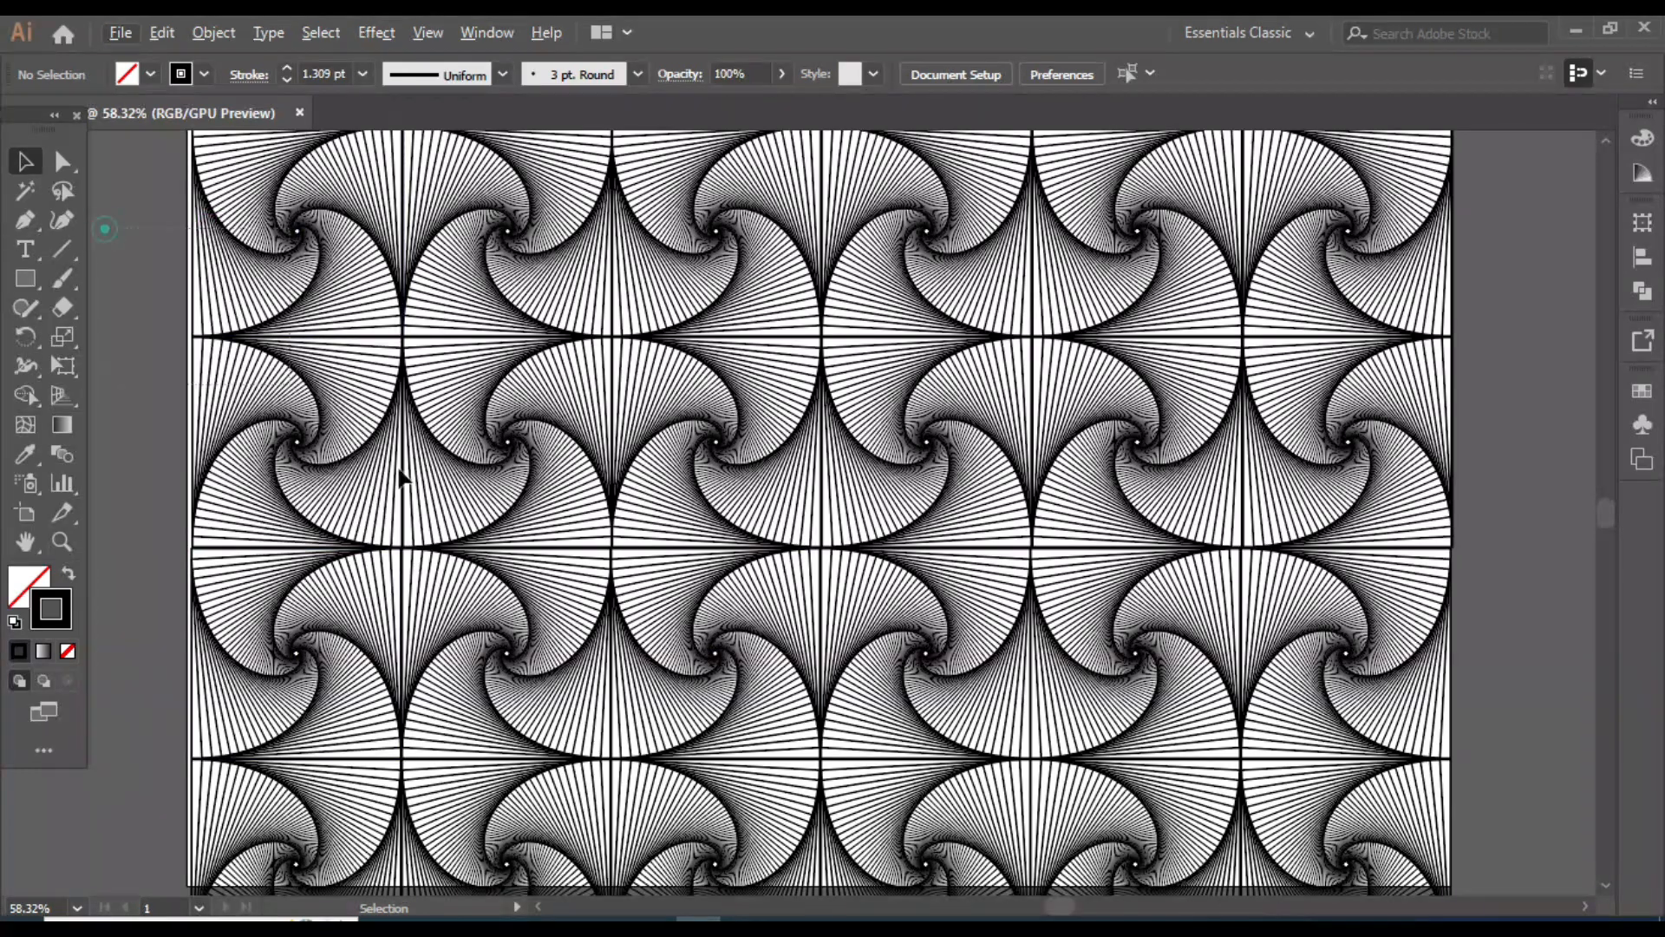
- Set the stroke weight of all the spiral squares to 3 pt and deselect them
key("ctrl+a")
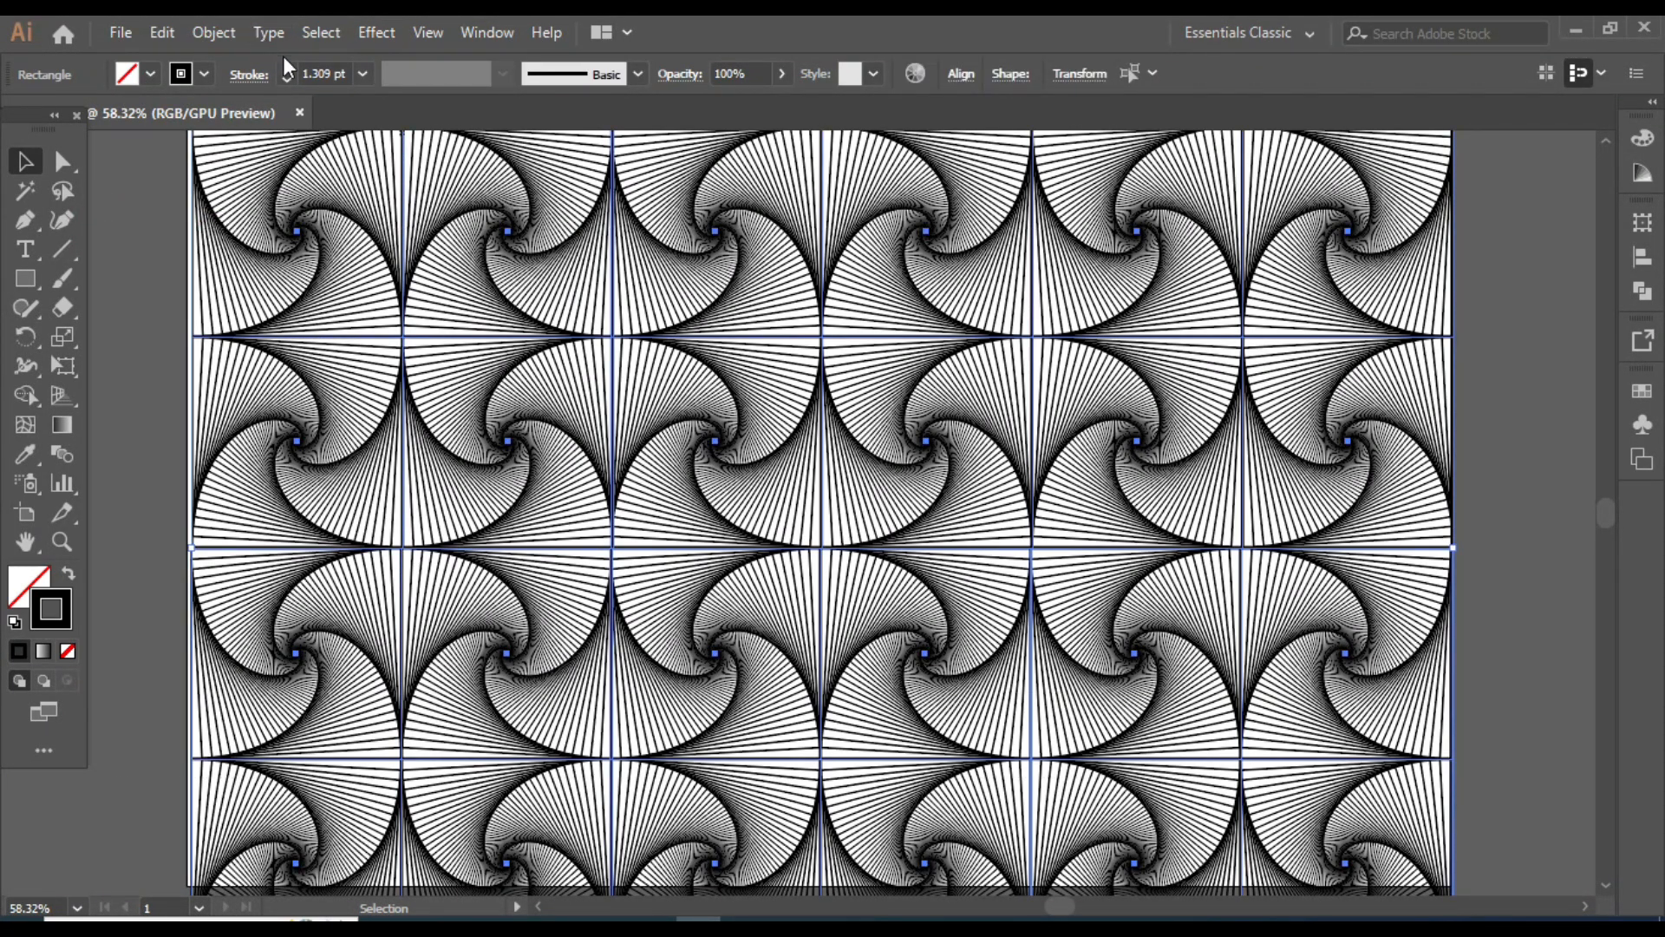
left_click(289, 68)
left_click(289, 68)
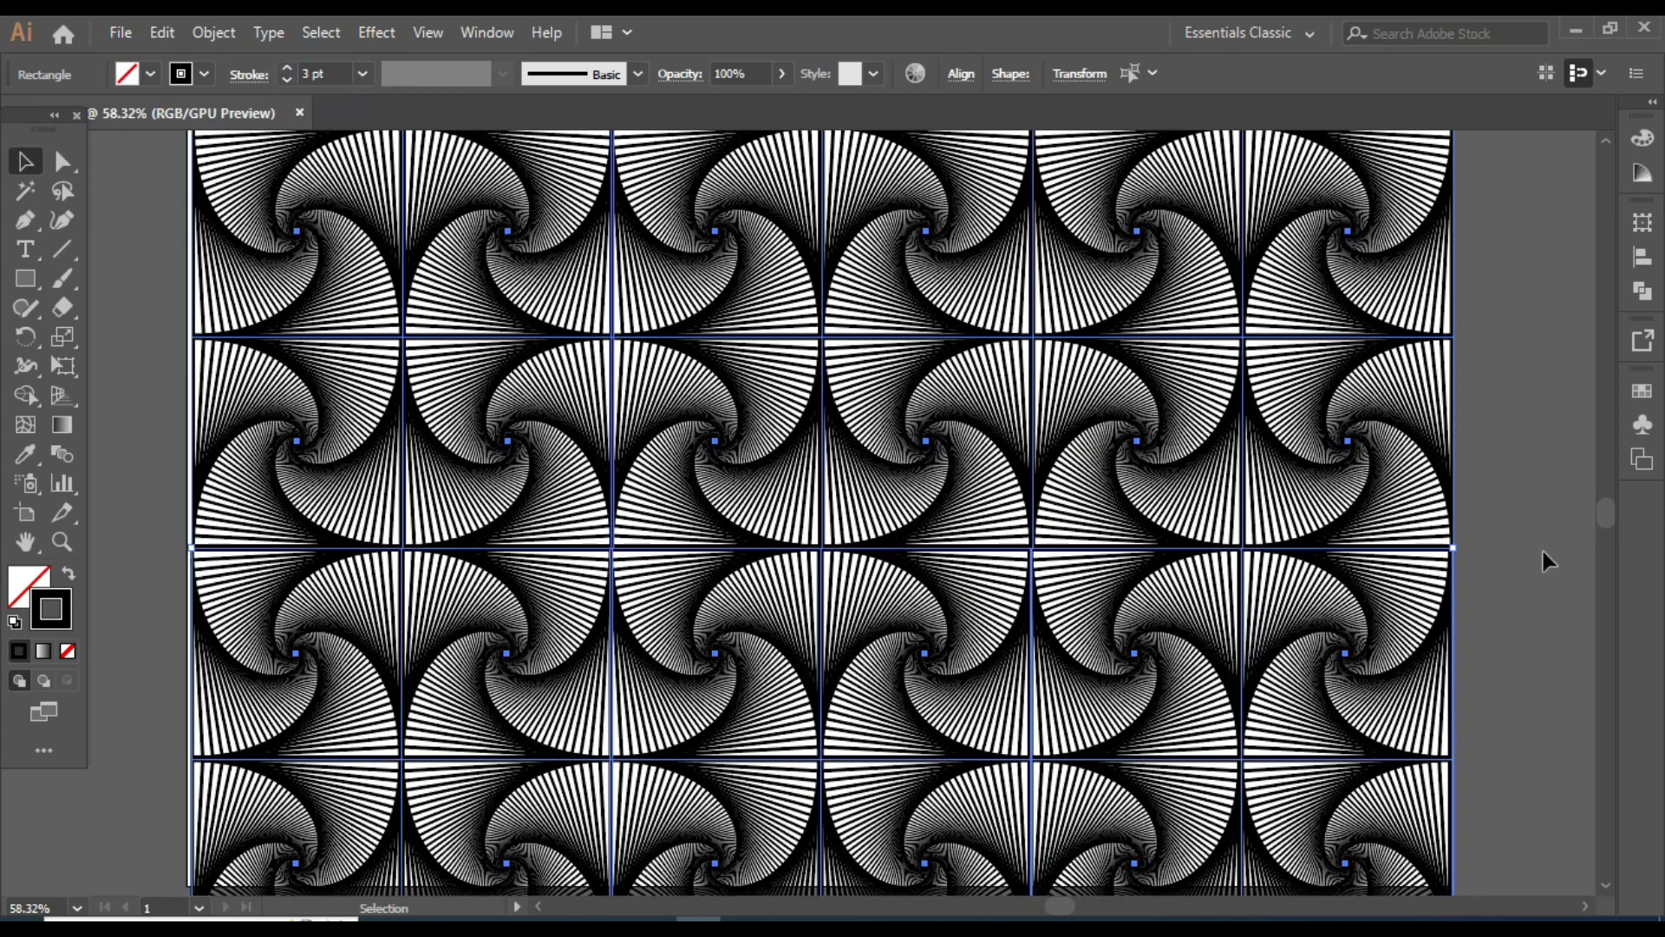
left_click(1512, 553)
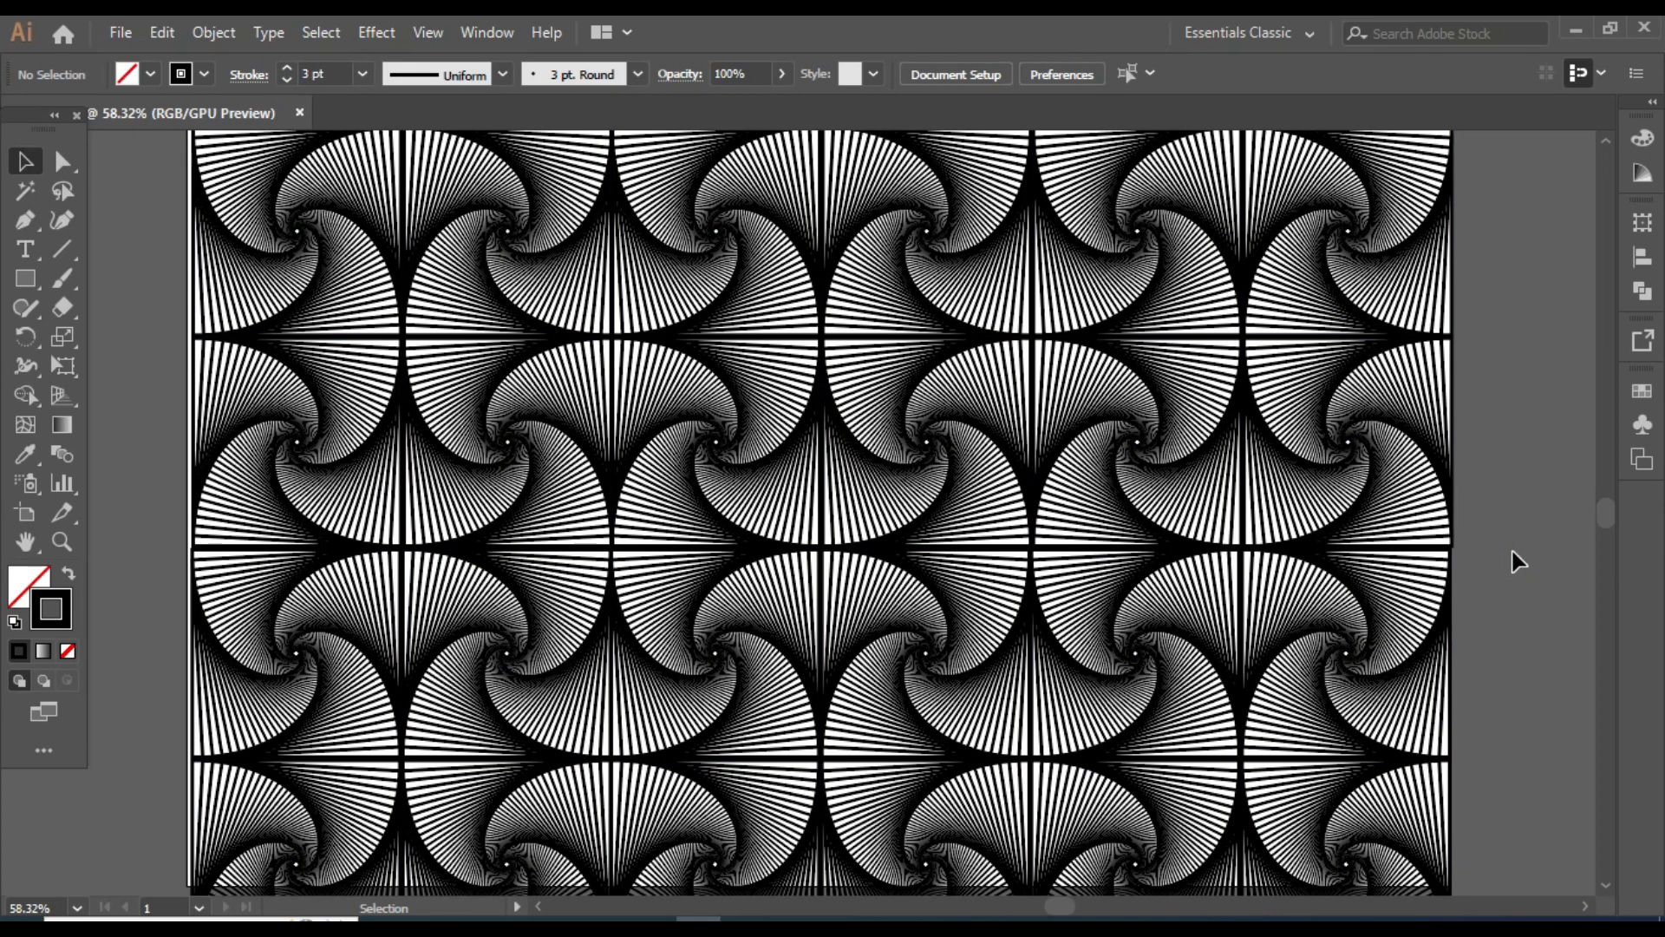
- Set the stroke weight of the spiral squares in the upper rows to 2 pt and deselect them
left_click_drag(115, 173, 1355, 668)
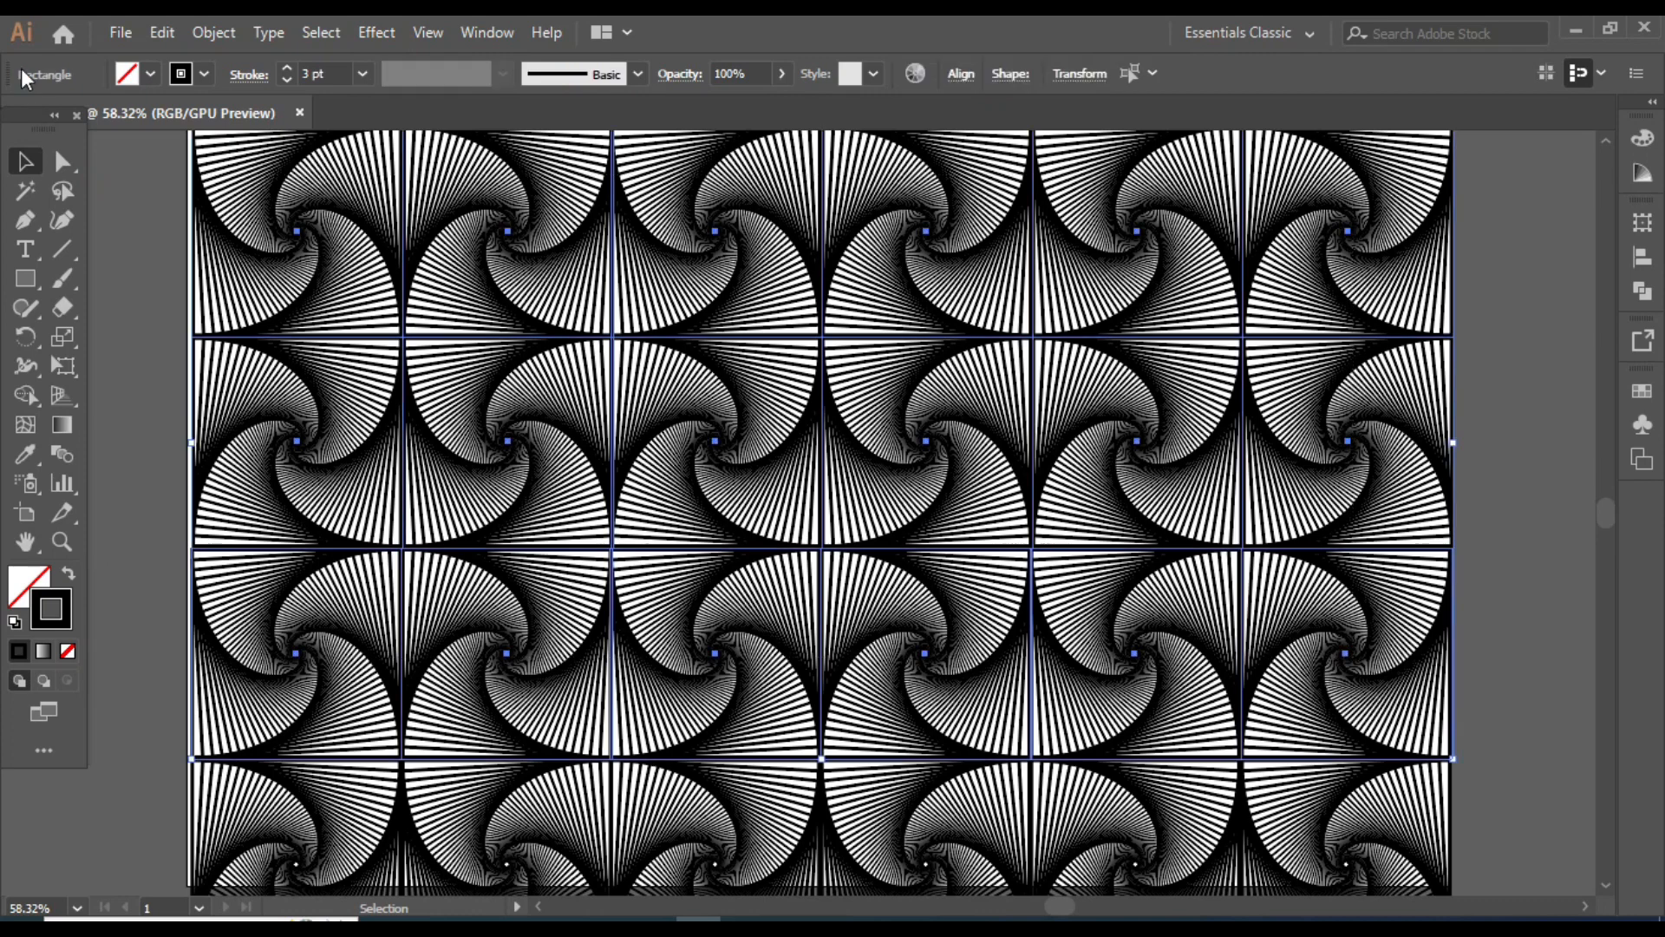
left_click(287, 79)
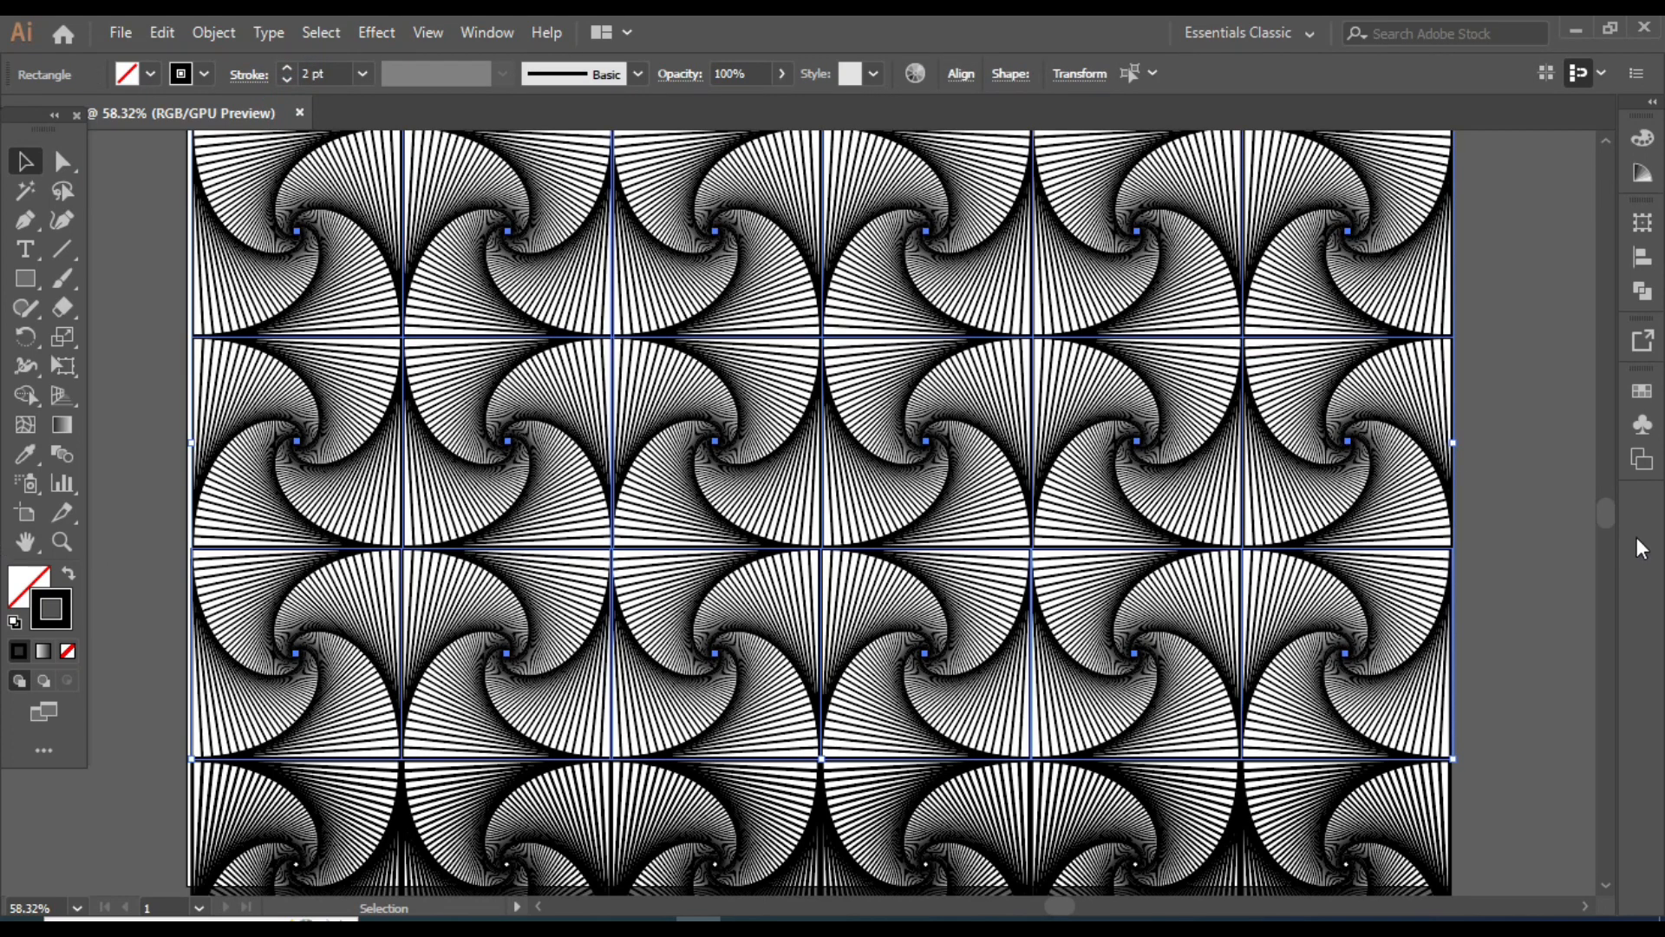
left_click(1496, 592)
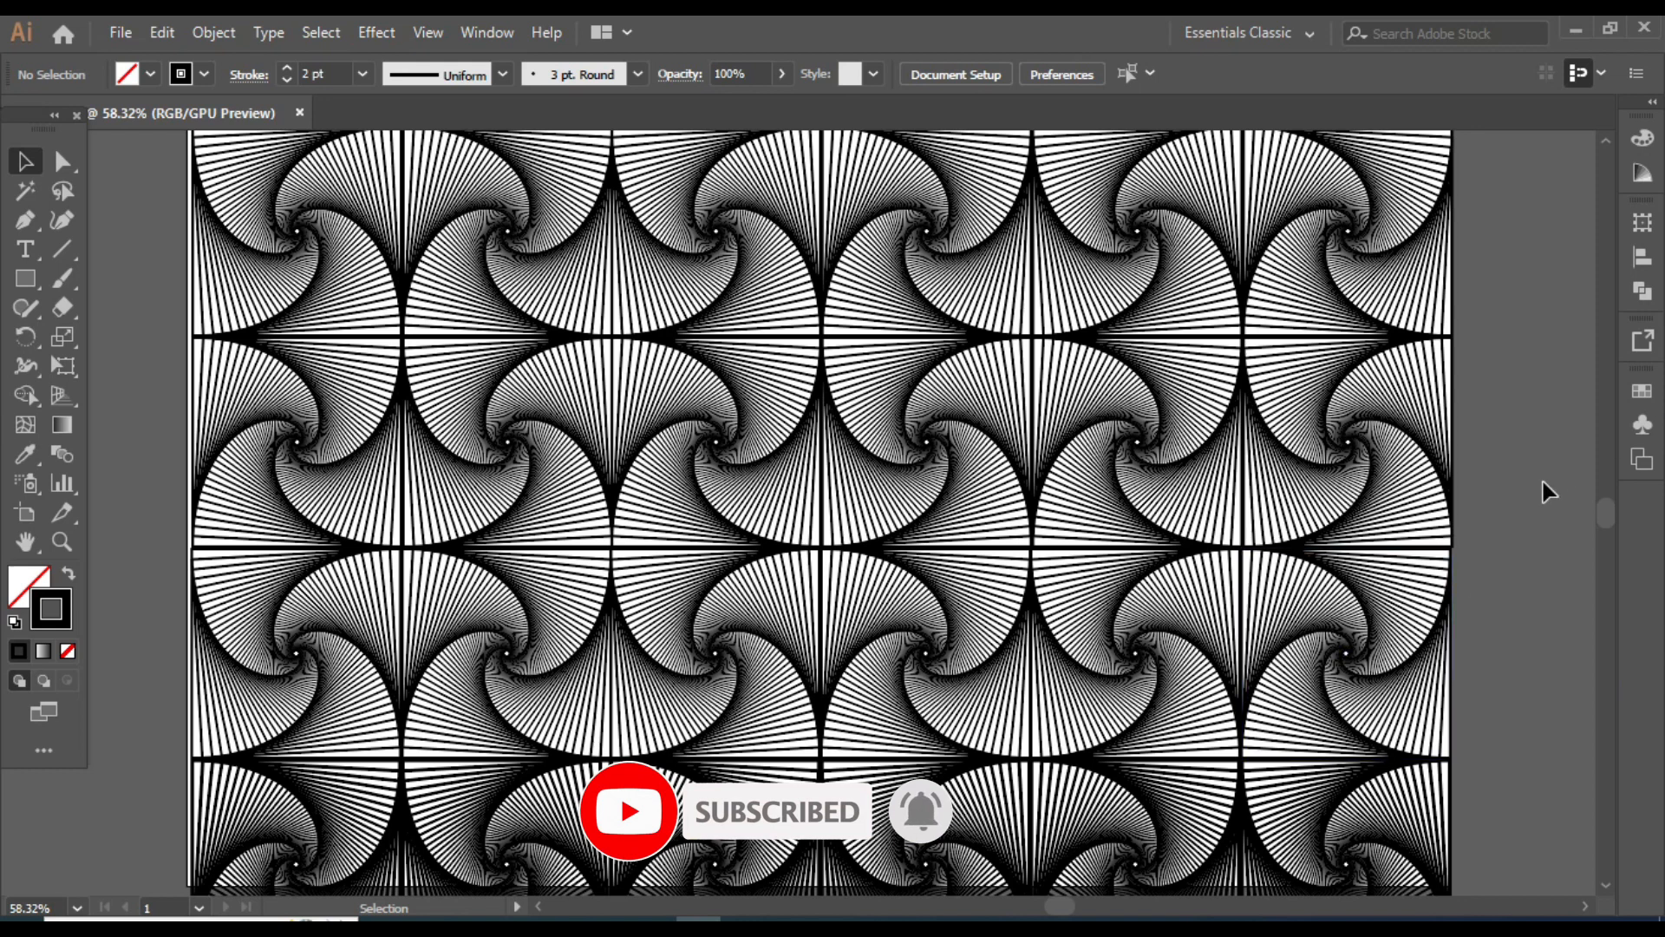
- Select all the spiral squares of the finished pattern with the Selection tool active
left_click(62, 220)
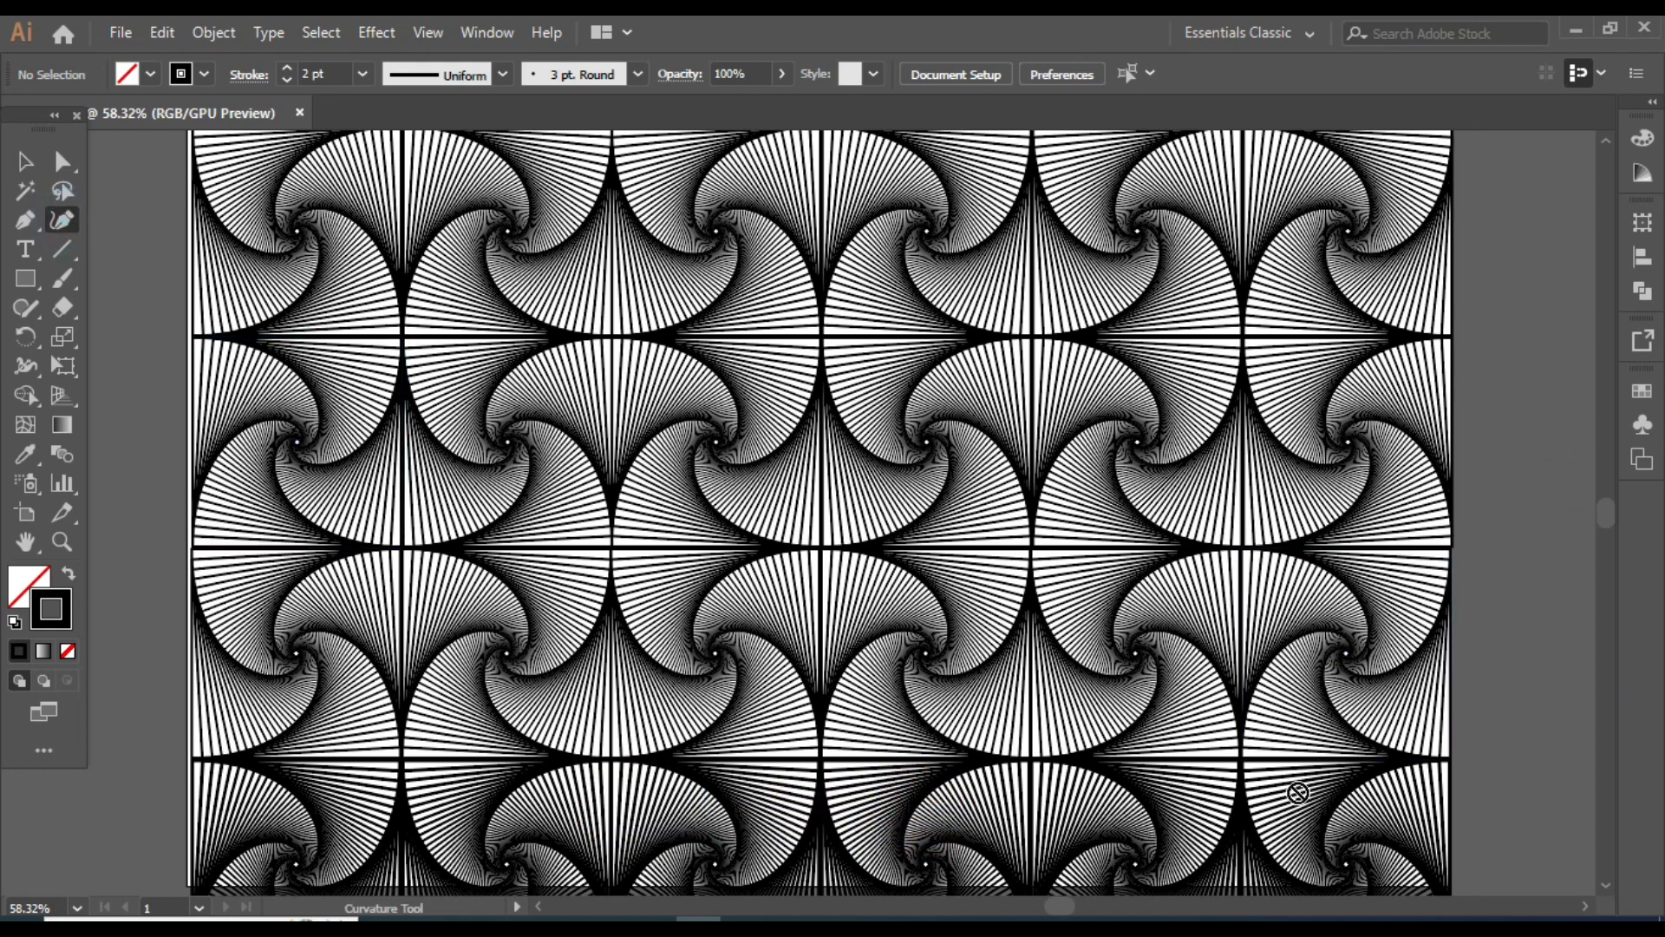
left_click(19, 163)
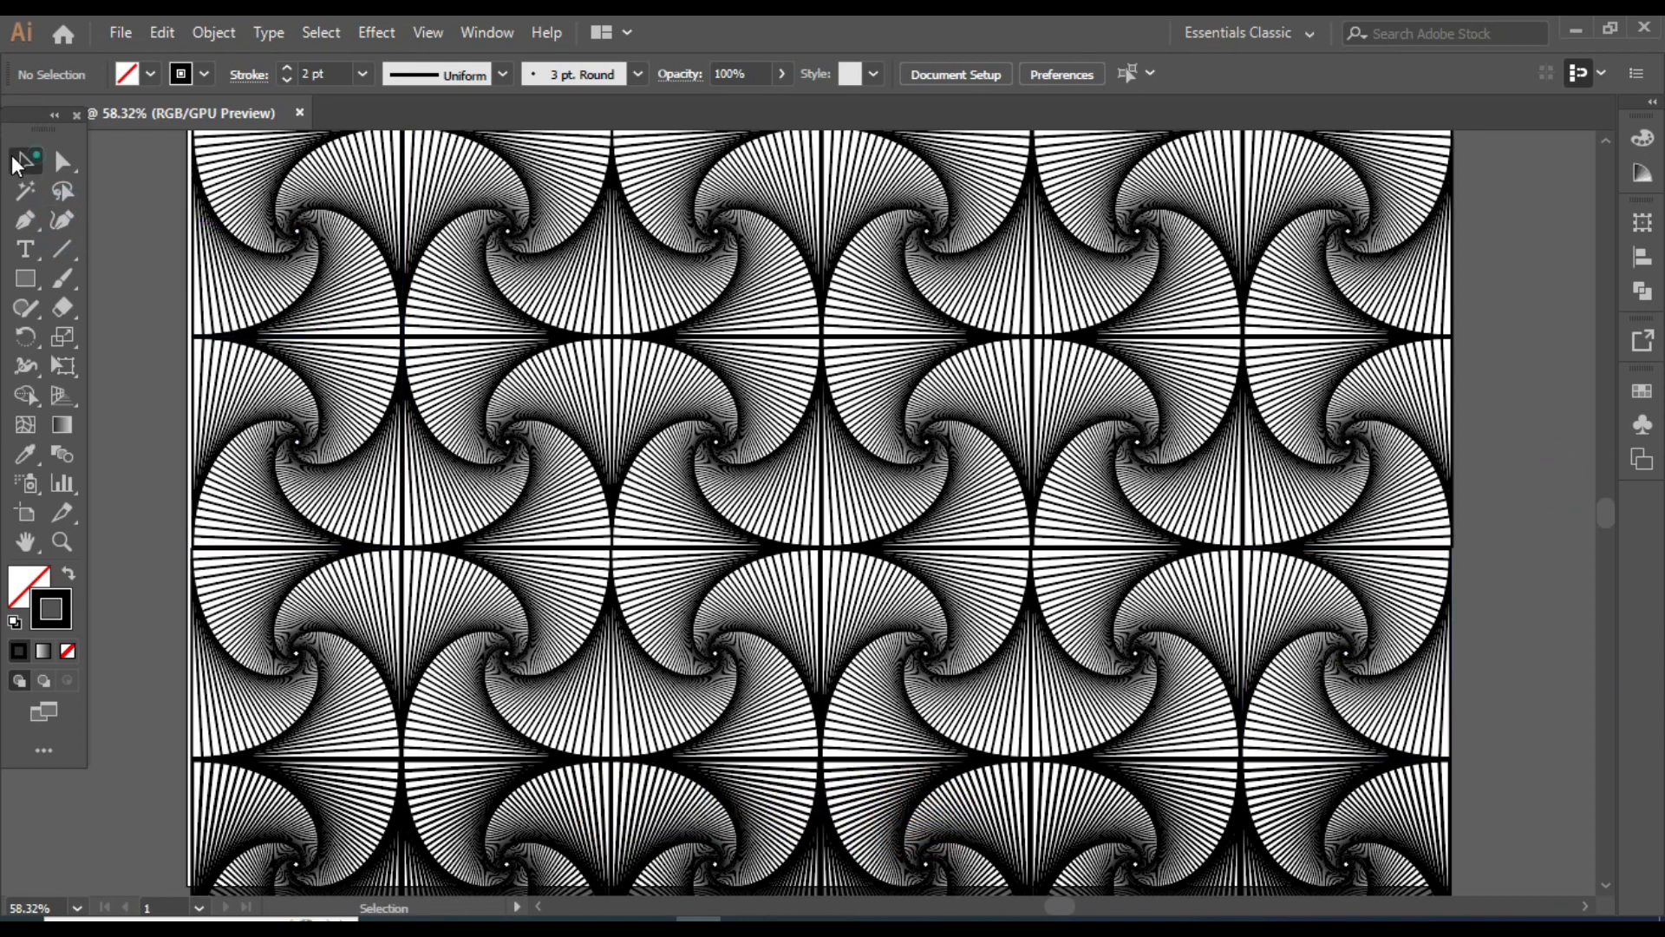
key("ctrl+a")
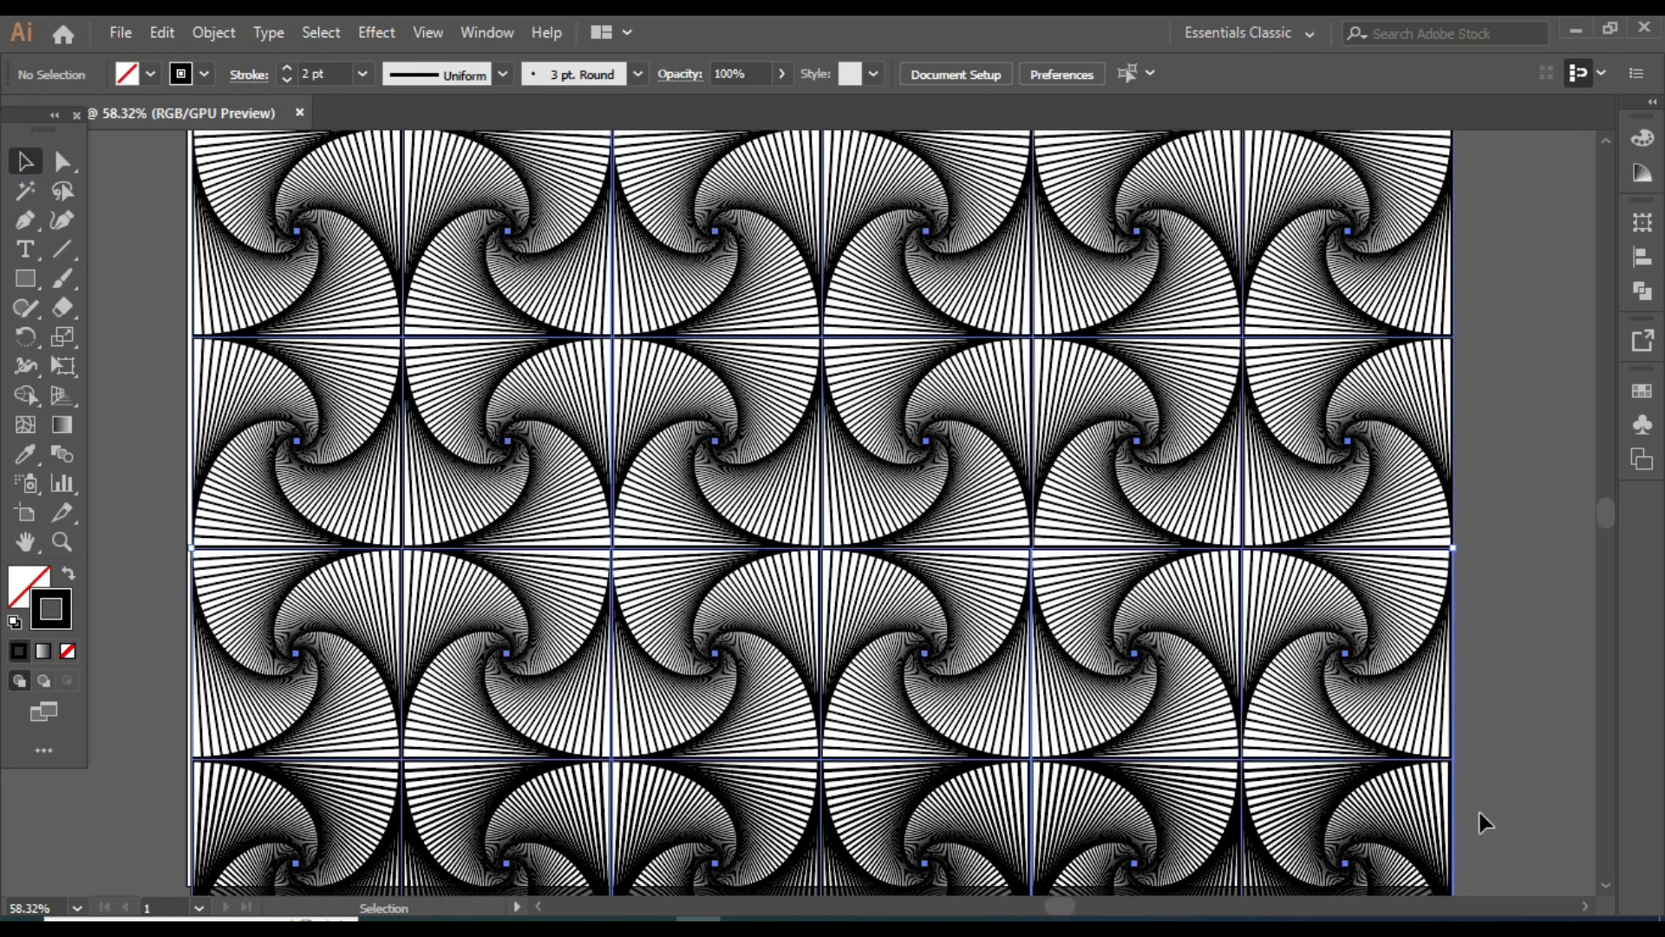